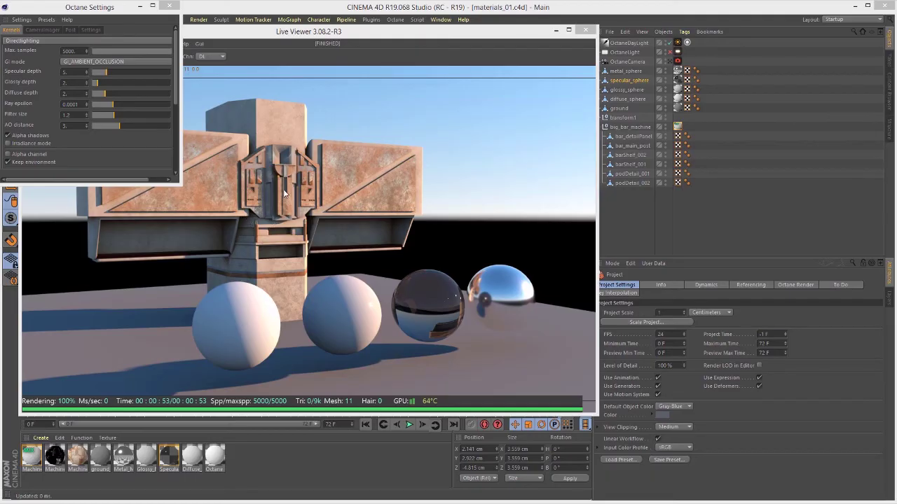
# Open the Octane Node Editor and place a Mix material node in the empty graph.
pyautogui.moveTo(360, 218); pyautogui.dragTo(338, 180)
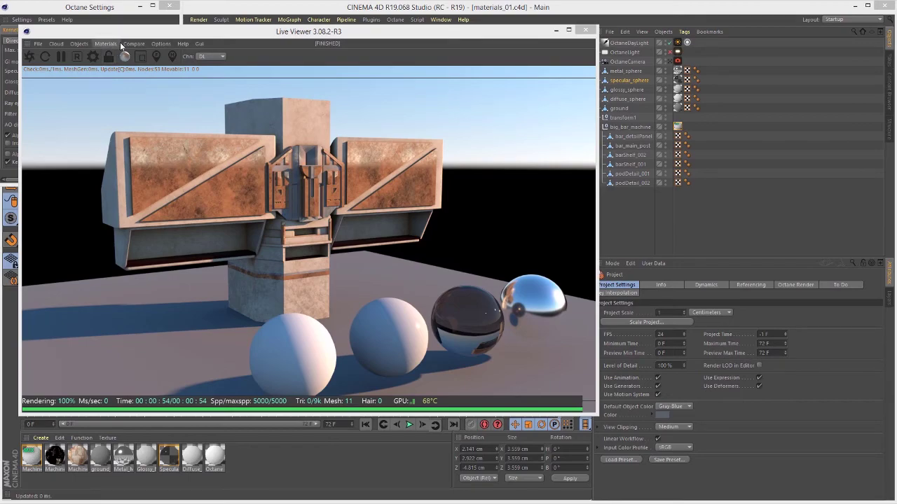
pyautogui.click(105, 43)
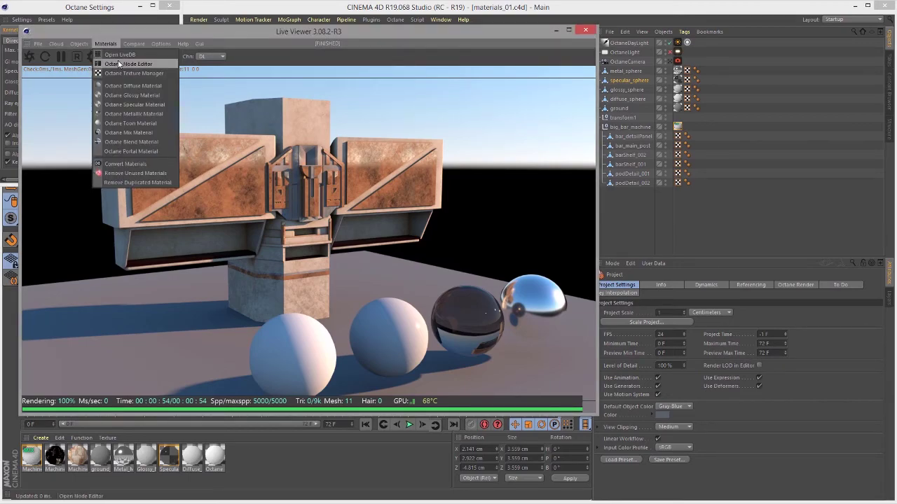
pyautogui.click(123, 64)
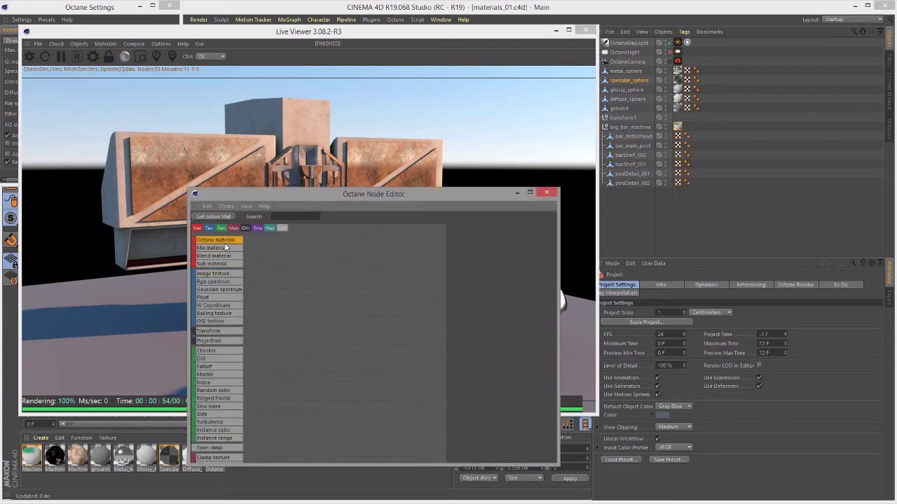
pyautogui.moveTo(223, 248); pyautogui.dragTo(277, 279)
pyautogui.moveTo(380, 323); pyautogui.dragTo(392, 289)
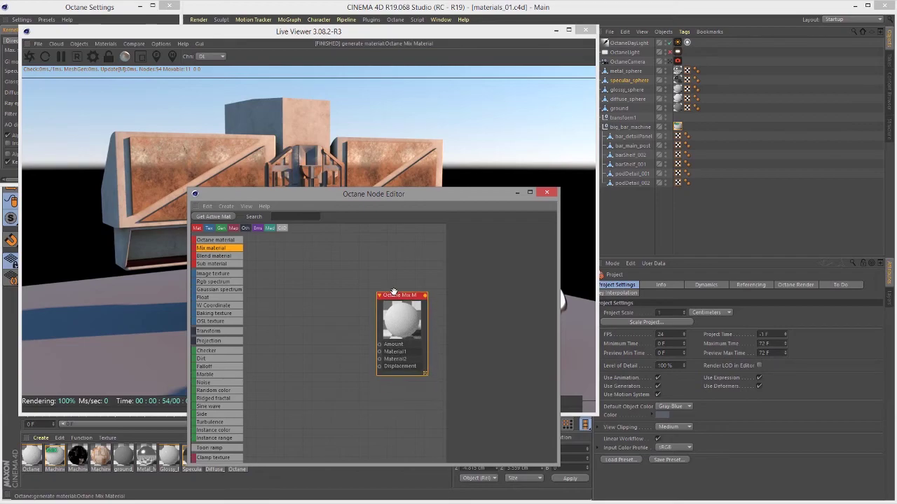
pyautogui.click(278, 286)
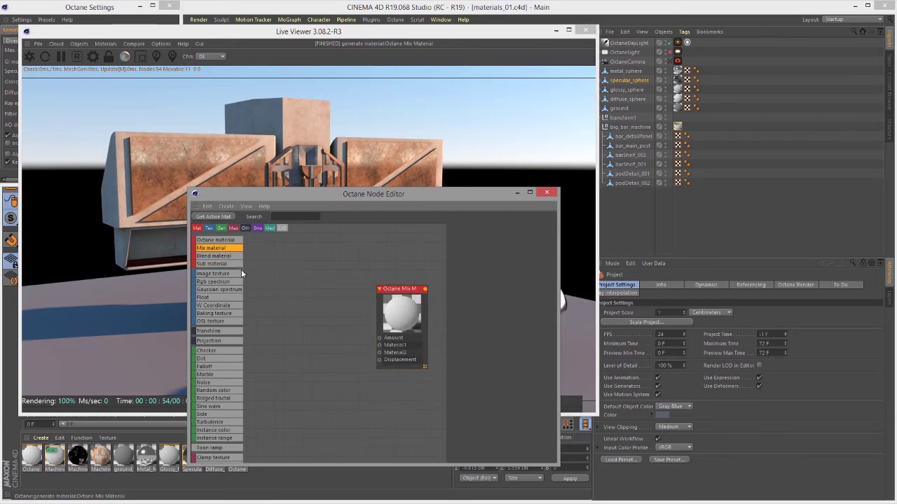
# Add two Octane material nodes beside the mix node, one above the other, and reposition the editor window.
pyautogui.moveTo(225, 240); pyautogui.dragTo(321, 270)
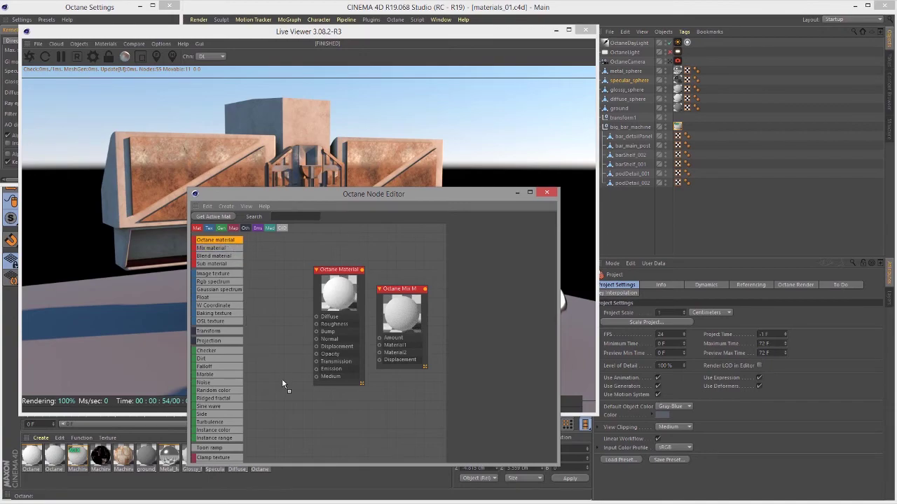
pyautogui.moveTo(283, 383); pyautogui.dragTo(283, 383)
pyautogui.moveTo(340, 273); pyautogui.dragTo(303, 257)
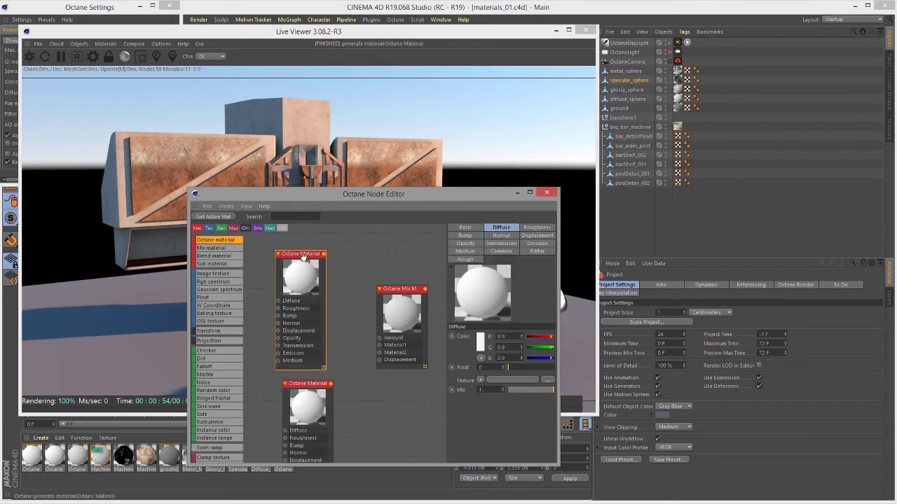
pyautogui.moveTo(494, 45); pyautogui.dragTo(175, 91)
pyautogui.moveTo(393, 196); pyautogui.dragTo(389, 67)
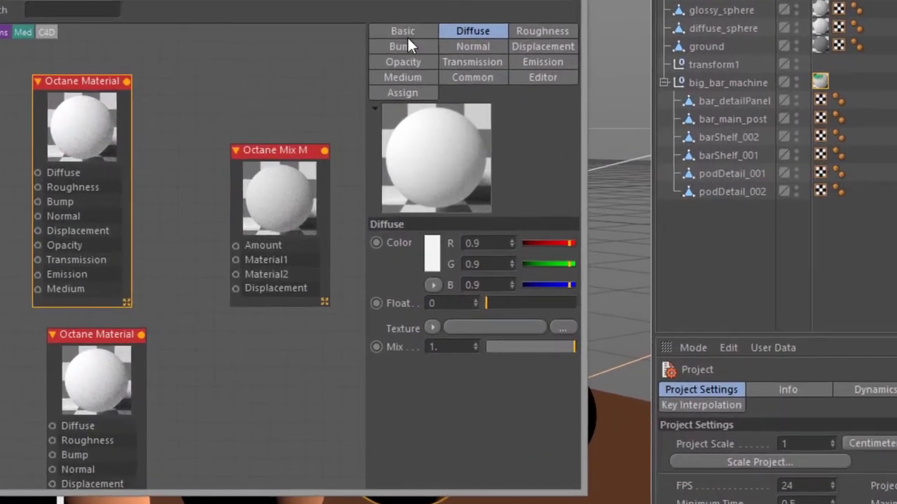
# Change the upper Octane material to Glossy and set its diffuse color to pure red (R 1, G 0, B 0).
pyautogui.click(462, 100)
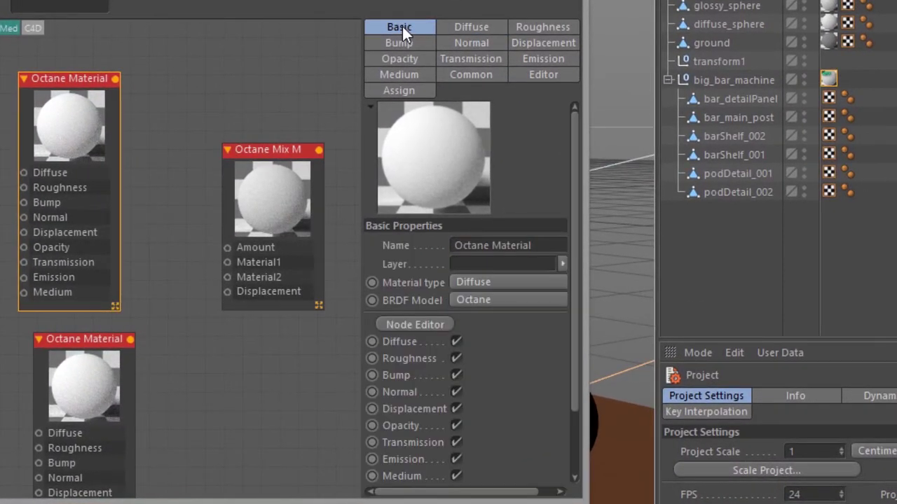
pyautogui.click(476, 280)
pyautogui.click(480, 317)
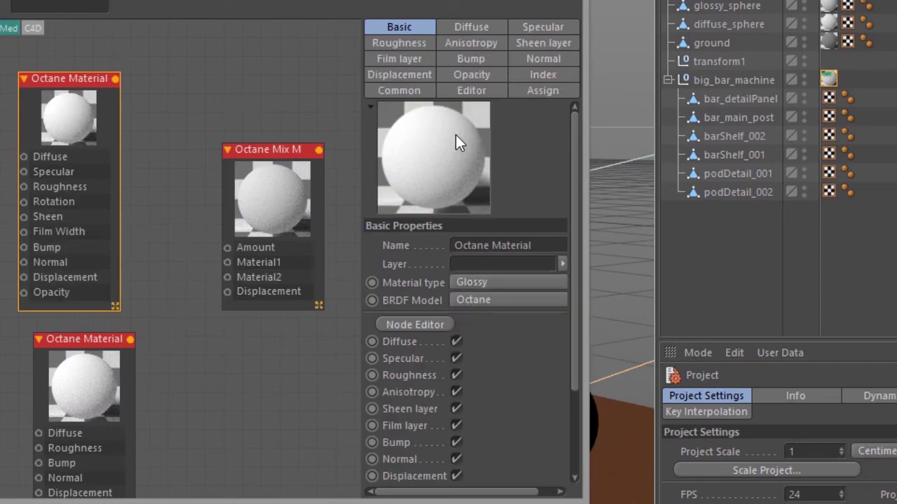
pyautogui.click(469, 28)
pyautogui.moveTo(587, 306); pyautogui.dragTo(849, 348)
pyautogui.moveTo(821, 249); pyautogui.dragTo(680, 275)
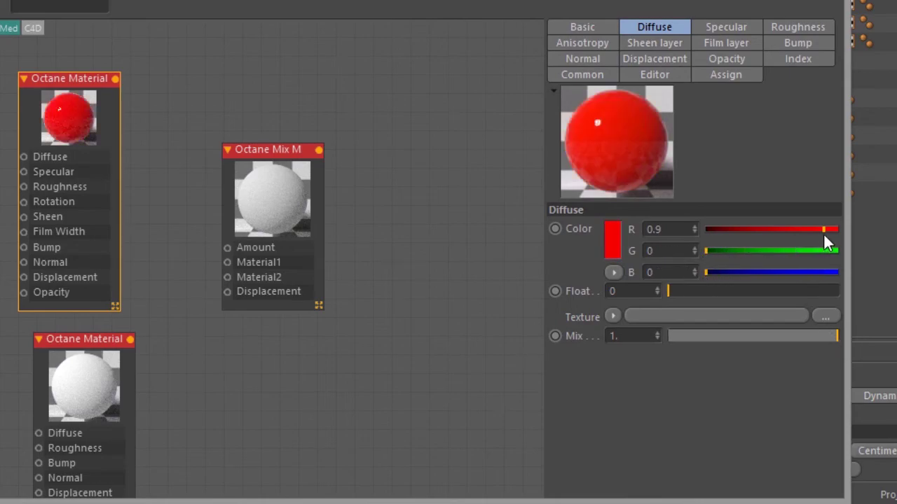
# Align the lower material node beneath the red one and rename the red material redGlossy.
pyautogui.click(83, 349)
pyautogui.moveTo(83, 349); pyautogui.dragTo(66, 335)
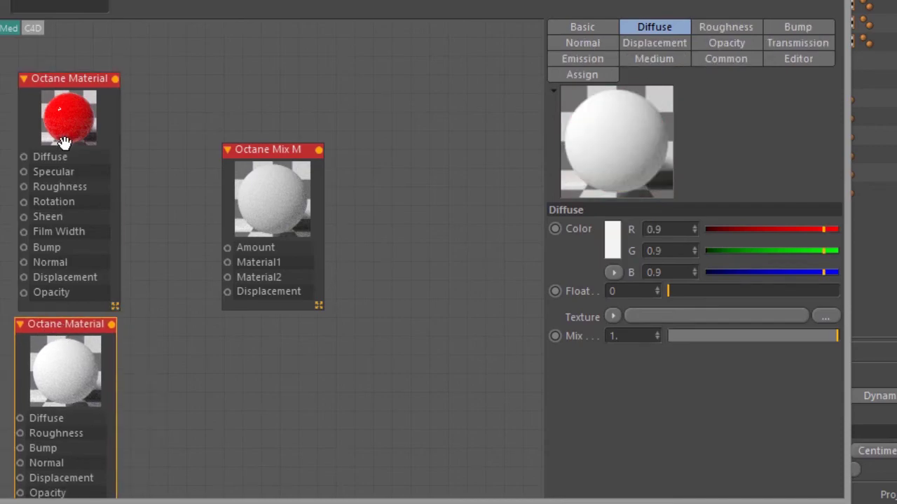
pyautogui.click(74, 80)
pyautogui.rightClick(79, 81)
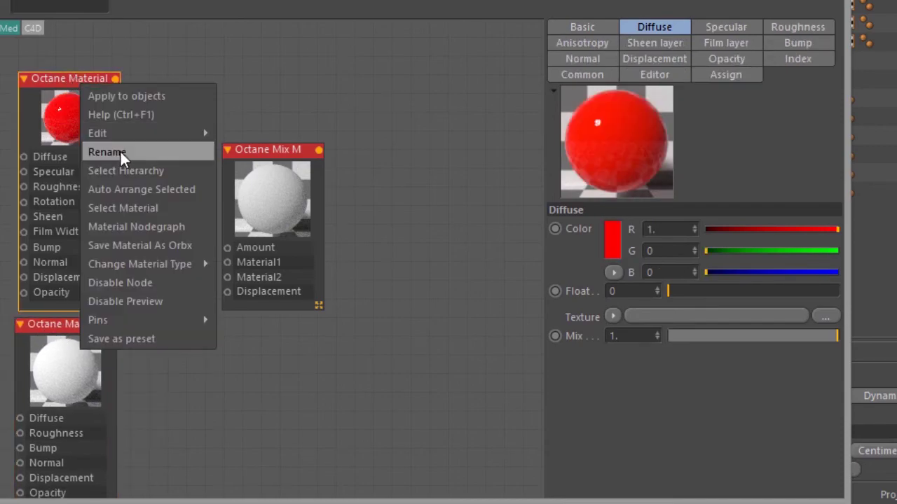
pyautogui.click(140, 150)
pyautogui.write('redGlossy')
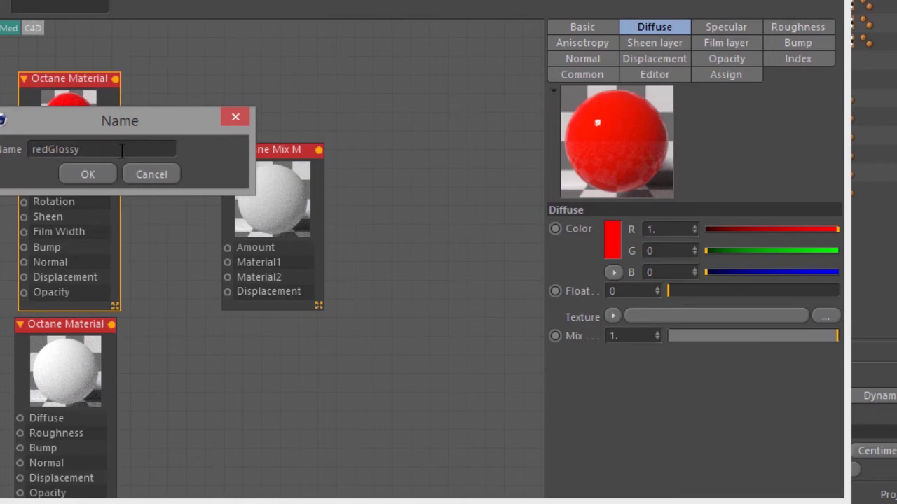
pyautogui.press('Return')
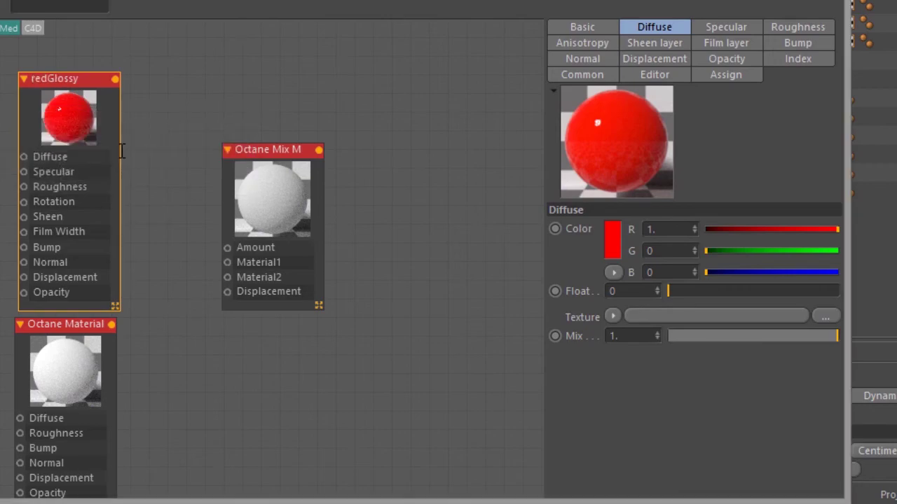
# Change the lower Octane material's type to Glossy.
pyautogui.click(62, 331)
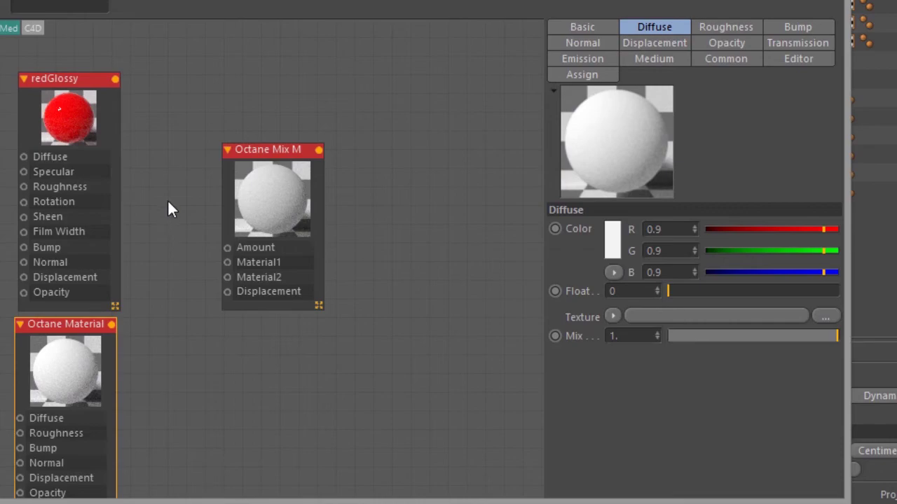
pyautogui.moveTo(168, 206); pyautogui.dragTo(176, 154, button='middle')
pyautogui.click(588, 28)
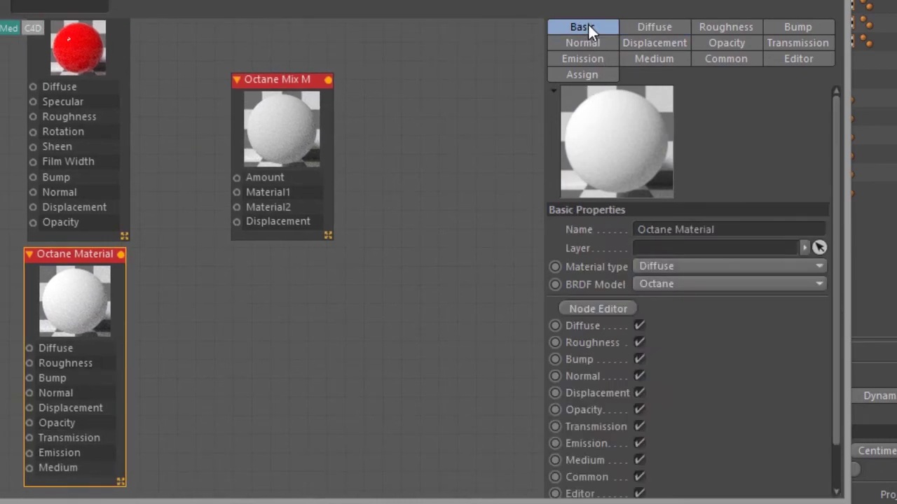
pyautogui.click(659, 262)
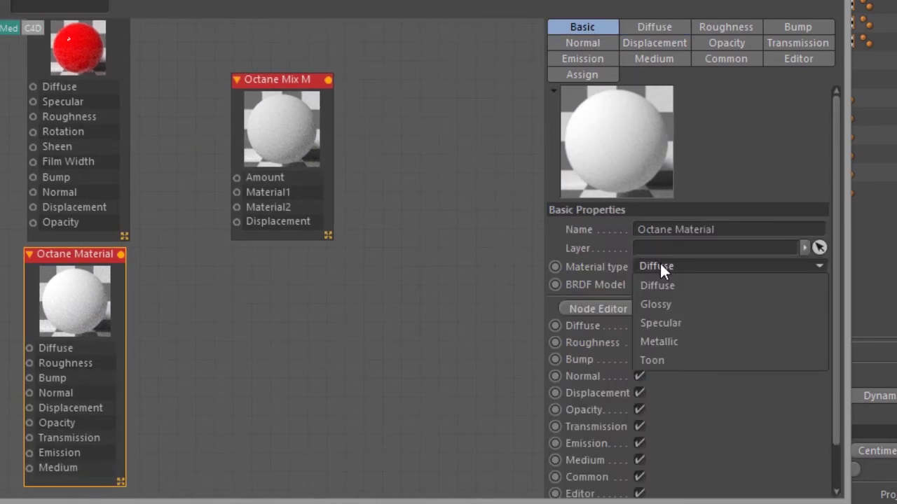
pyautogui.click(677, 305)
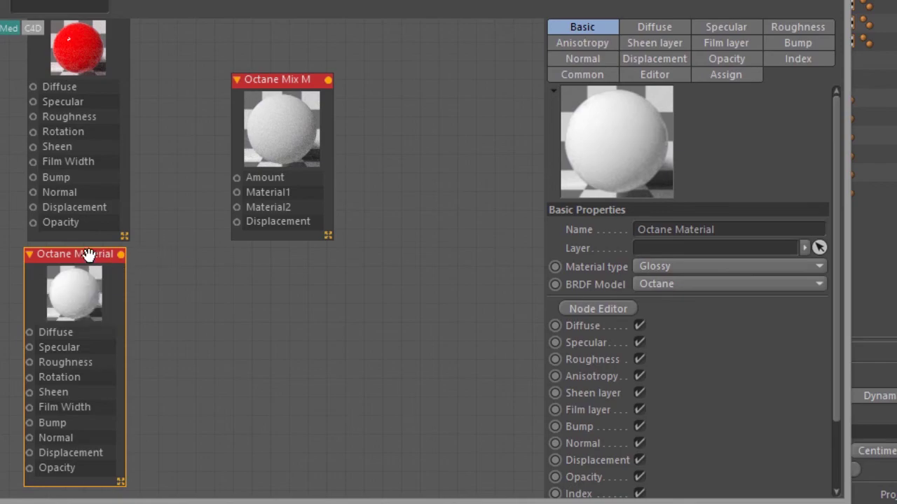
# Rename the lower material node GreenGlossy.
pyautogui.rightClick(60, 263)
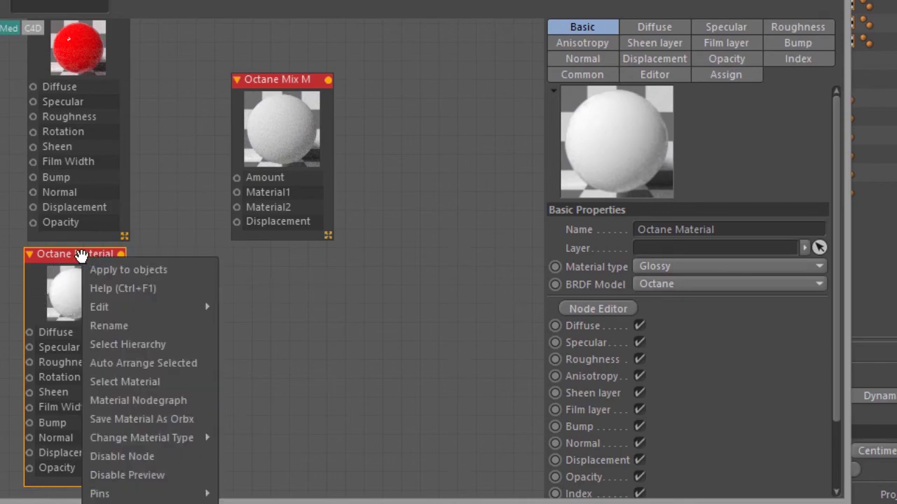
pyautogui.click(102, 318)
pyautogui.write('Gr')
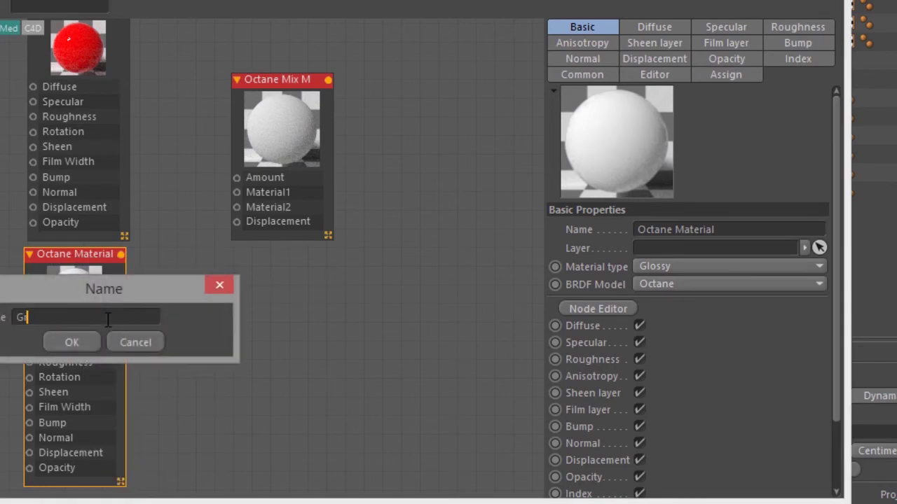
pyautogui.write('eenGlossy')
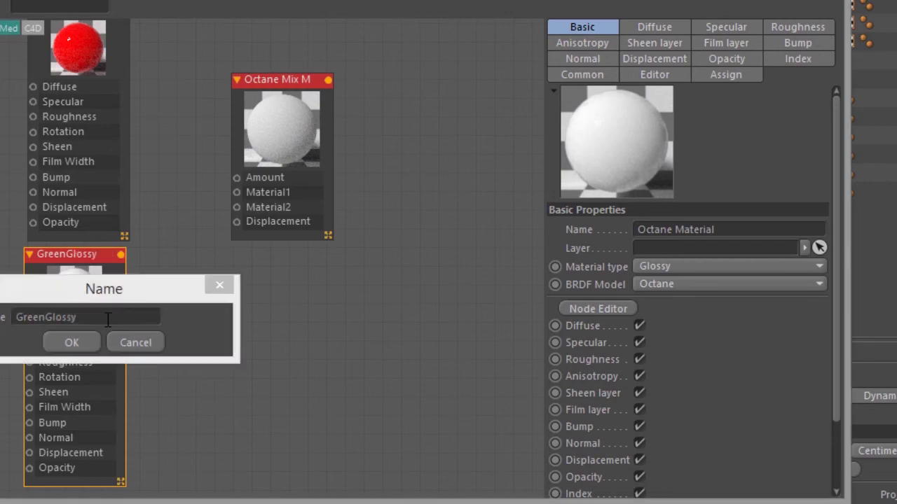
pyautogui.press('Return')
# Set the GreenGlossy diffuse color to pure green (R 0, G 1, B 0).
pyautogui.scroll(1, 207, 288)
pyautogui.moveTo(207, 288); pyautogui.dragTo(237, 339, button='middle')
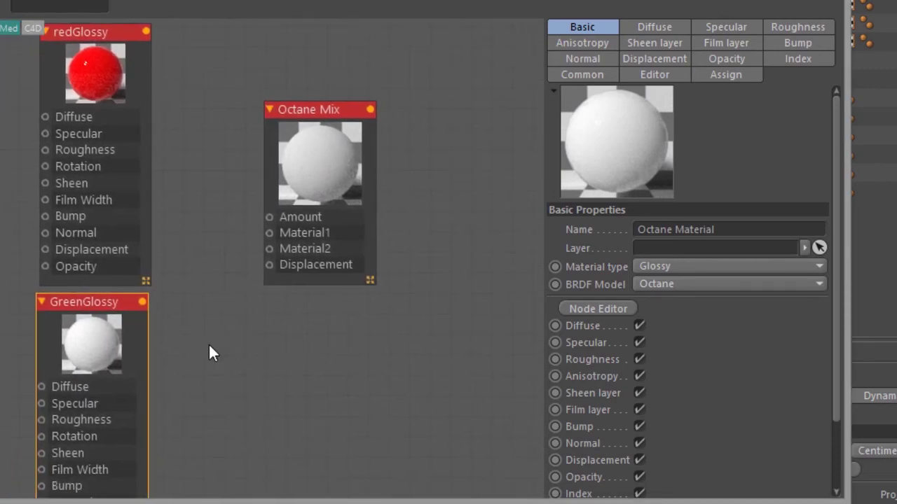
pyautogui.click(651, 28)
pyautogui.moveTo(767, 231); pyautogui.dragTo(676, 231)
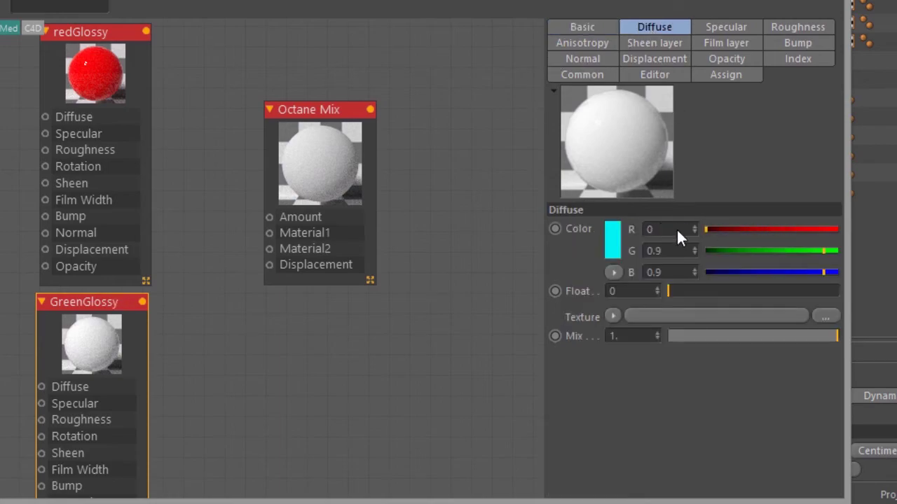
pyautogui.moveTo(724, 272); pyautogui.dragTo(700, 273)
pyautogui.moveTo(819, 246); pyautogui.dragTo(852, 250)
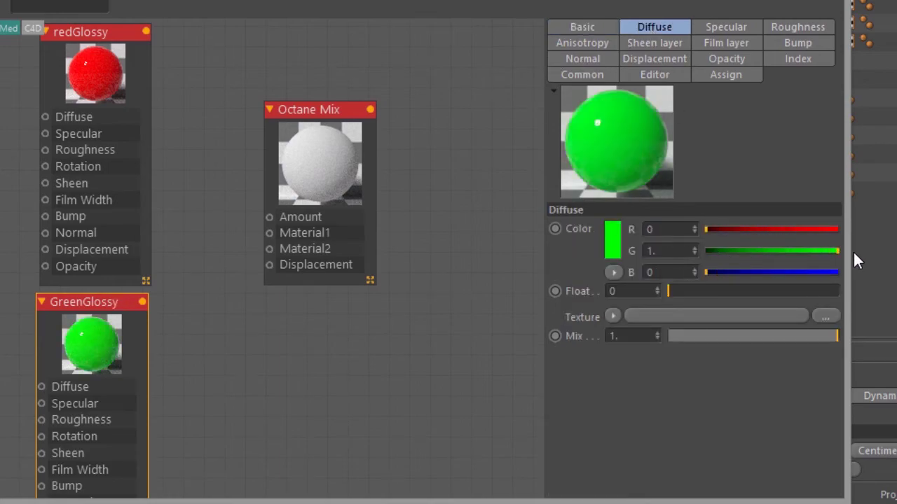
# Tidy the two glossy nodes and connect redGlossy to Material1 and GreenGlossy to Material2 of the mix node.
pyautogui.moveTo(309, 289); pyautogui.dragTo(342, 322, button='middle')
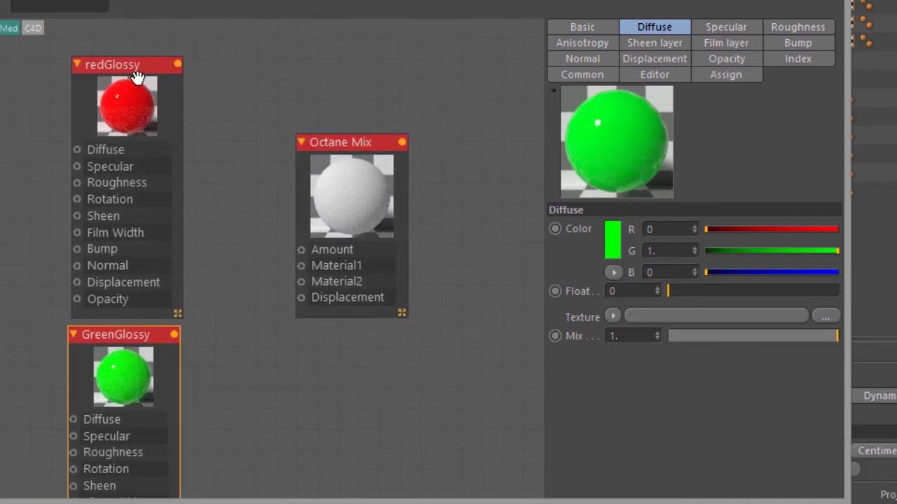
pyautogui.moveTo(127, 68); pyautogui.dragTo(100, 54)
pyautogui.moveTo(96, 321); pyautogui.dragTo(66, 295)
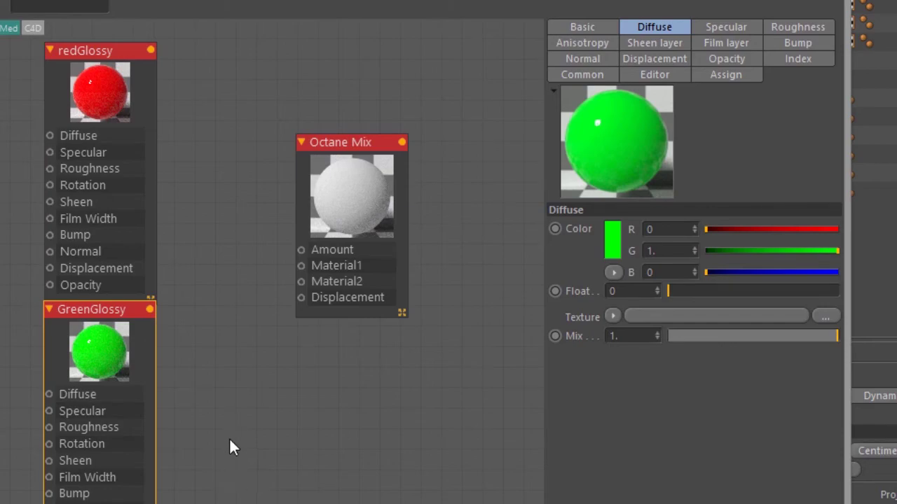
pyautogui.moveTo(146, 86); pyautogui.dragTo(298, 303)
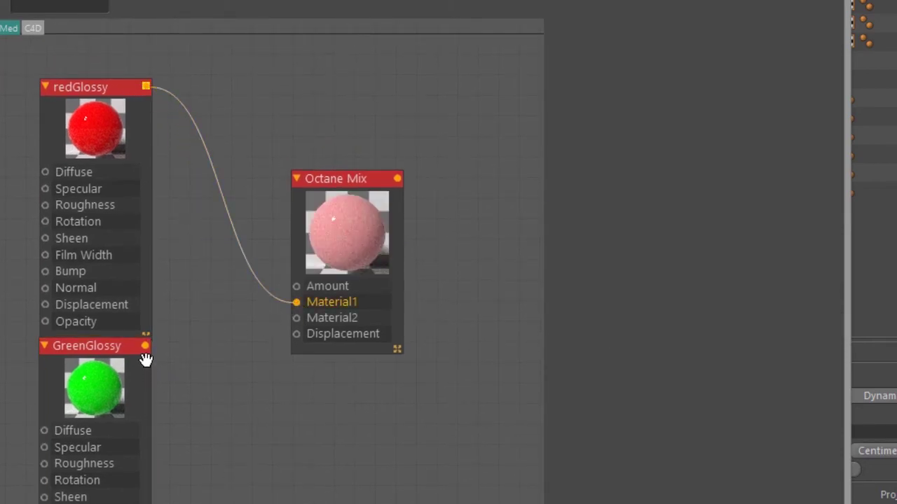
pyautogui.moveTo(144, 346); pyautogui.dragTo(295, 319)
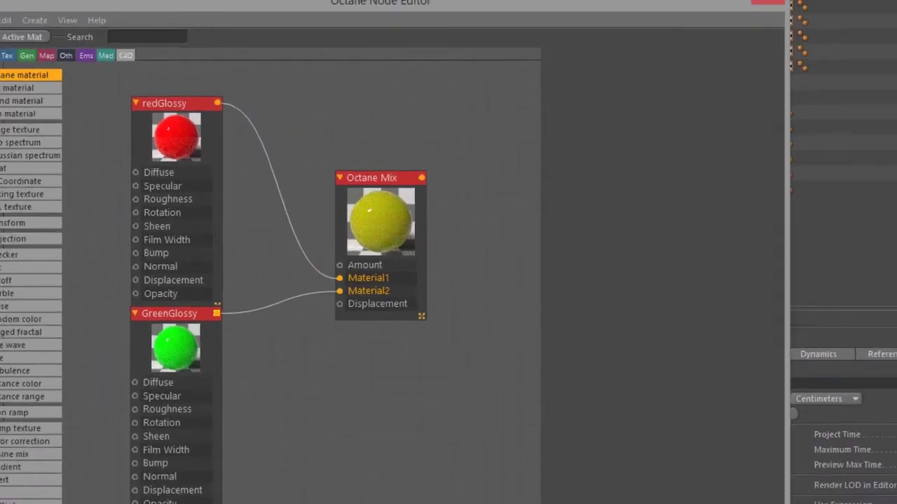
# Move the Live Viewer and Node Editor clear of the object list and apply the Octane Mix material to big_bar_machine.
pyautogui.moveTo(298, 3); pyautogui.dragTo(79, 209)
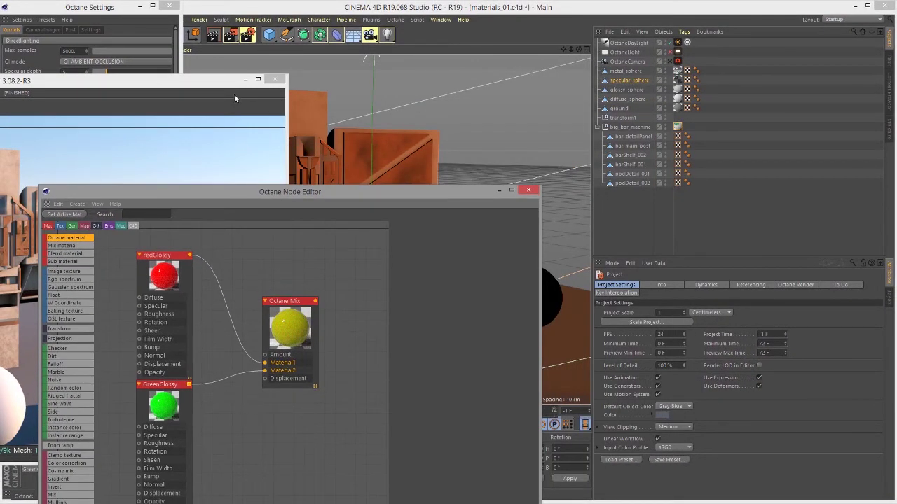
pyautogui.moveTo(138, 86); pyautogui.dragTo(0, 86)
pyautogui.moveTo(332, 184); pyautogui.dragTo(338, 28)
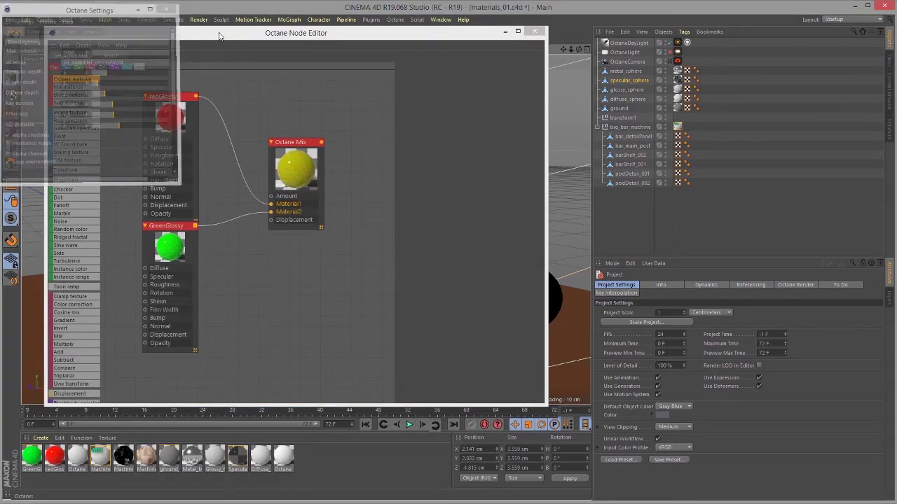
pyautogui.moveTo(219, 33); pyautogui.dragTo(203, 15)
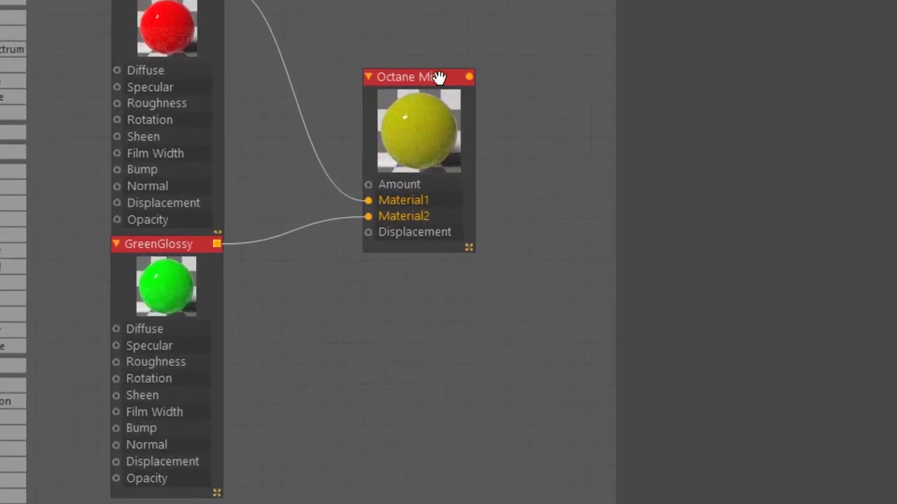
pyautogui.rightClick(435, 77)
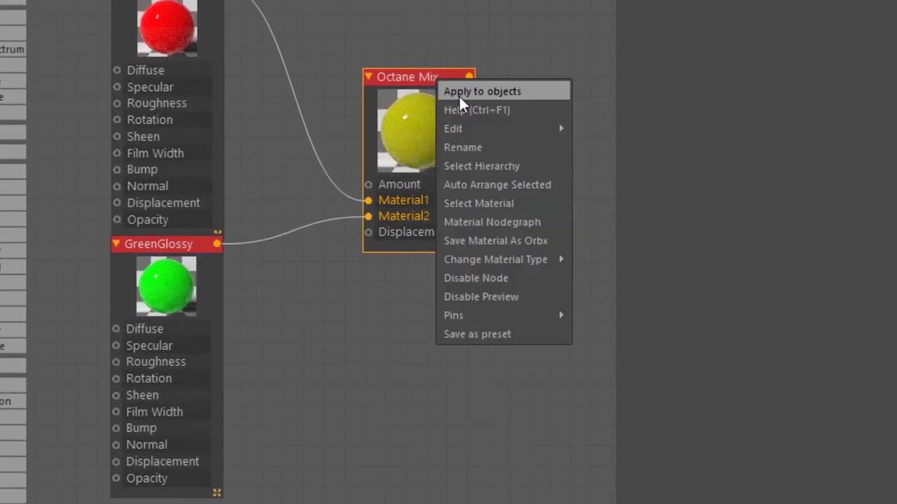
pyautogui.click(458, 94)
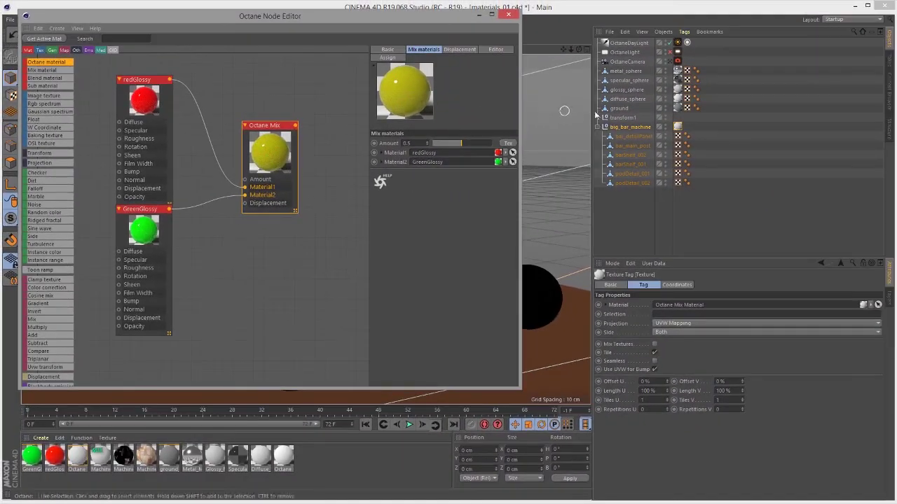
pyautogui.click(629, 127)
pyautogui.click(678, 126)
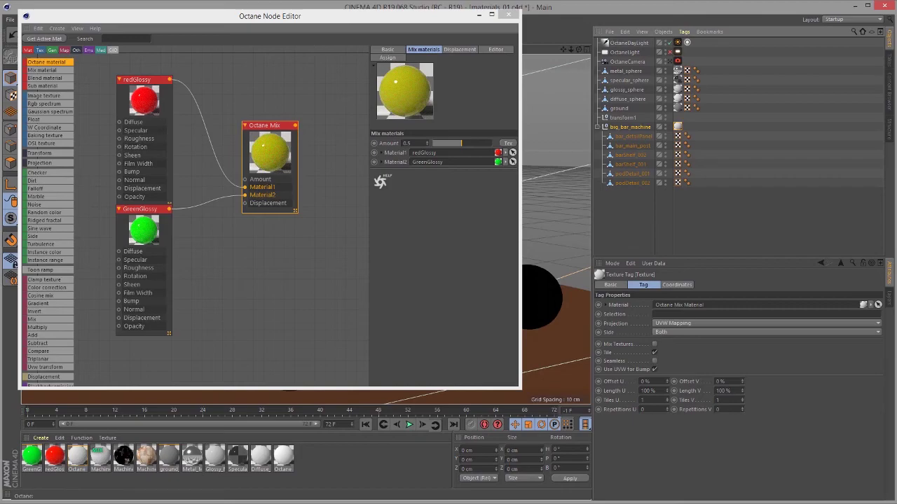
# Place the Live Viewer beside the Node Editor and set the Octane Mix amount to 0, followed by 1.
pyautogui.moveTo(0, 115); pyautogui.dragTo(544, 34)
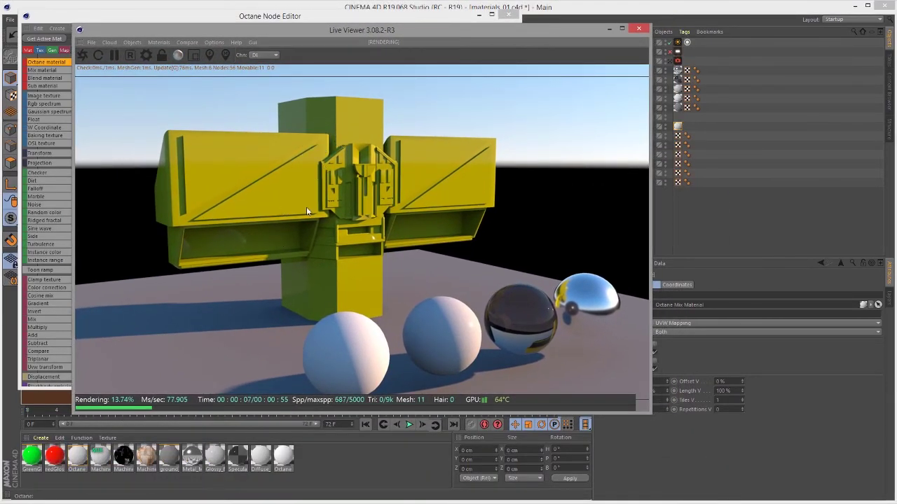
pyautogui.moveTo(376, 31); pyautogui.dragTo(325, 266)
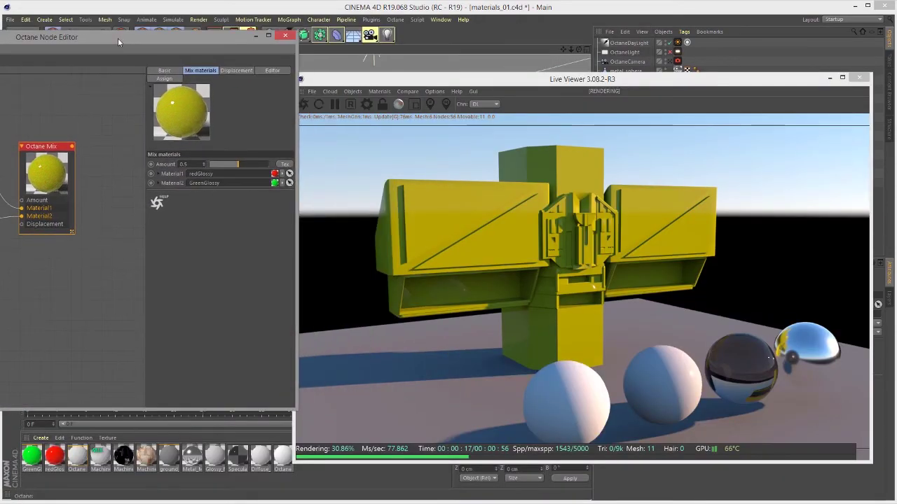
pyautogui.moveTo(117, 38); pyautogui.dragTo(79, 45)
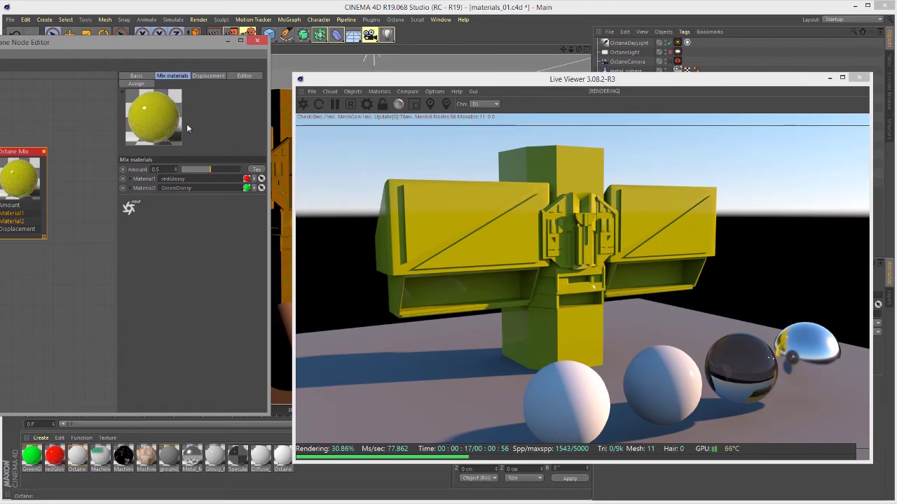
pyautogui.moveTo(209, 169); pyautogui.dragTo(181, 170)
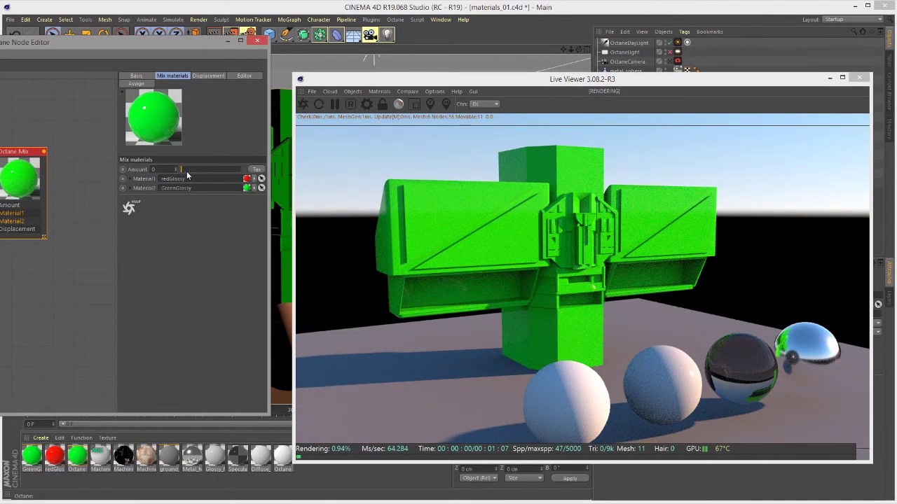
pyautogui.moveTo(187, 173); pyautogui.dragTo(253, 175)
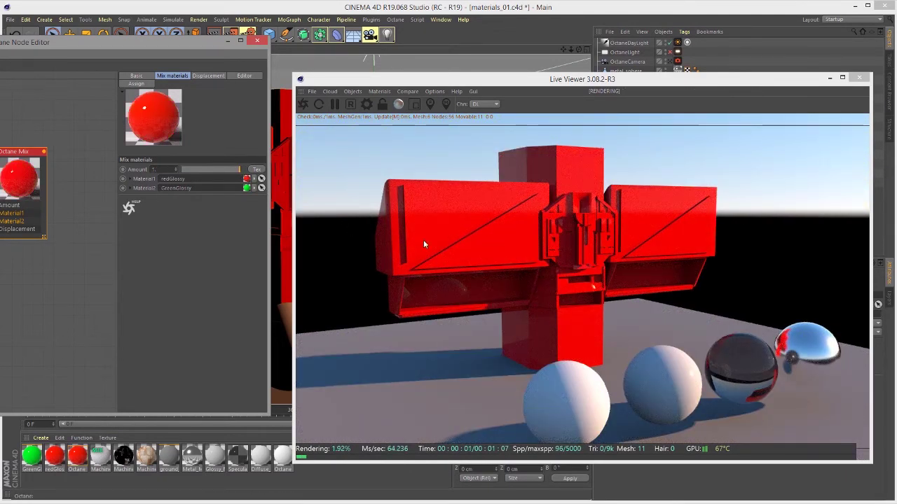
# Bring the full node graph into reach and add a Dirt node to the empty area below the Octane Mix node.
pyautogui.moveTo(149, 42); pyautogui.dragTo(378, 52)
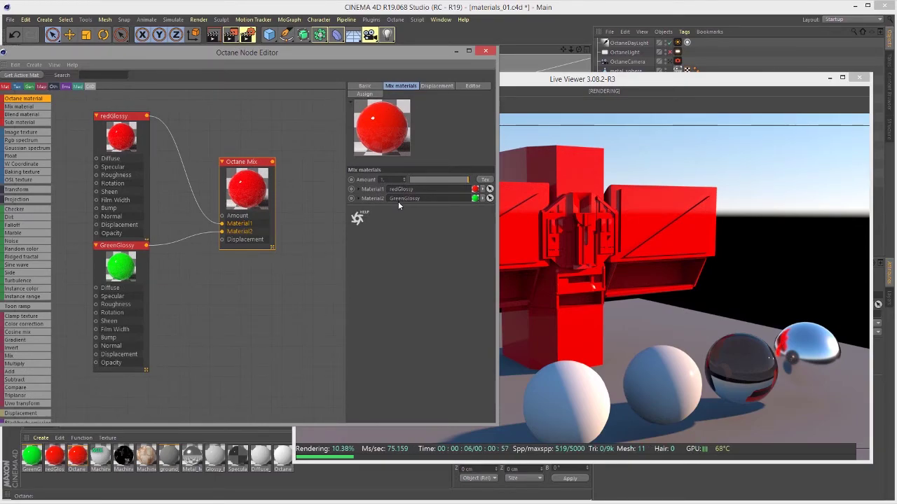
pyautogui.moveTo(229, 303); pyautogui.dragTo(243, 296, button='middle')
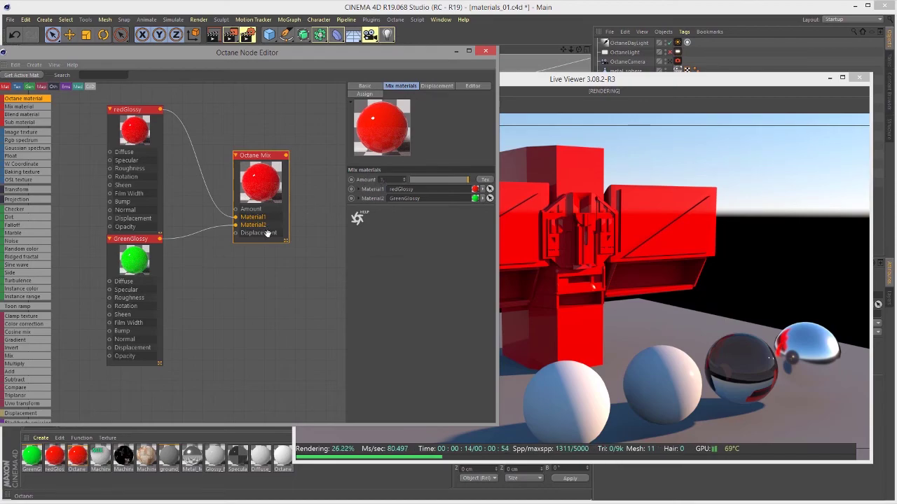
pyautogui.moveTo(240, 262); pyautogui.dragTo(287, 262, button='middle')
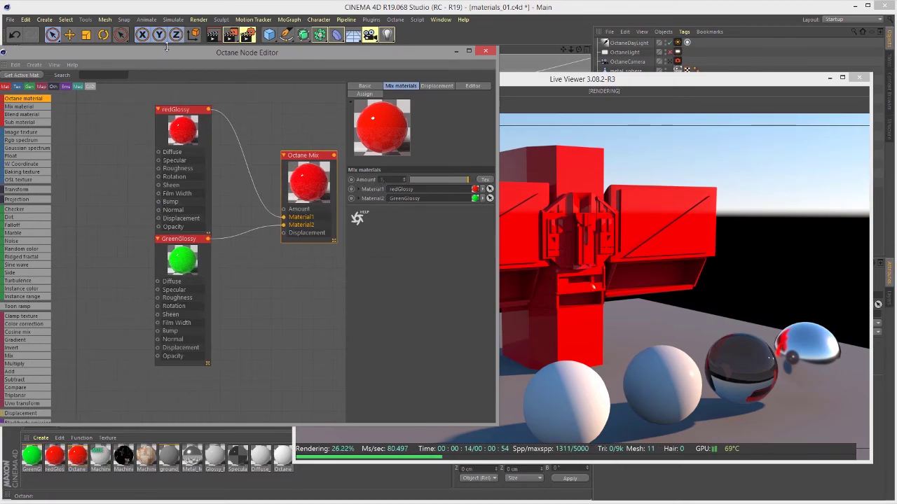
pyautogui.moveTo(167, 49); pyautogui.dragTo(253, 8)
pyautogui.moveTo(150, 114); pyautogui.dragTo(141, 120, button='middle')
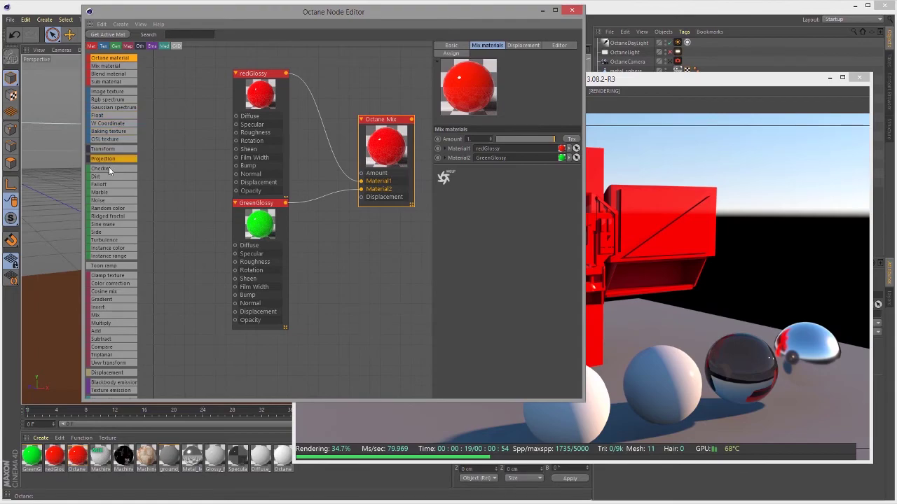
pyautogui.moveTo(102, 180); pyautogui.dragTo(180, 201)
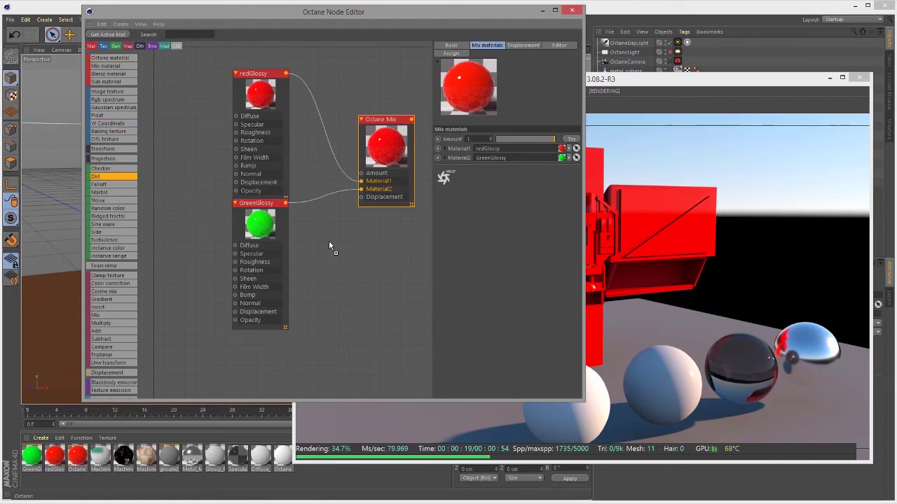
pyautogui.moveTo(329, 245); pyautogui.dragTo(330, 246)
# Move the redGlossy and GreenGlossy nodes away from the Octane Mix node and place the Dirt node in the space between.
pyautogui.moveTo(259, 204); pyautogui.dragTo(168, 201)
pyautogui.click(251, 74)
pyautogui.moveTo(252, 73); pyautogui.dragTo(170, 51)
pyautogui.moveTo(348, 243); pyautogui.dragTo(268, 238)
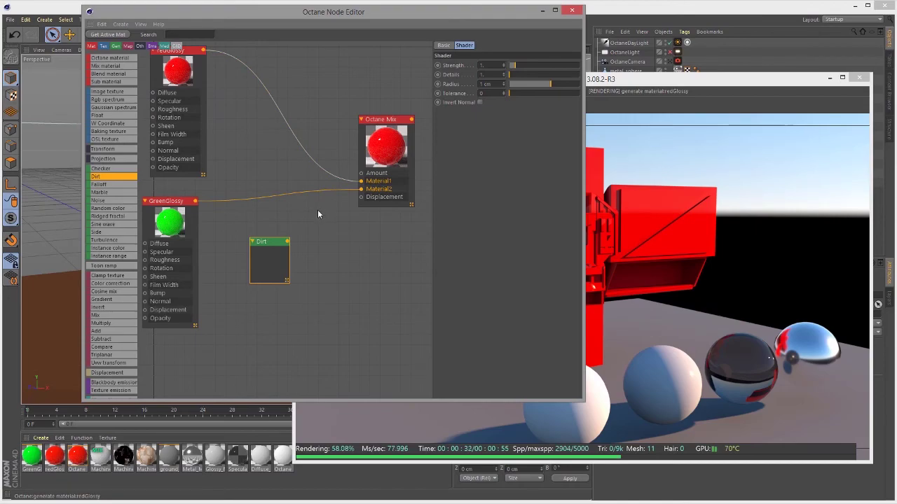
# Arrange the Node Editor and Live Viewer side by side and connect the Dirt node to the Octane Mix node's Amount input.
pyautogui.moveTo(380, 8); pyautogui.dragTo(226, 12)
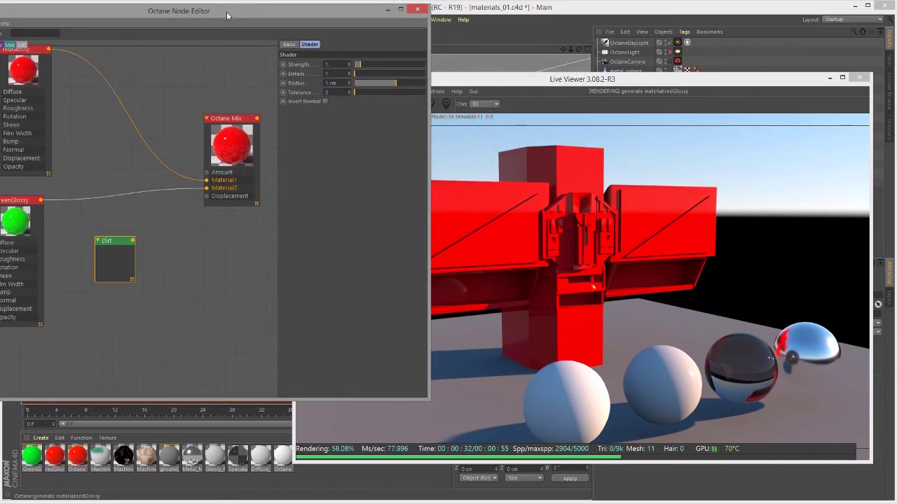
pyautogui.moveTo(618, 71); pyautogui.dragTo(533, 53)
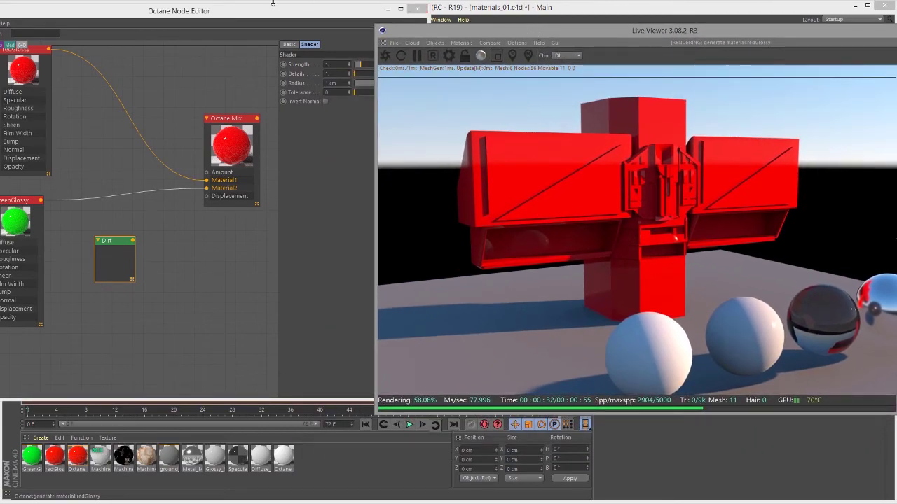
pyautogui.click(269, 13)
pyautogui.moveTo(132, 240); pyautogui.dragTo(208, 175)
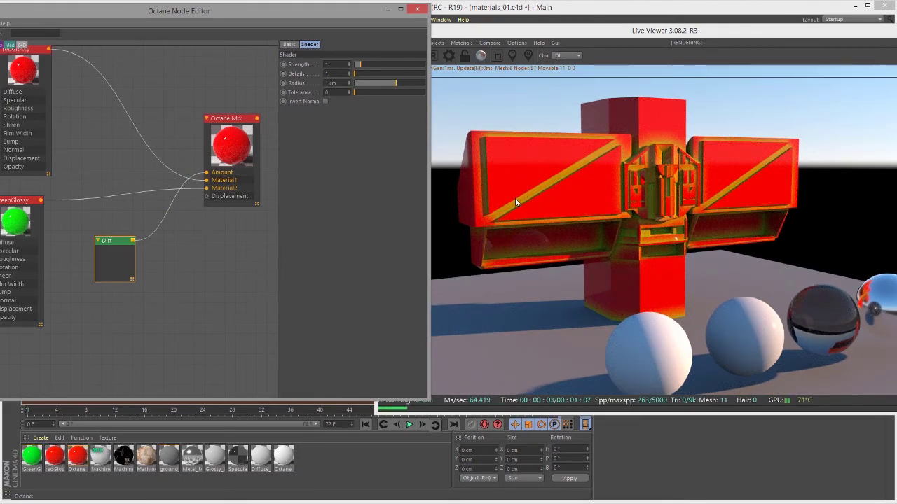
# Set the Dirt node's strength to about 1.8, details to about 24.1 and radius to about 0.973 cm.
pyautogui.moveTo(565, 232)
pyautogui.mouseDown()
pyautogui.moveTo(535, 229)
pyautogui.moveTo(555, 229)
pyautogui.mouseUp()
pyautogui.scroll(6, 616, 234)
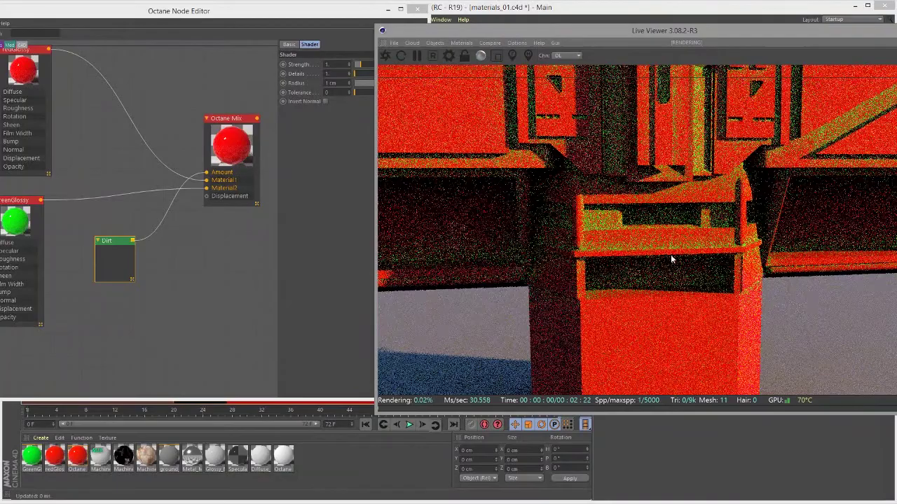
pyautogui.moveTo(671, 255); pyautogui.dragTo(523, 232)
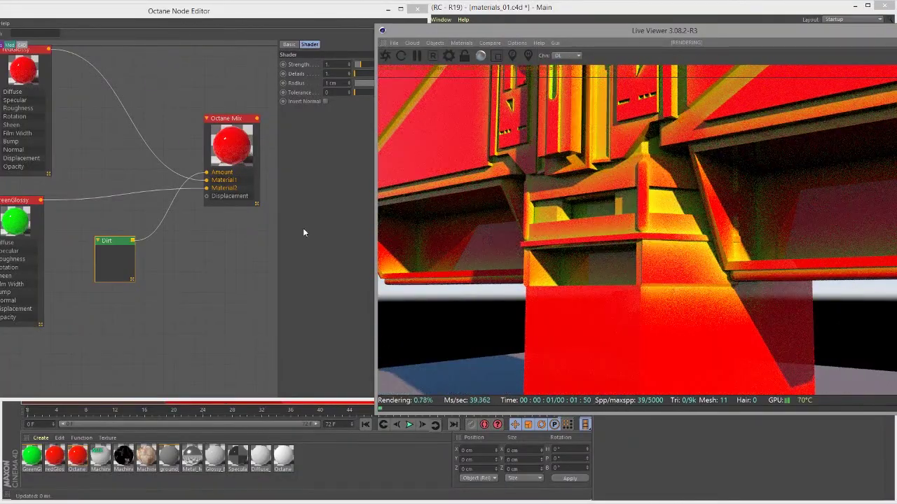
pyautogui.click(123, 242)
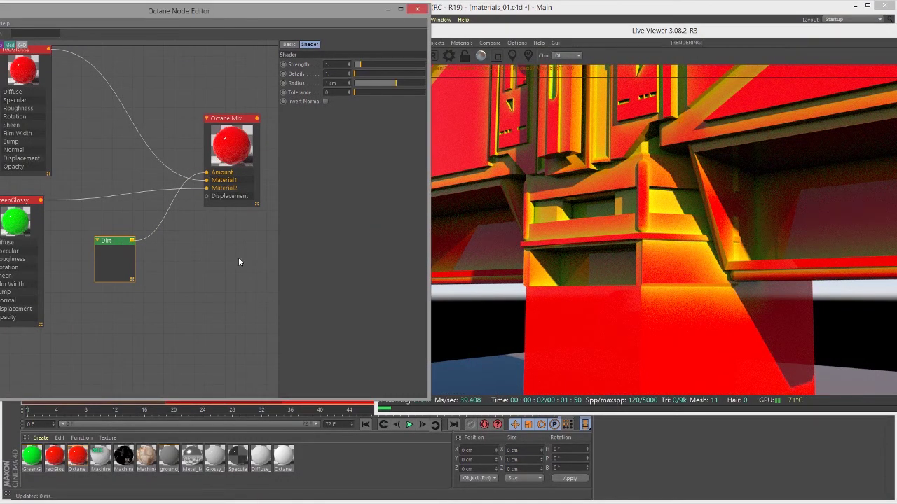
pyautogui.moveTo(278, 258); pyautogui.dragTo(219, 257)
pyautogui.moveTo(218, 257); pyautogui.dragTo(126, 201, button='middle')
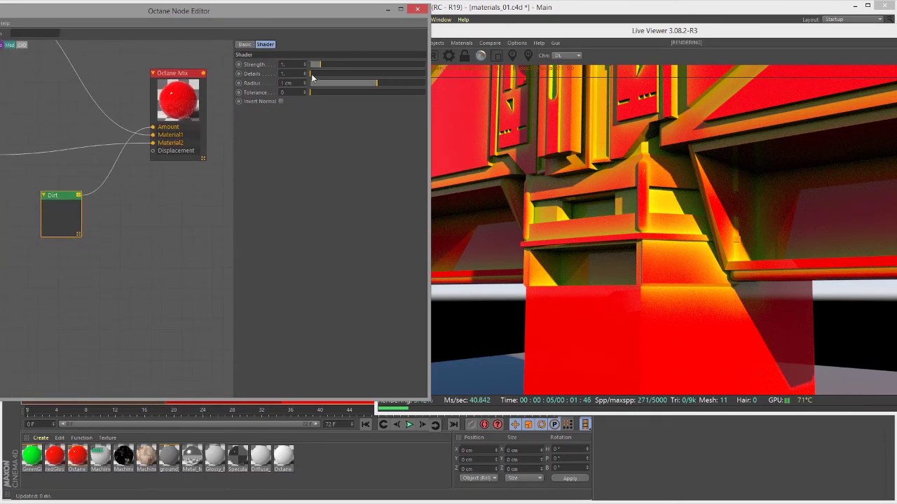
pyautogui.moveTo(322, 64); pyautogui.dragTo(383, 86)
# Reposition the Dirt node beside the GreenGlossy node.
pyautogui.moveTo(130, 227); pyautogui.dragTo(117, 218, button='middle')
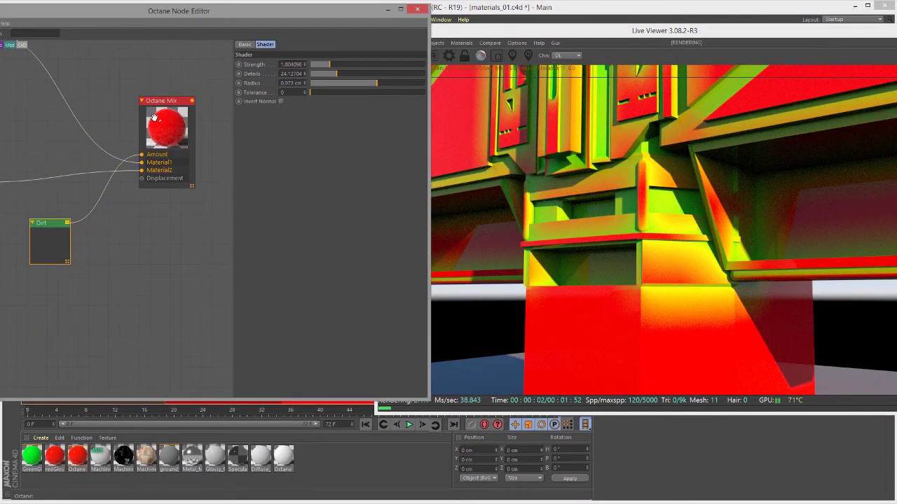
pyautogui.scroll(-2, 174, 224)
pyautogui.moveTo(135, 217); pyautogui.dragTo(155, 209, button='middle')
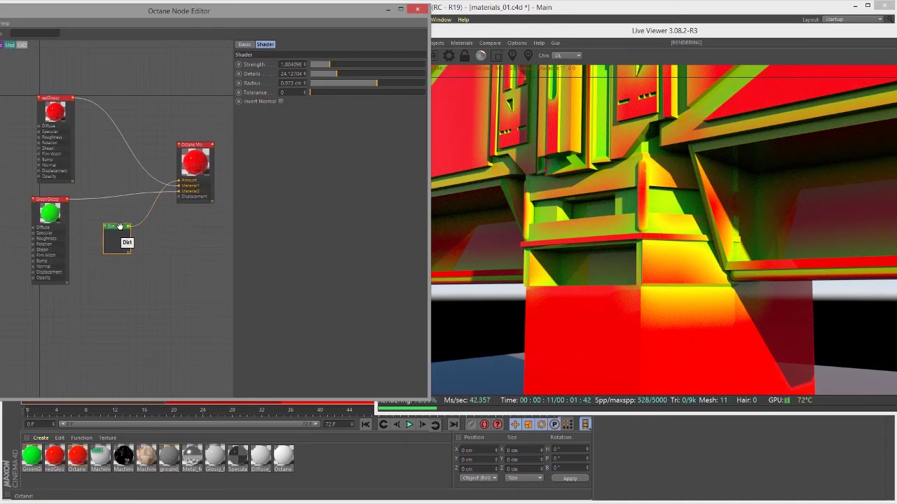
pyautogui.moveTo(124, 240); pyautogui.dragTo(129, 205)
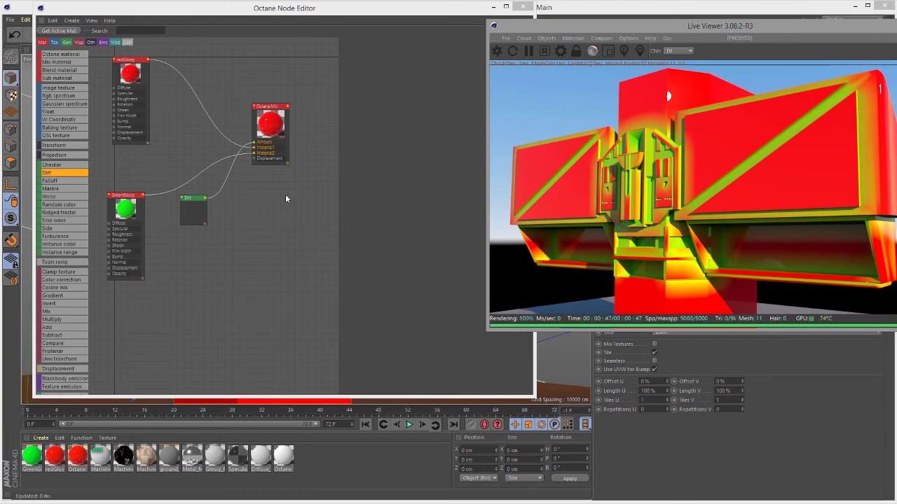
# Add a new Octane material node below the Dirt node and rename it BarMachine_Metal_Material.
pyautogui.click(63, 56)
pyautogui.moveTo(65, 56); pyautogui.dragTo(245, 258)
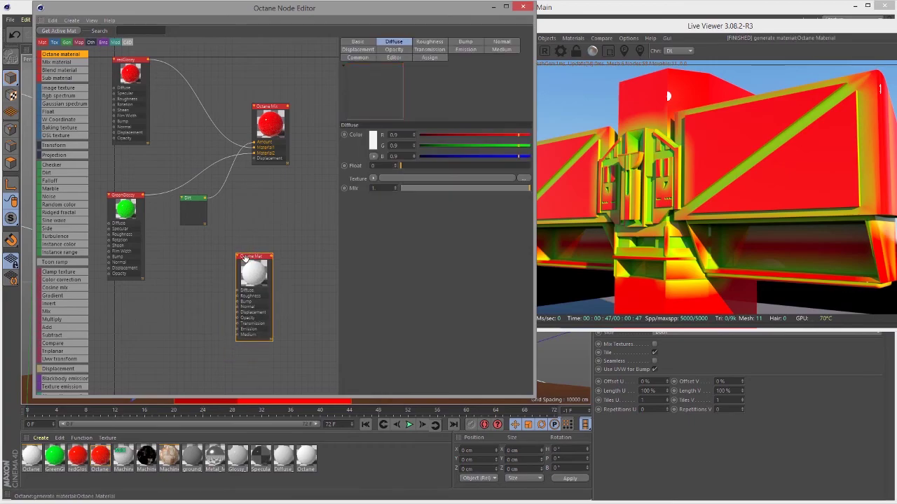
pyautogui.scroll(5, 245, 258)
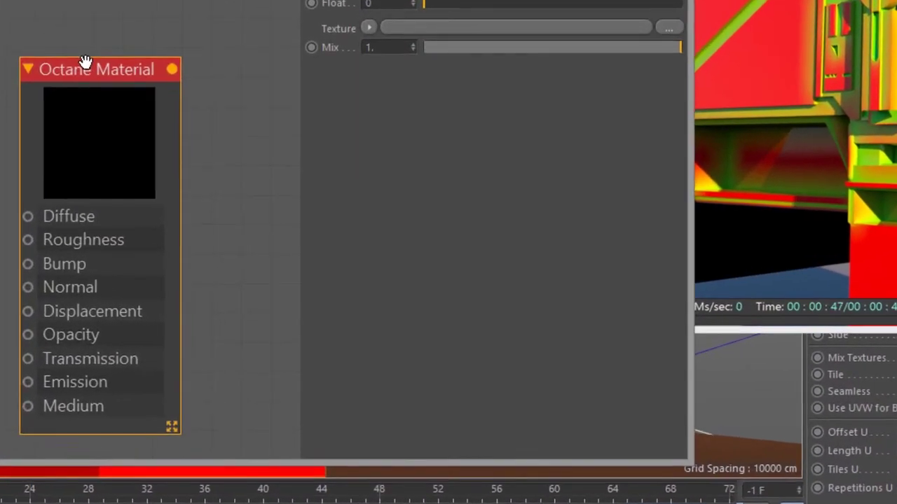
pyautogui.rightClick(84, 62)
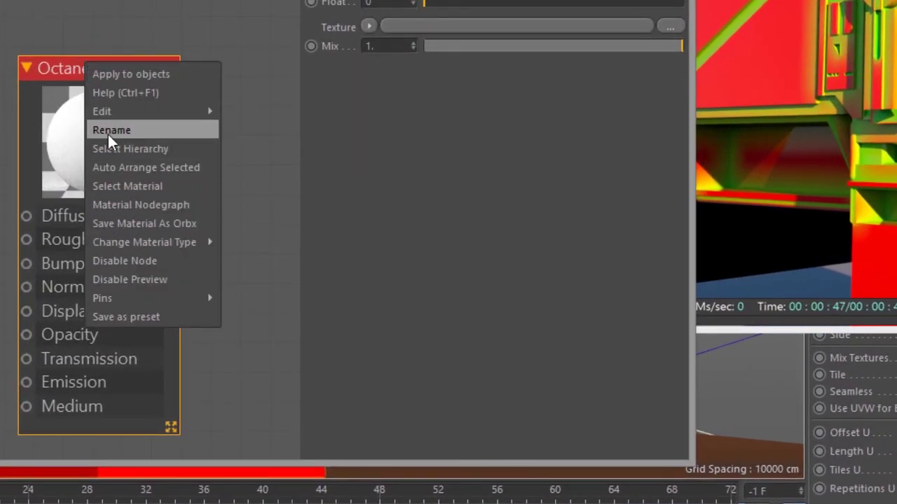
pyautogui.click(111, 130)
pyautogui.write('BarMa')
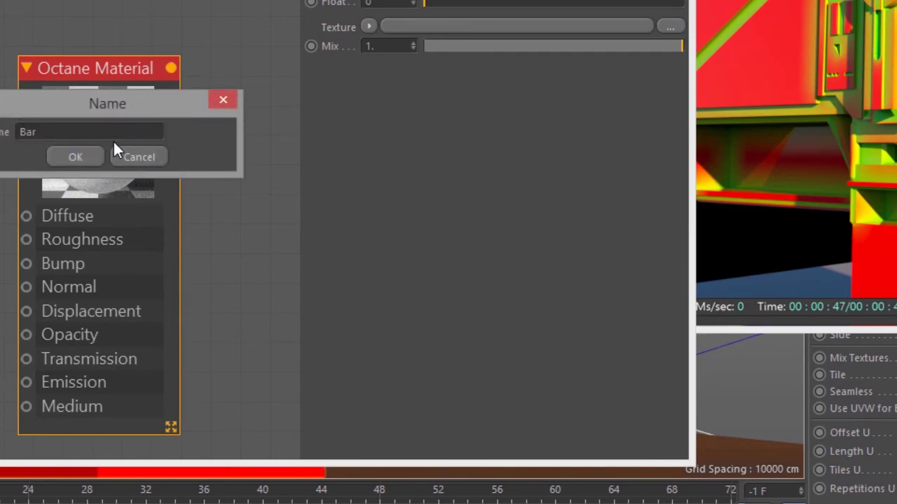
pyautogui.write('chine_M')
pyautogui.write('etal_Material')
pyautogui.press('Return')
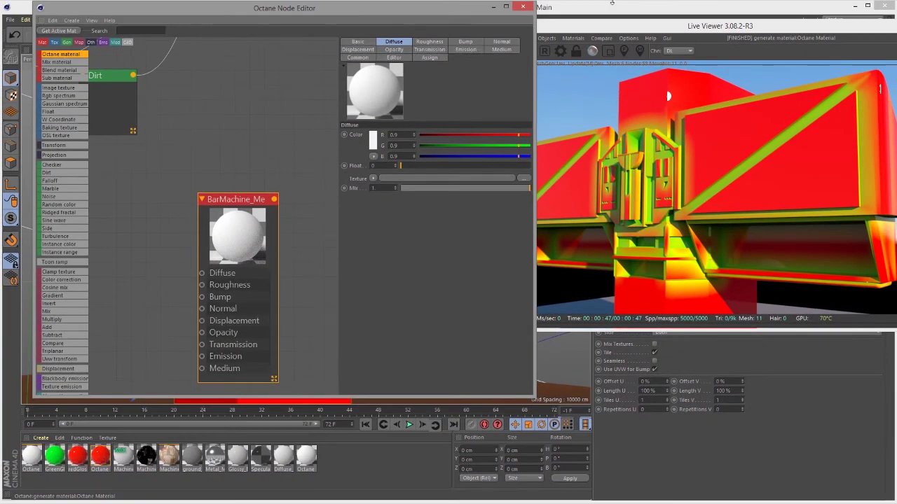
# Apply BarMachine_Metal_Material to the big_bar_machine object and rearrange the Live Viewer and Node Editor windows side by side.
pyautogui.moveTo(606, 30); pyautogui.dragTo(342, 290)
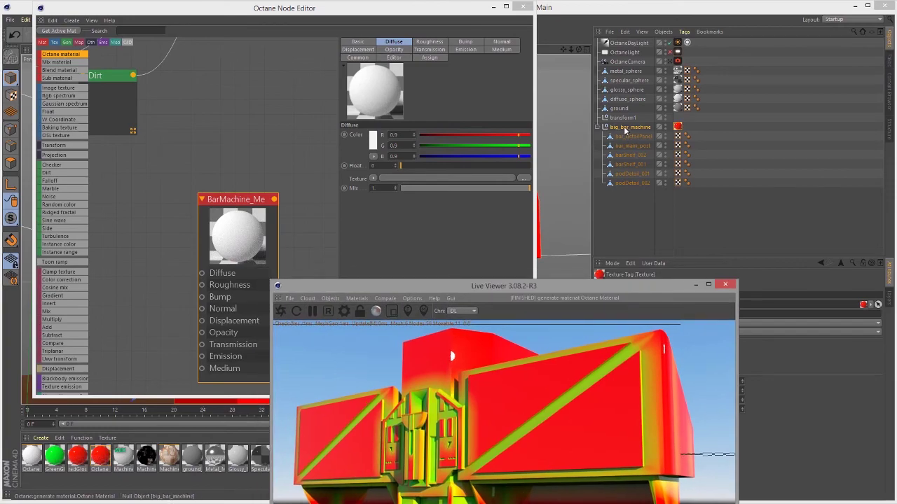
pyautogui.click(614, 129)
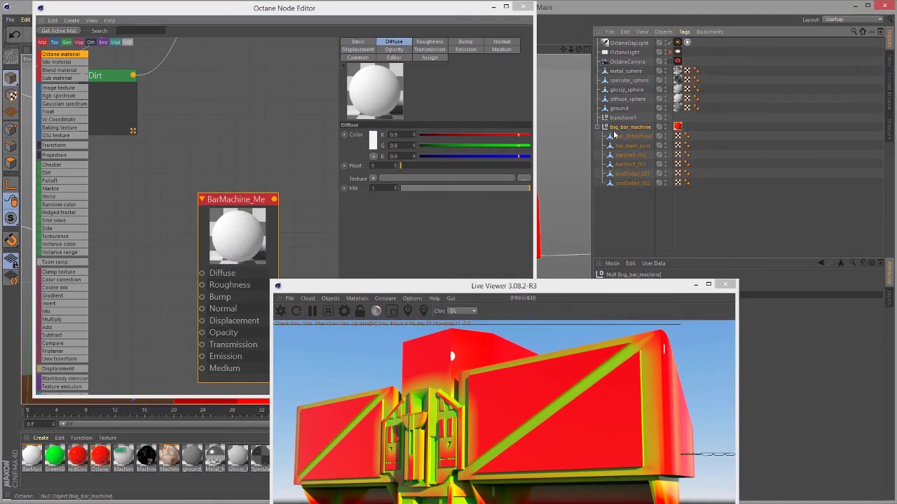
pyautogui.click(238, 200)
pyautogui.rightClick(238, 200)
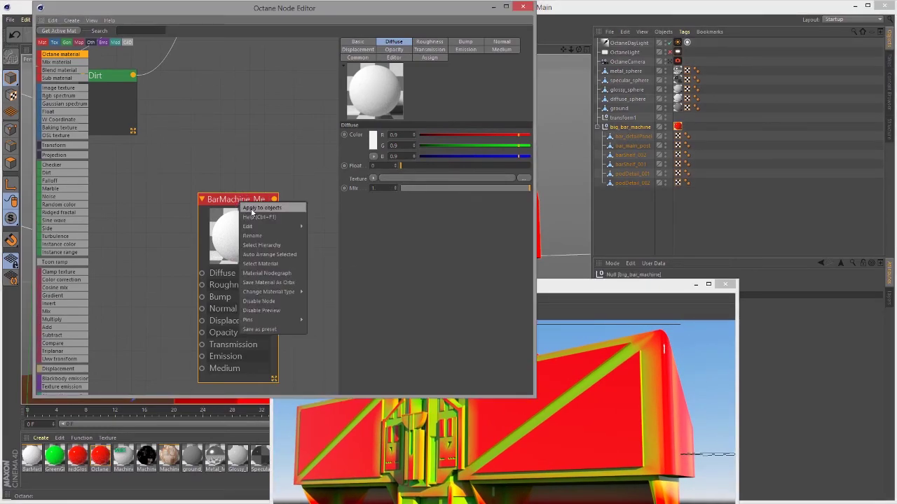
pyautogui.click(261, 208)
pyautogui.moveTo(568, 284); pyautogui.dragTo(702, 72)
pyautogui.moveTo(432, 14); pyautogui.dragTo(354, 14)
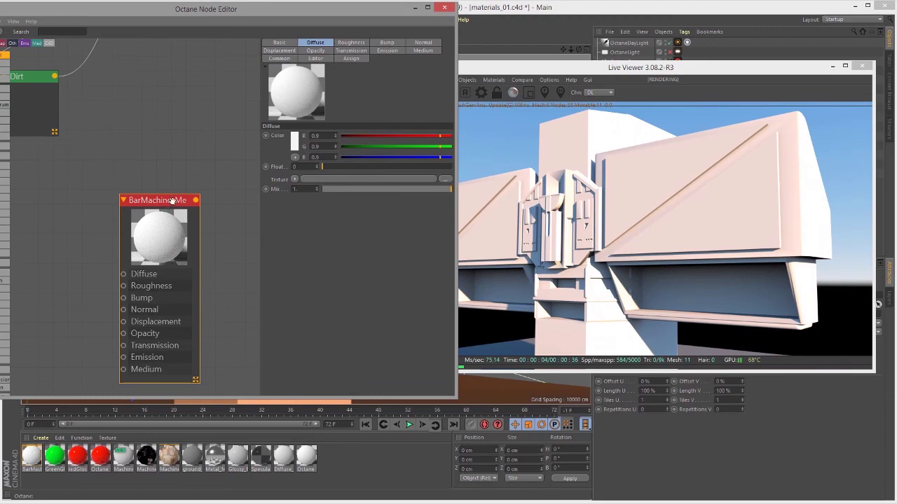
# Change the material type of BarMachine_Metal_Material to Metallic.
pyautogui.moveTo(174, 174); pyautogui.dragTo(145, 146, button='middle')
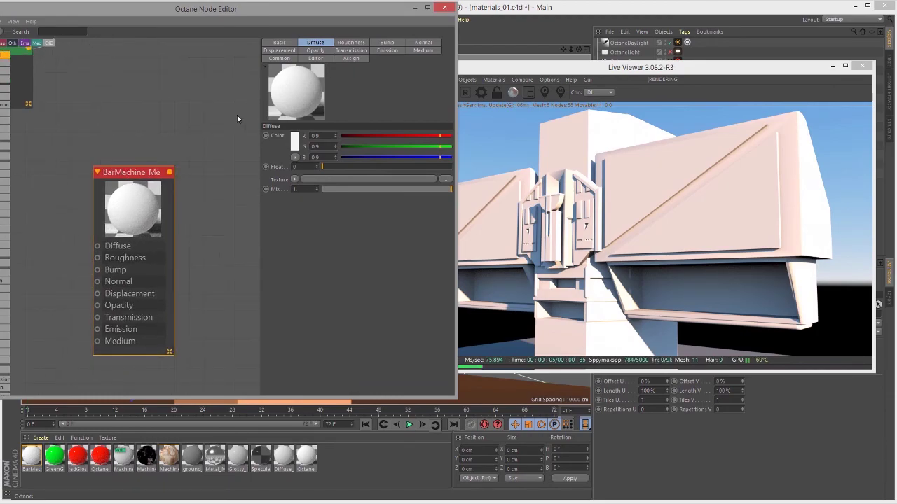
pyautogui.click(278, 42)
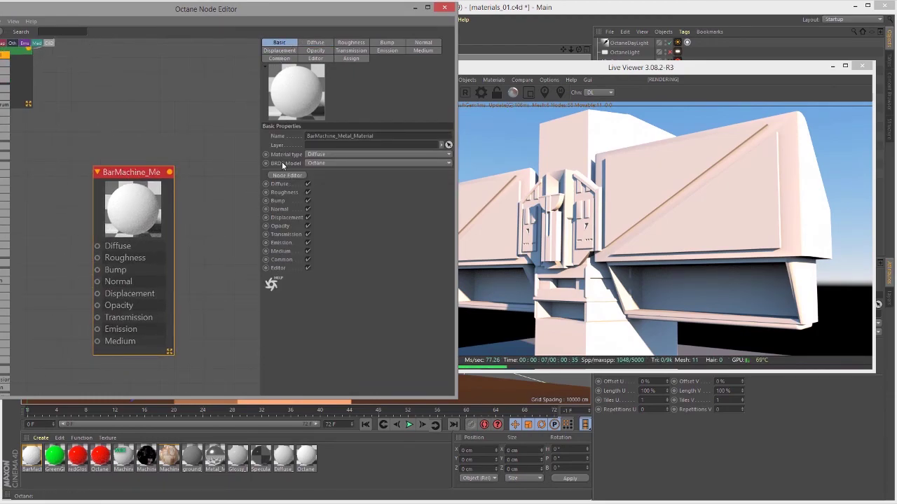
pyautogui.click(310, 157)
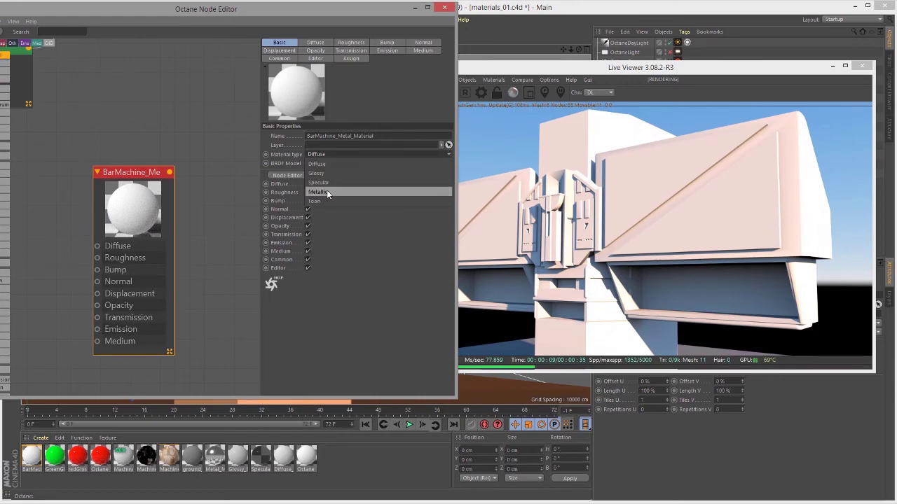
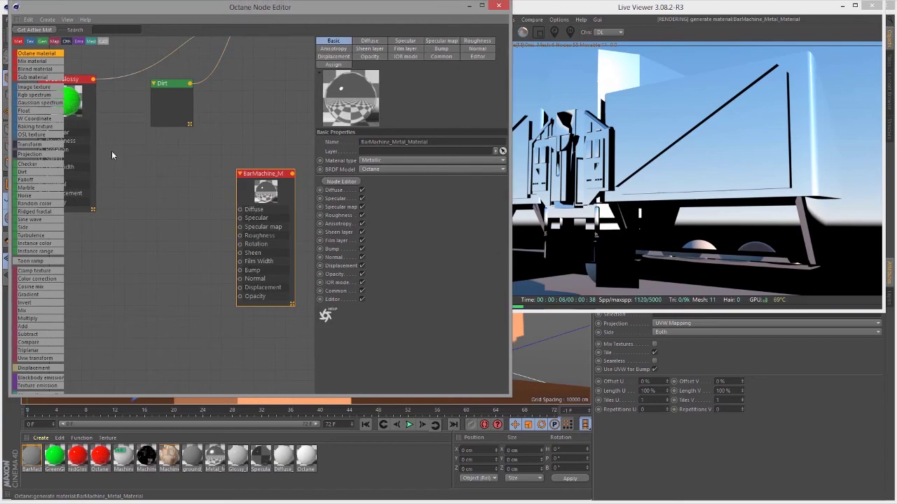
# Add an Image texture node beside the BarMachine_Metal_Material node.
pyautogui.click(140, 210)
pyautogui.moveTo(155, 208); pyautogui.dragTo(159, 202)
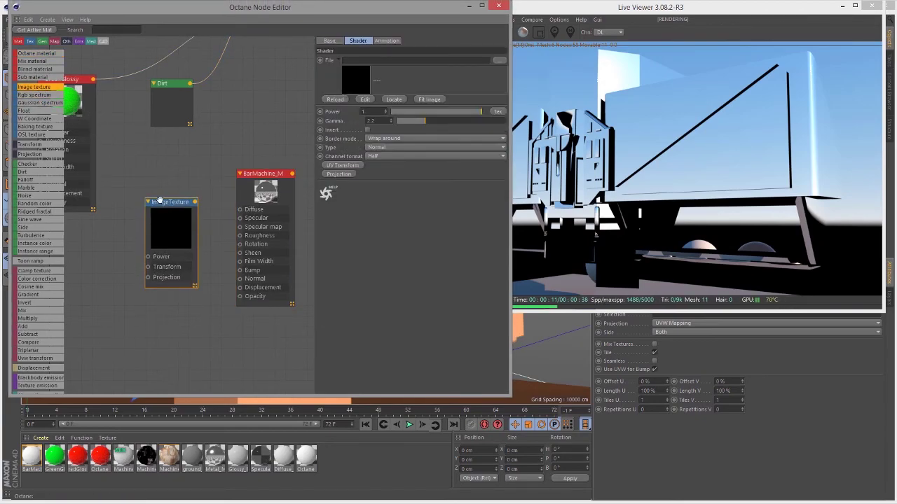
# Load the bigBarMachine_1001_BaseColor image into the Image texture node without copying it to the project location.
pyautogui.click(502, 58)
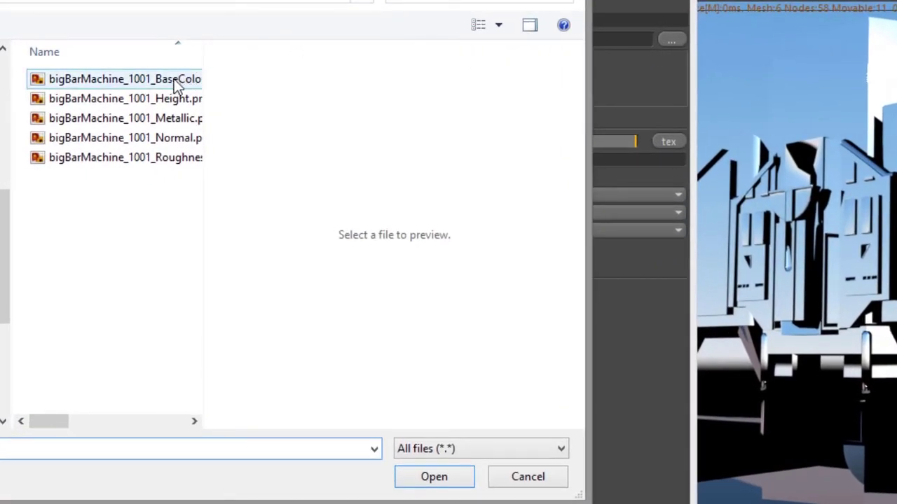
pyautogui.click(173, 78)
pyautogui.click(429, 477)
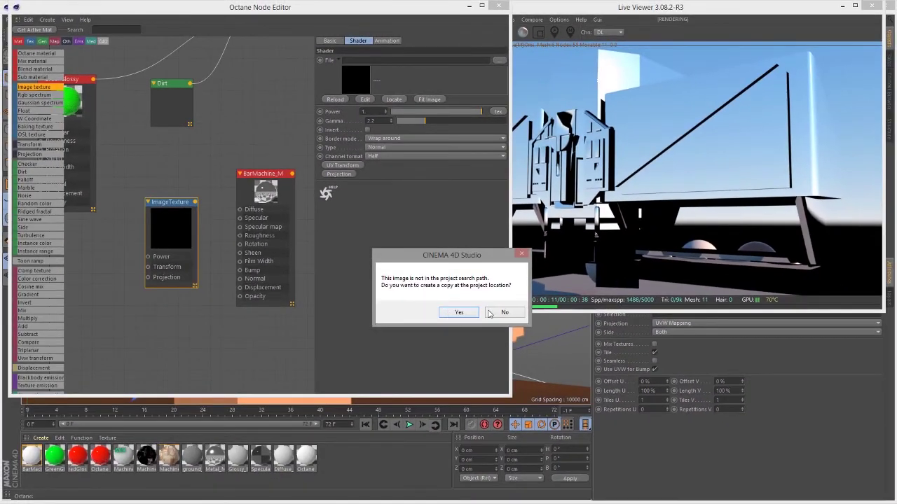
pyautogui.click(505, 313)
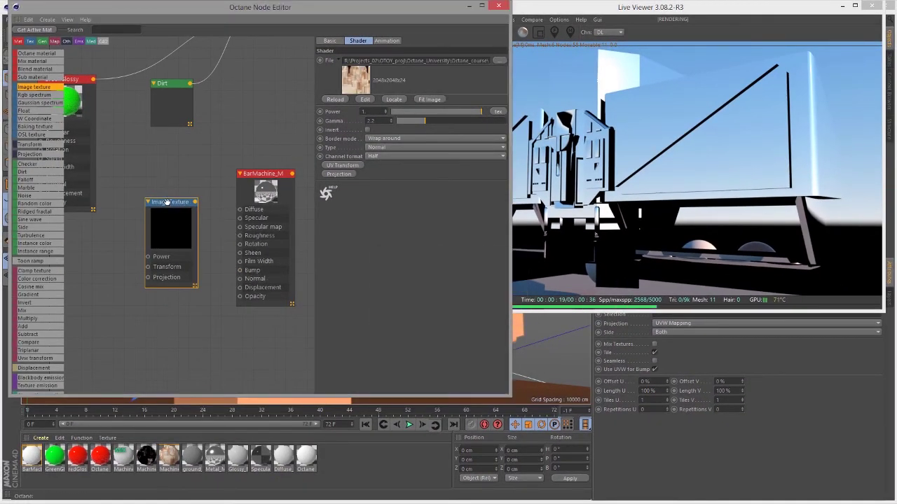
# Connect the base color Image texture to both the Diffuse and Specular inputs of BarMachine_Metal_Material.
pyautogui.moveTo(170, 202); pyautogui.dragTo(152, 198)
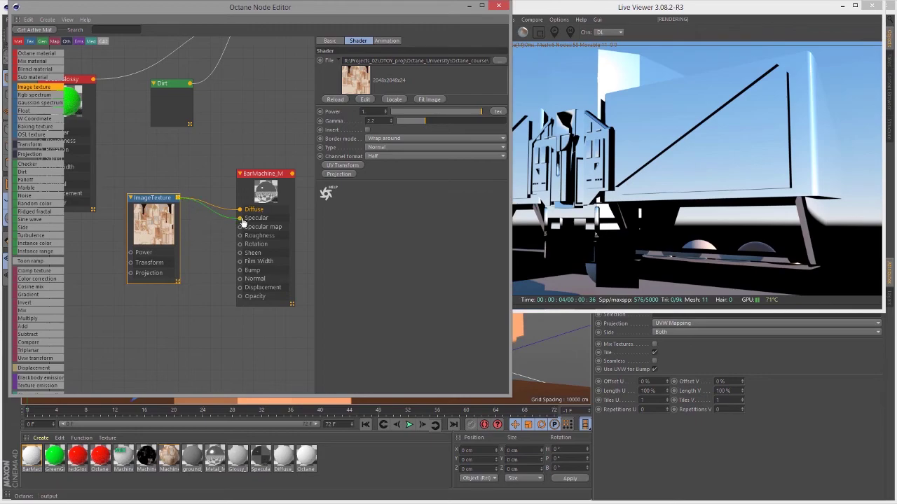
pyautogui.moveTo(241, 221); pyautogui.dragTo(240, 218)
pyautogui.moveTo(393, 10); pyautogui.dragTo(330, 26)
pyautogui.moveTo(599, 171)
pyautogui.mouseDown()
pyautogui.moveTo(575, 175)
pyautogui.moveTo(564, 166)
pyautogui.moveTo(711, 191)
pyautogui.moveTo(607, 188)
pyautogui.moveTo(615, 172)
pyautogui.mouseUp()
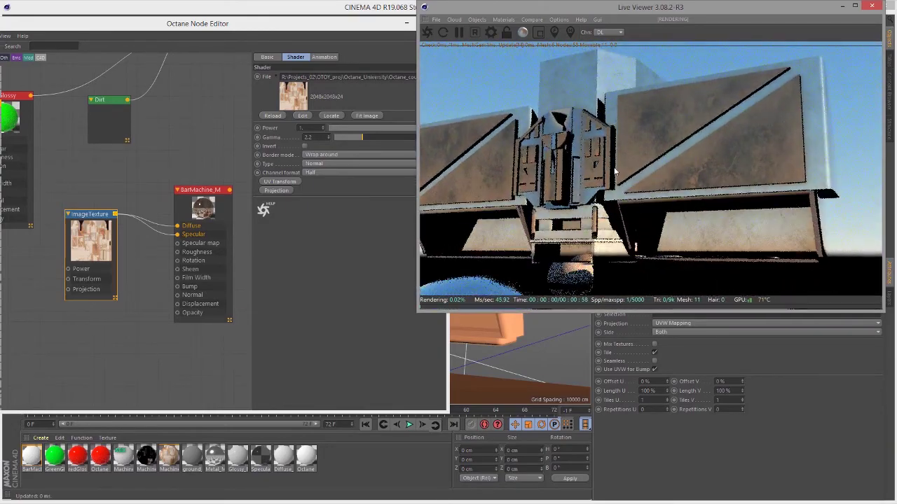
# Set the metallic reflection mode of BarMachine_Metal_Material to IOR + color.
pyautogui.click(211, 189)
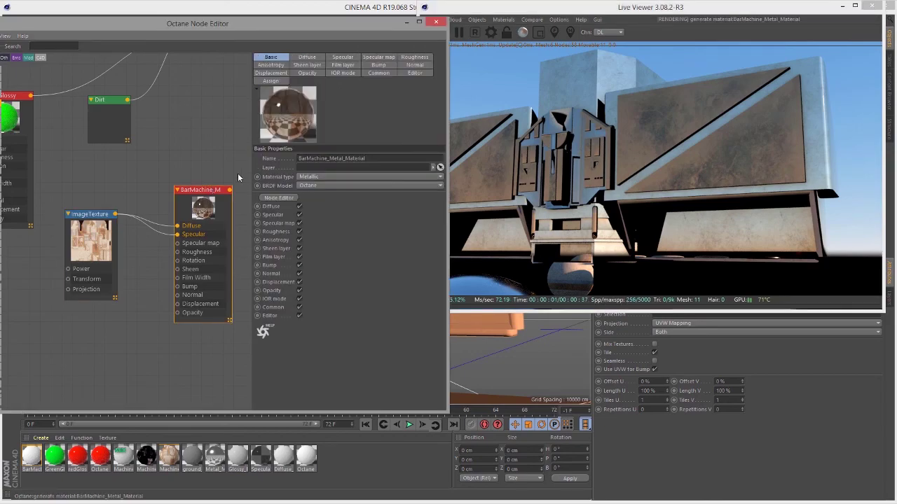
pyautogui.click(342, 73)
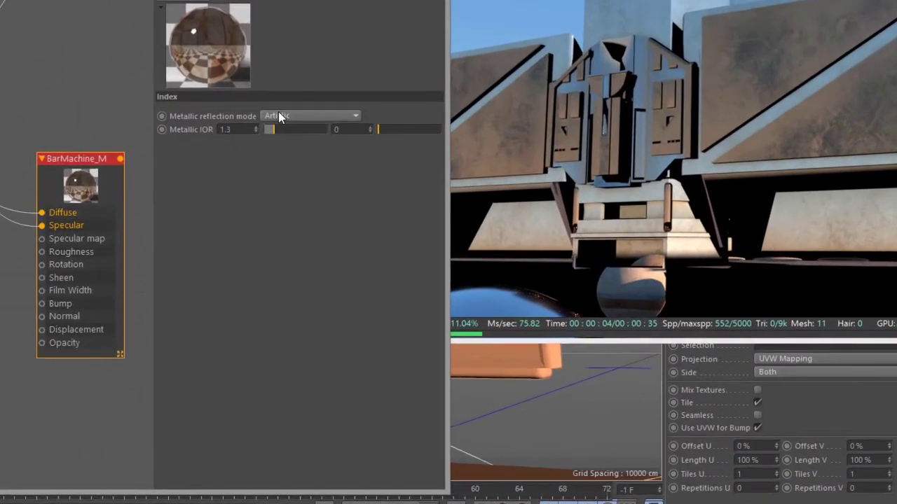
pyautogui.click(334, 160)
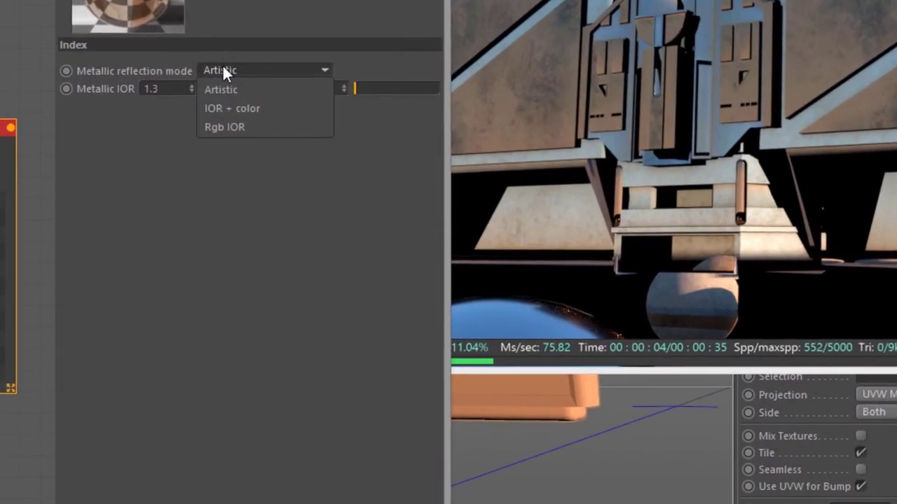
pyautogui.click(234, 109)
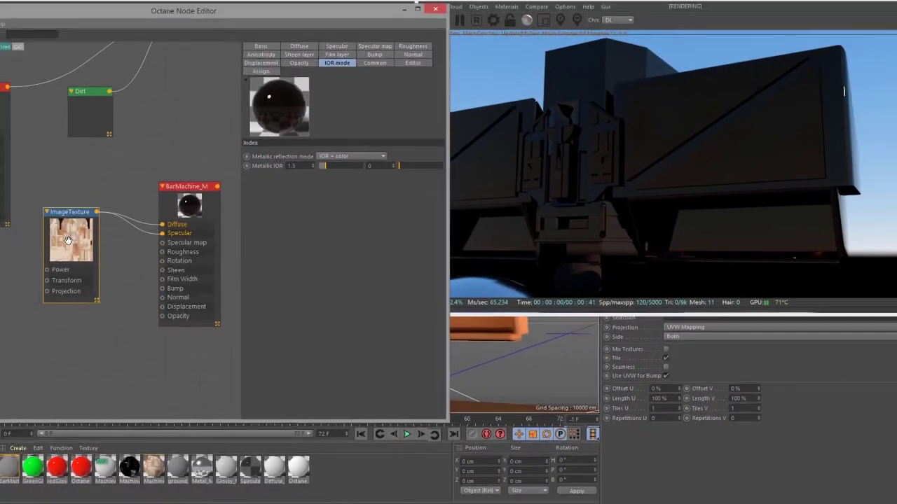
# Try Metallic IOR values of about 2.27 and 2.18 on BarMachine_Metal_Material.
pyautogui.click(88, 241)
pyautogui.click(207, 191)
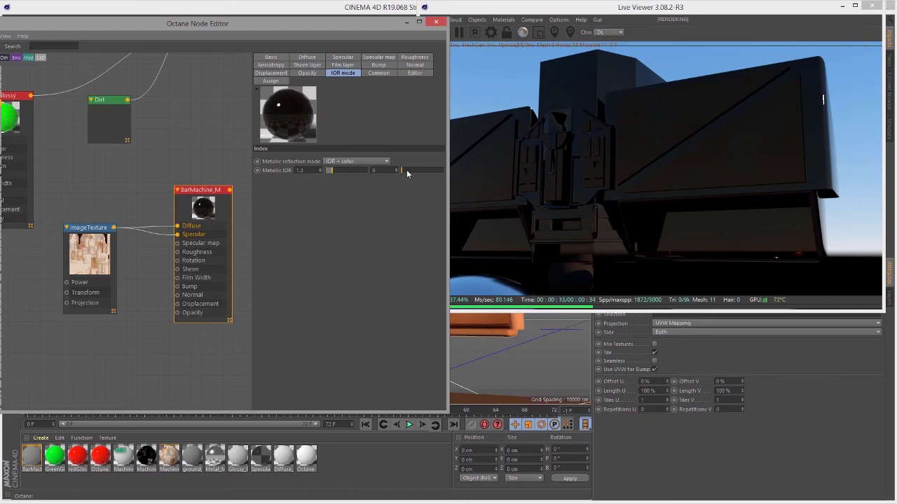
pyautogui.moveTo(336, 170); pyautogui.dragTo(343, 169)
pyautogui.moveTo(402, 169); pyautogui.dragTo(420, 172)
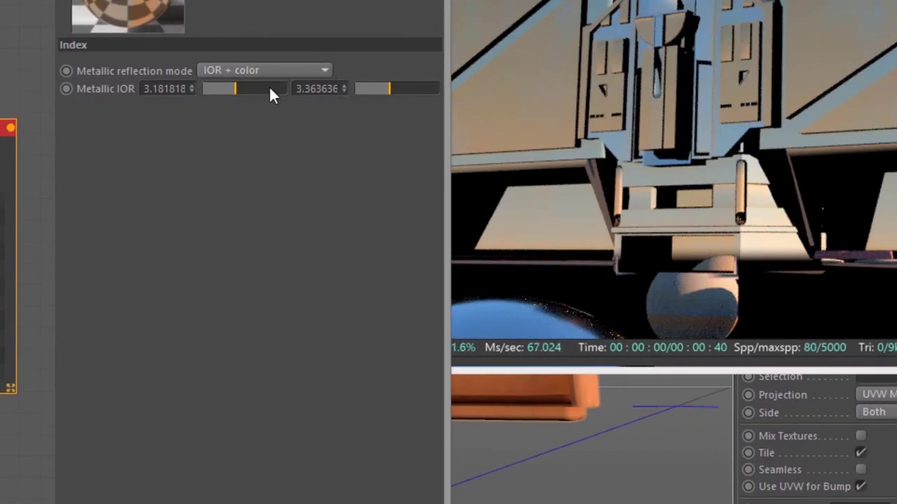
pyautogui.moveTo(236, 89); pyautogui.dragTo(225, 89)
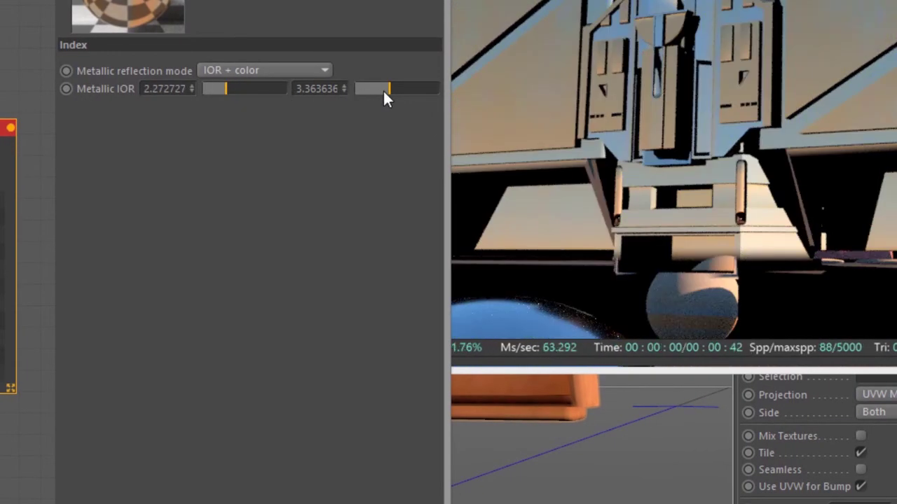
pyautogui.moveTo(382, 89); pyautogui.dragTo(378, 92)
# Set the material's two Metallic IOR values to about 1.36 and 3.64, checking the reflections in the Live Viewer.
pyautogui.click(677, 196)
pyautogui.keyDown('alt'); pyautogui.moveTo(676, 196); pyautogui.dragTo(606, 211, button='right'); pyautogui.keyUp('alt')
pyautogui.keyDown('alt'); pyautogui.moveTo(605, 211); pyautogui.dragTo(634, 198); pyautogui.keyUp('alt')
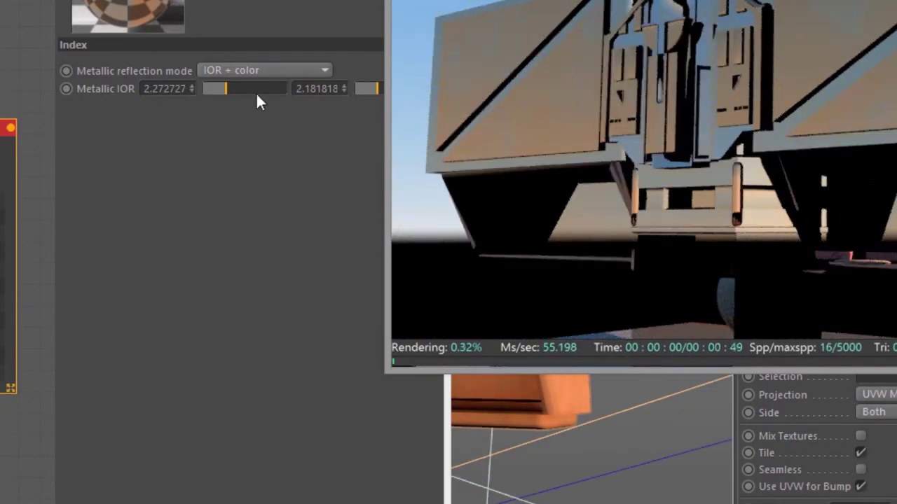
pyautogui.moveTo(227, 87); pyautogui.dragTo(216, 87)
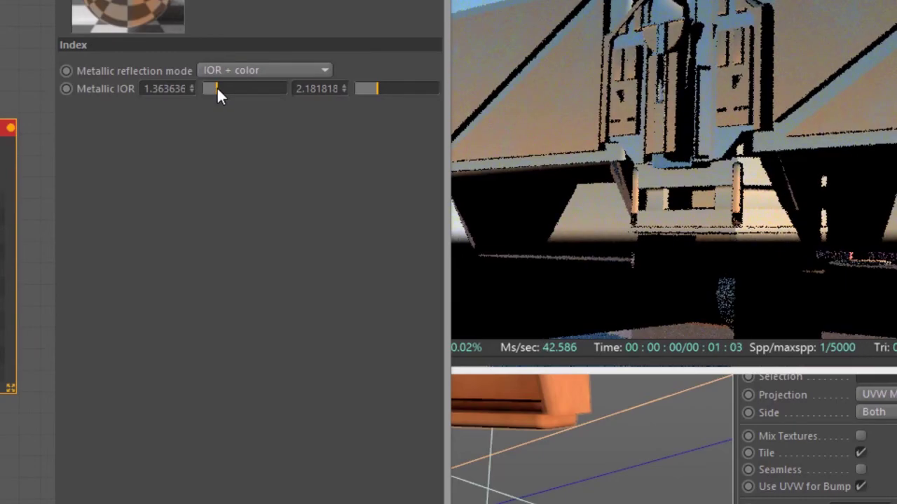
pyautogui.moveTo(386, 88)
pyautogui.mouseDown()
pyautogui.moveTo(400, 88)
pyautogui.moveTo(392, 88)
pyautogui.mouseUp()
pyautogui.moveTo(560, 140); pyautogui.dragTo(758, 177)
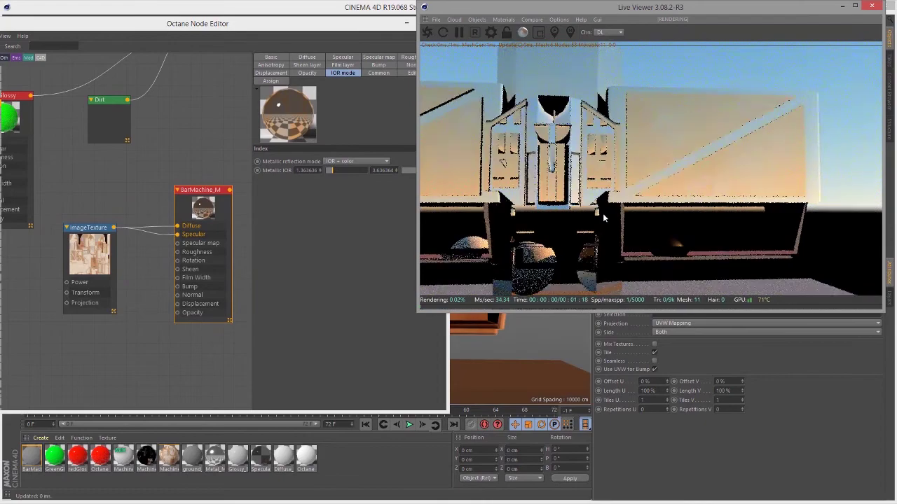
pyautogui.moveTo(602, 218)
pyautogui.mouseDown()
pyautogui.moveTo(609, 234)
pyautogui.moveTo(601, 216)
pyautogui.mouseUp()
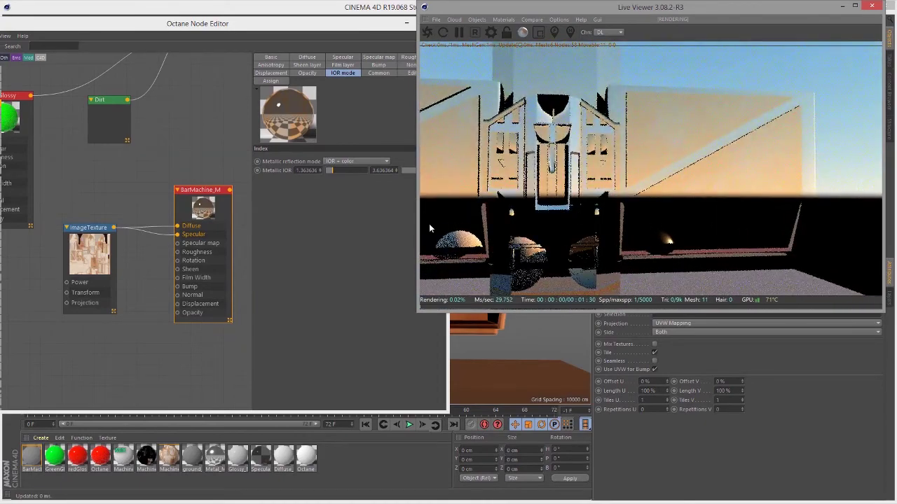
# Add a second Image texture node below the base color texture and set its type to Float.
pyautogui.moveTo(104, 253); pyautogui.dragTo(106, 220)
pyautogui.moveTo(258, 23); pyautogui.dragTo(337, 15)
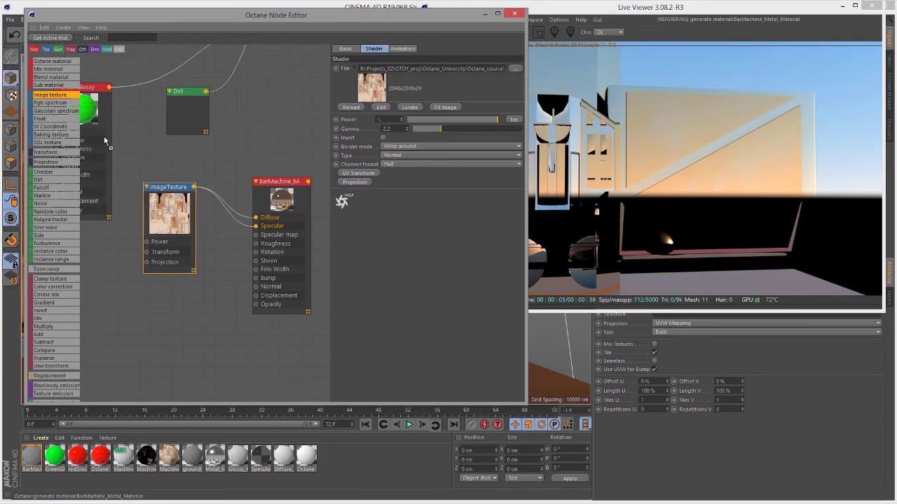
pyautogui.moveTo(166, 308)
pyautogui.mouseDown()
pyautogui.moveTo(156, 293)
pyautogui.moveTo(166, 293)
pyautogui.mouseUp()
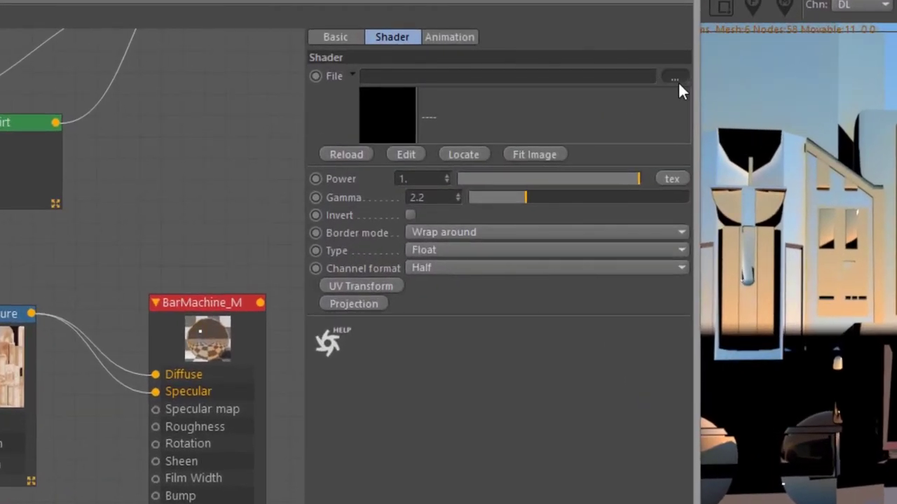
# Load bigBarMachine_1001_Metallic.png into the second Image texture without copying it to the project, and connect it to the material's Specular map.
pyautogui.click(516, 69)
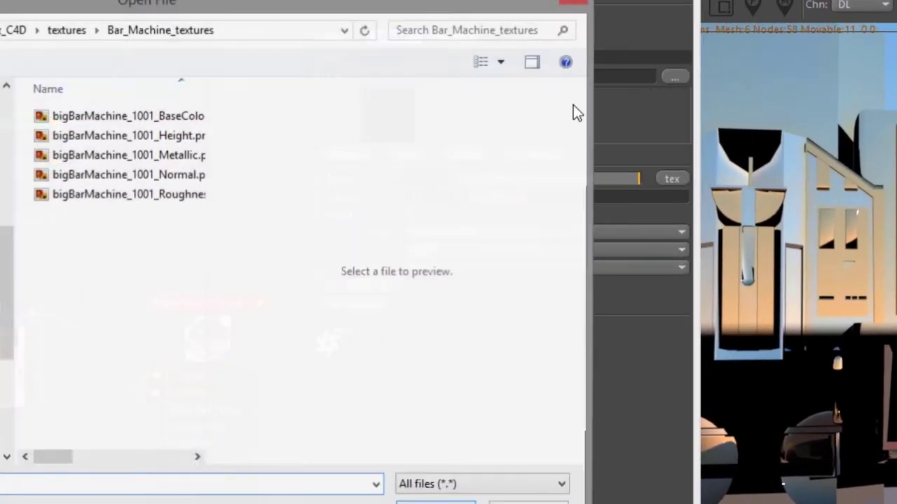
pyautogui.click(162, 157)
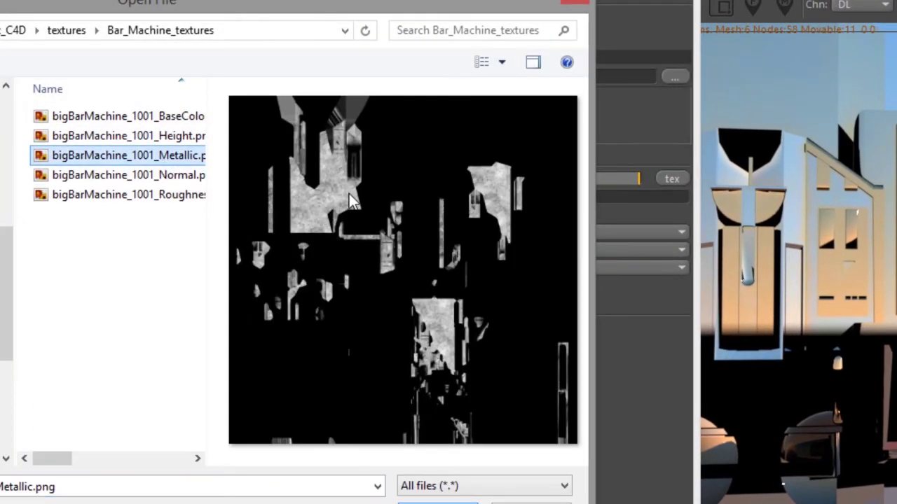
pyautogui.click(438, 503)
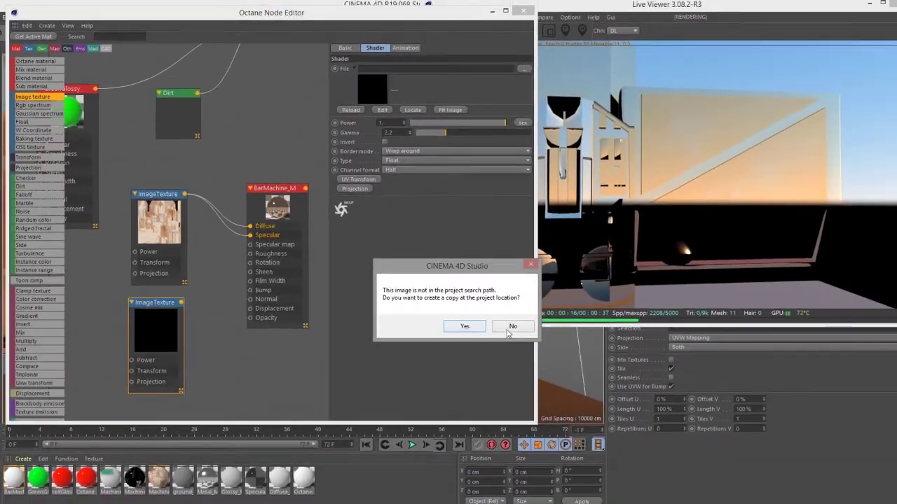
pyautogui.click(510, 328)
pyautogui.press('Return')
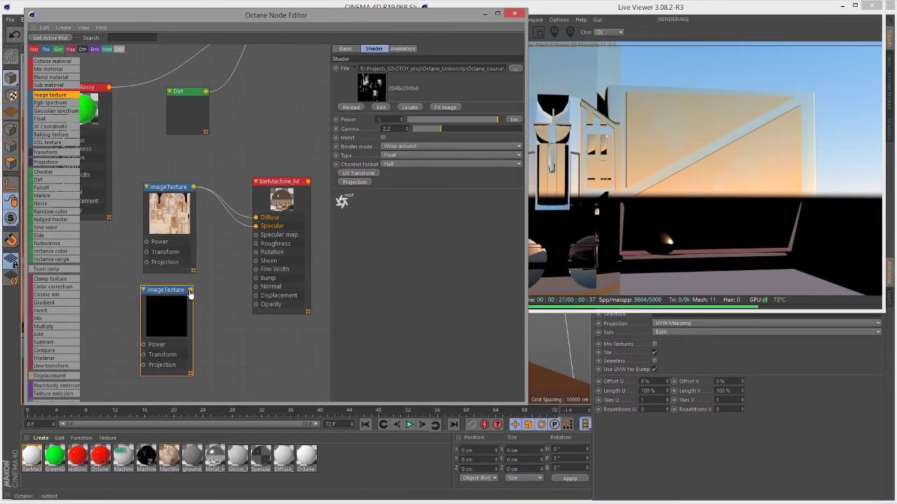
pyautogui.moveTo(257, 240); pyautogui.dragTo(257, 236)
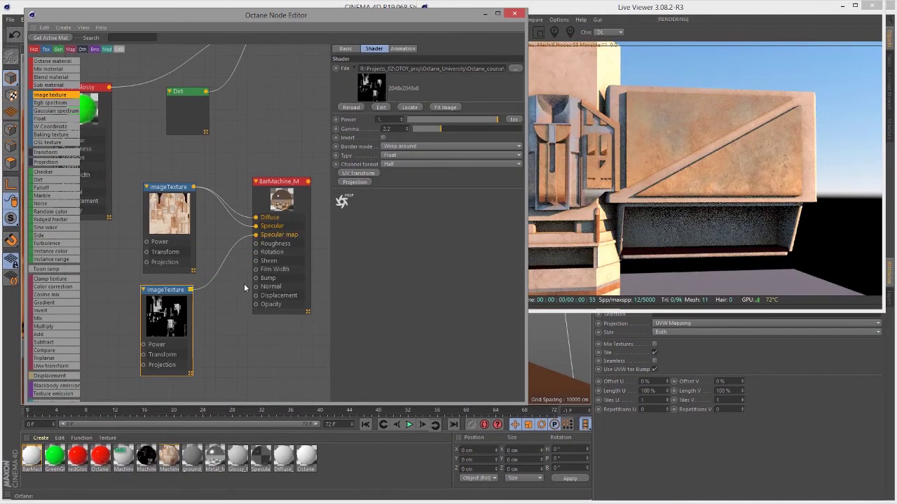
pyautogui.moveTo(400, 18); pyautogui.dragTo(311, 29)
pyautogui.moveTo(573, 171); pyautogui.dragTo(615, 177)
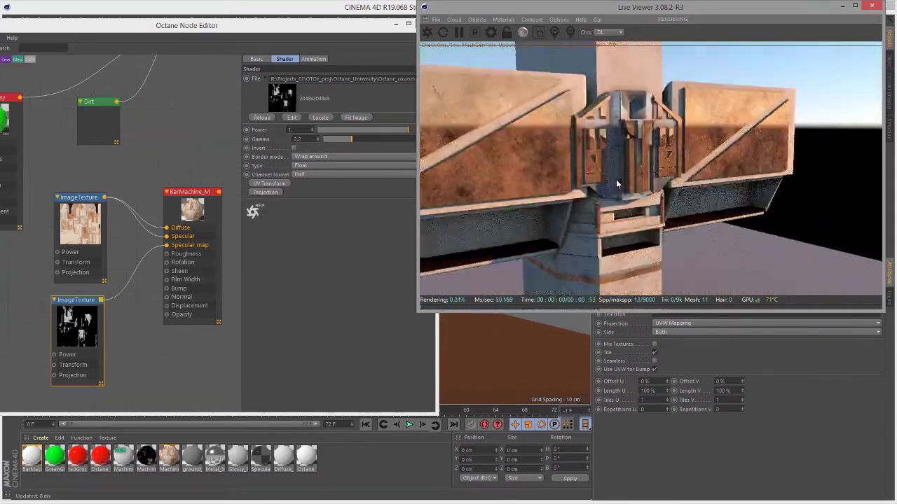
pyautogui.moveTo(625, 264); pyautogui.dragTo(571, 210)
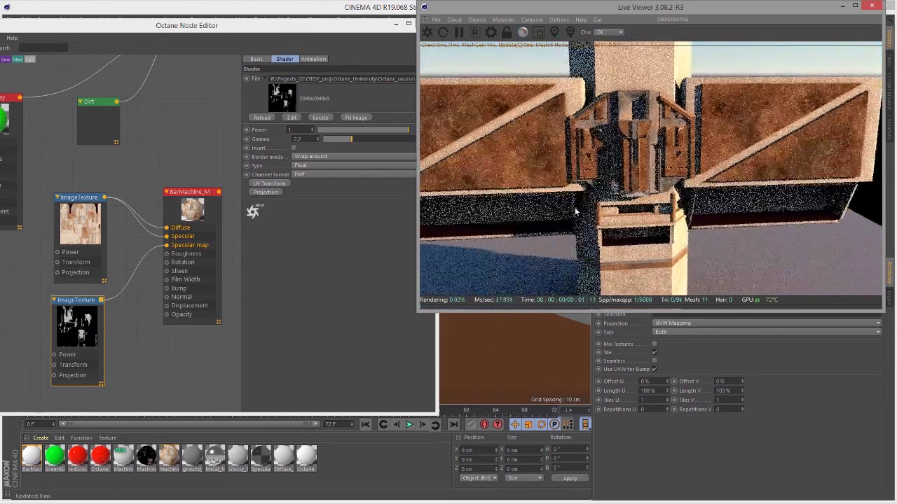
# Spread the BarMachine_Metal_Material, GreenGlossy and both Image texture nodes apart to make room for more texture nodes.
pyautogui.click(205, 129)
pyautogui.click(202, 187)
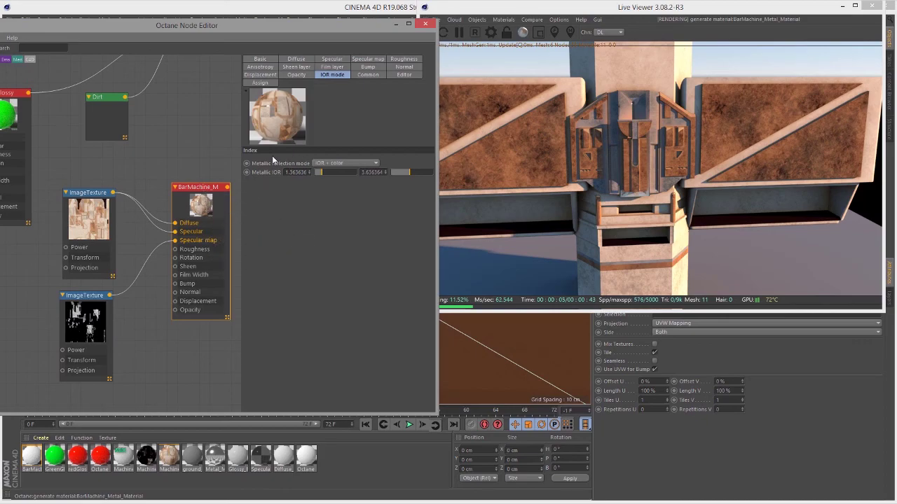
pyautogui.moveTo(235, 24); pyautogui.dragTo(339, 18)
pyautogui.scroll(-3, 249, 159)
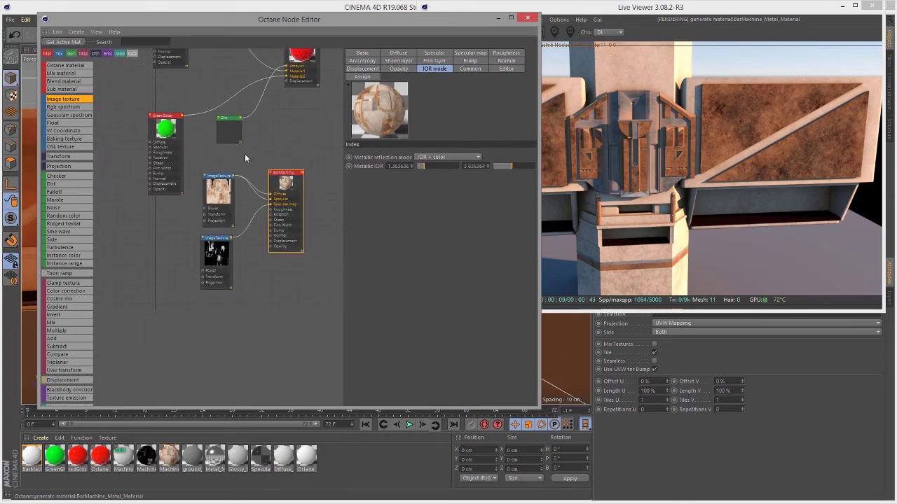
pyautogui.moveTo(281, 170); pyautogui.dragTo(309, 198)
pyautogui.moveTo(161, 117); pyautogui.dragTo(139, 67)
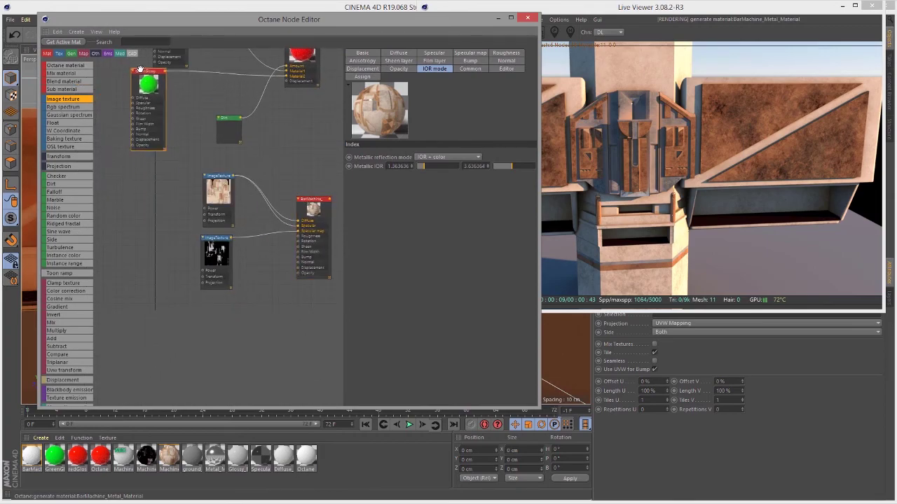
pyautogui.moveTo(213, 172); pyautogui.dragTo(187, 153)
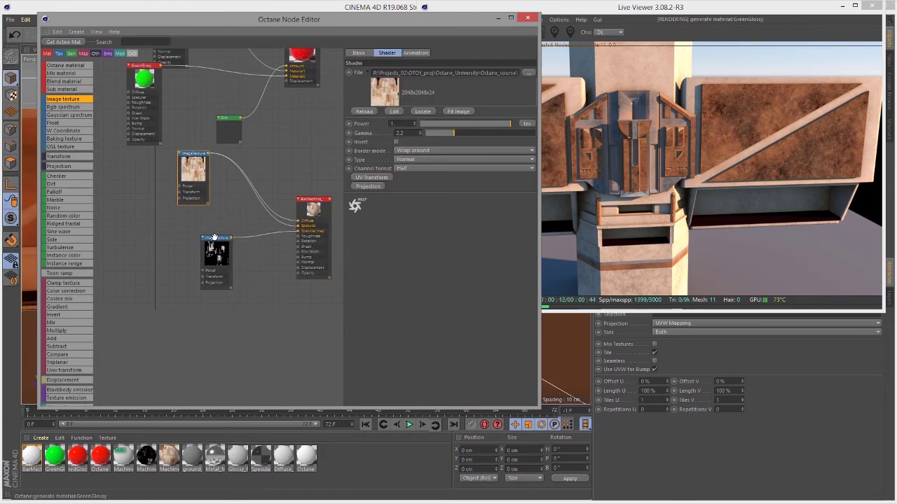
pyautogui.moveTo(215, 238); pyautogui.dragTo(187, 219)
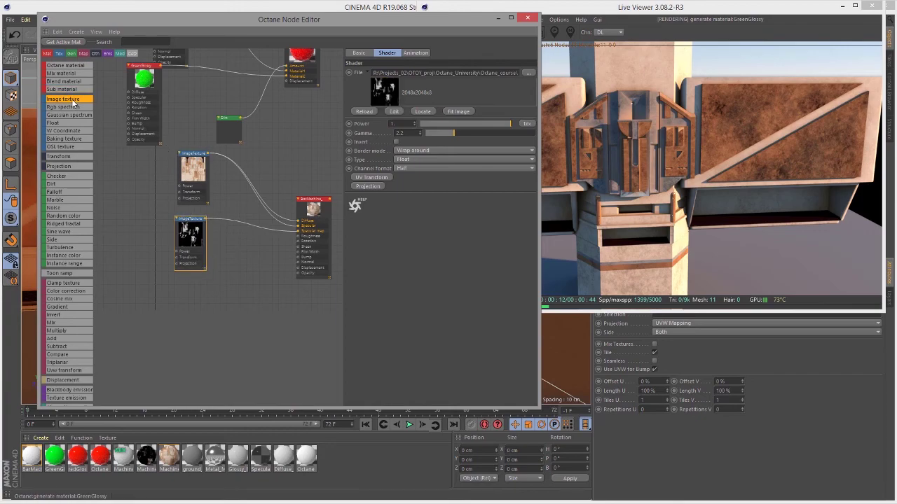
# Add a third Image texture node below the metallic map and set its type to Float.
pyautogui.moveTo(230, 260); pyautogui.dragTo(237, 263)
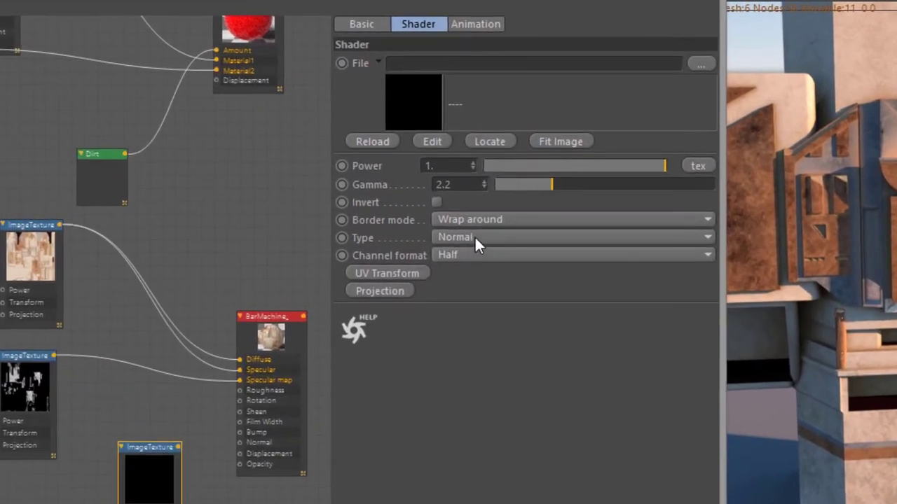
pyautogui.click(414, 159)
pyautogui.click(479, 276)
# Load bigBarMachine_1001_Roughness.png into the third Image texture node without copying it to the project location.
pyautogui.click(701, 63)
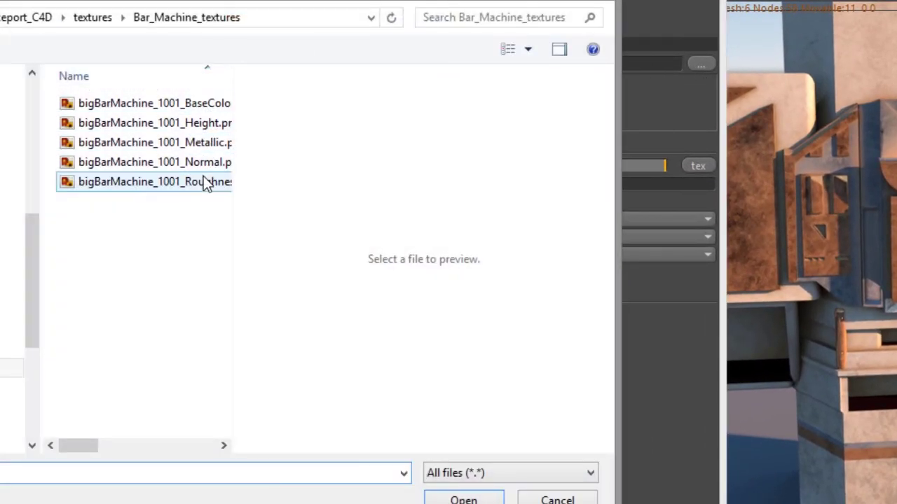
pyautogui.click(207, 183)
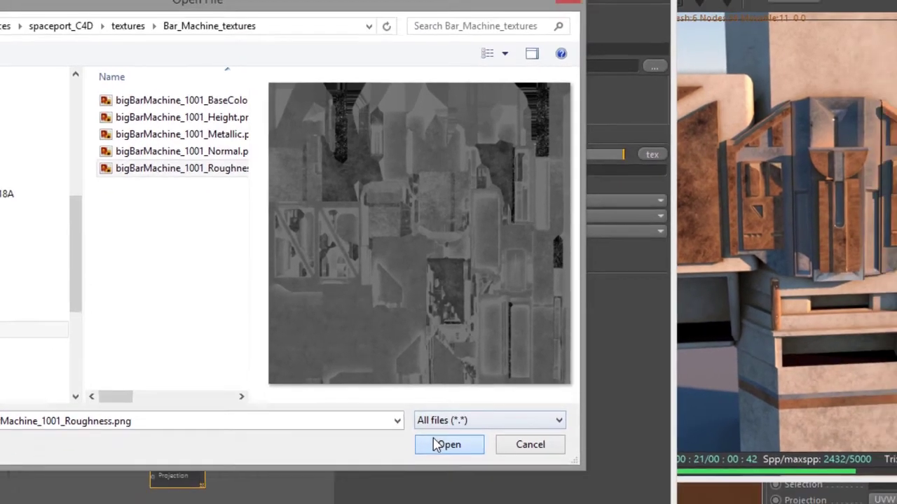
pyautogui.click(463, 499)
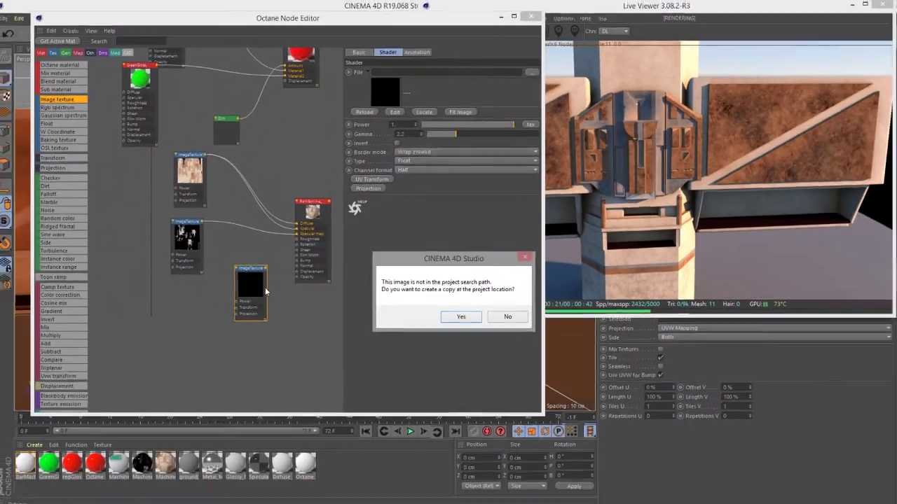
pyautogui.click(505, 312)
pyautogui.scroll(3, 277, 253)
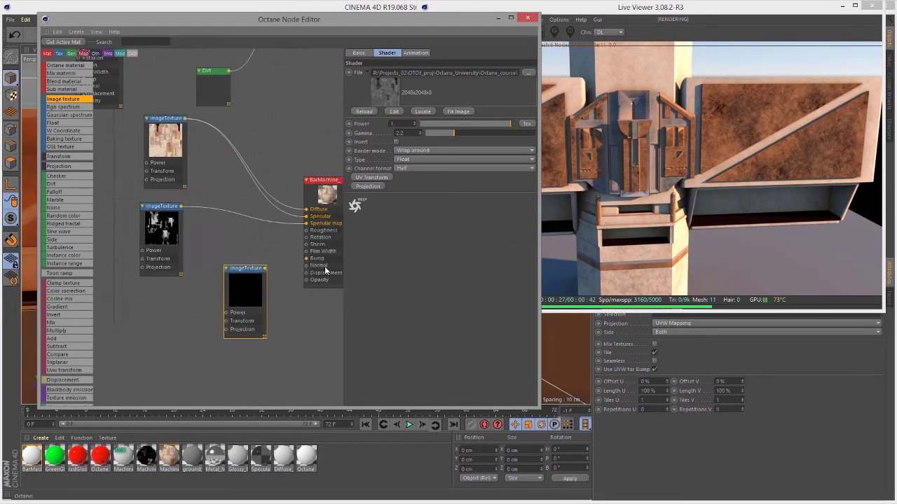
# Connect the roughness Image texture to the Roughness input of BarMachine_Metal_Material and shift that texture node clear of the material.
pyautogui.moveTo(245, 244); pyautogui.dragTo(197, 232, button='middle')
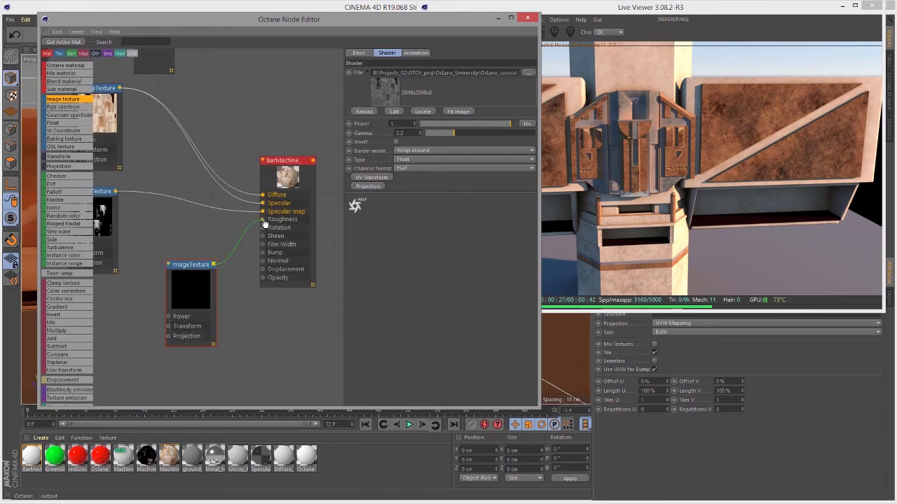
pyautogui.moveTo(264, 223); pyautogui.dragTo(263, 219)
pyautogui.click(615, 190)
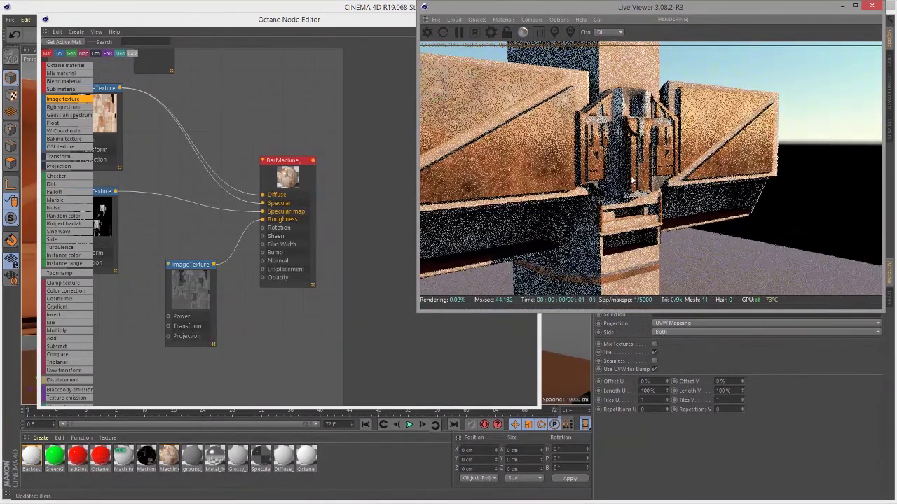
pyautogui.moveTo(188, 277); pyautogui.dragTo(171, 258)
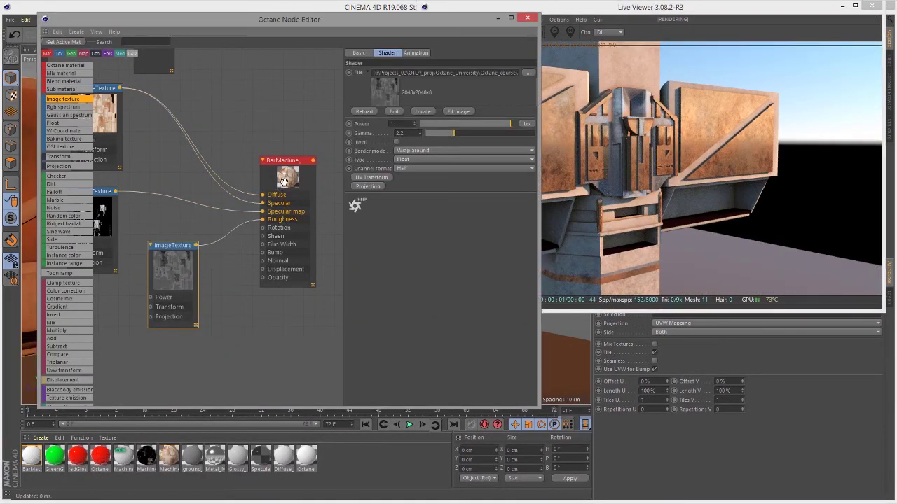
pyautogui.click(285, 160)
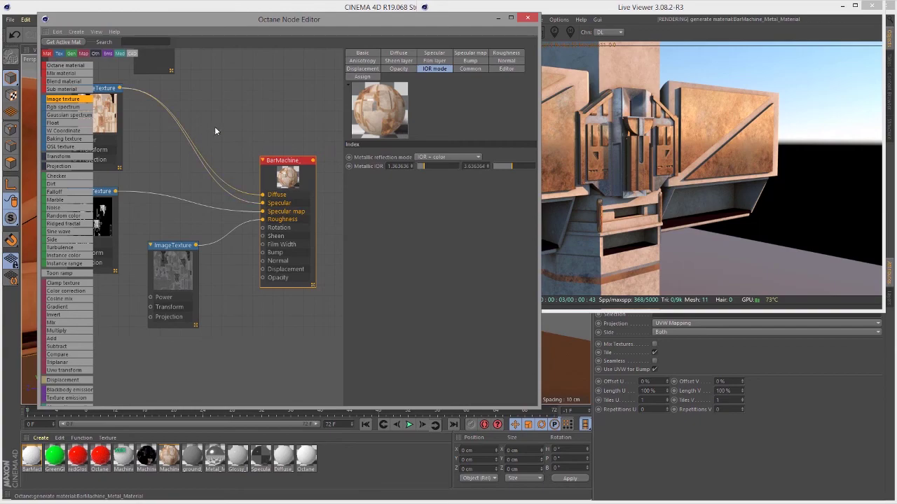
# Add a fourth Image texture node below the roughness map and load bigBarMachine_1001_Normal.png into it.
pyautogui.scroll(-3, 199, 127)
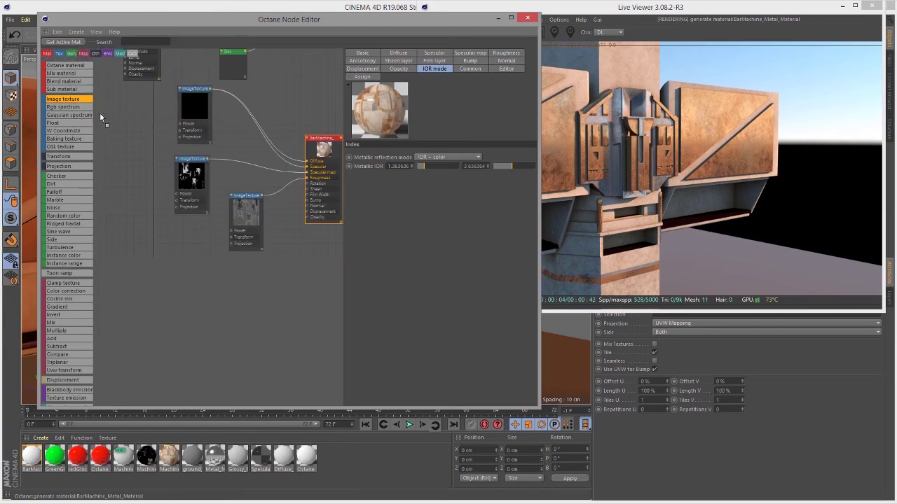
pyautogui.click(234, 269)
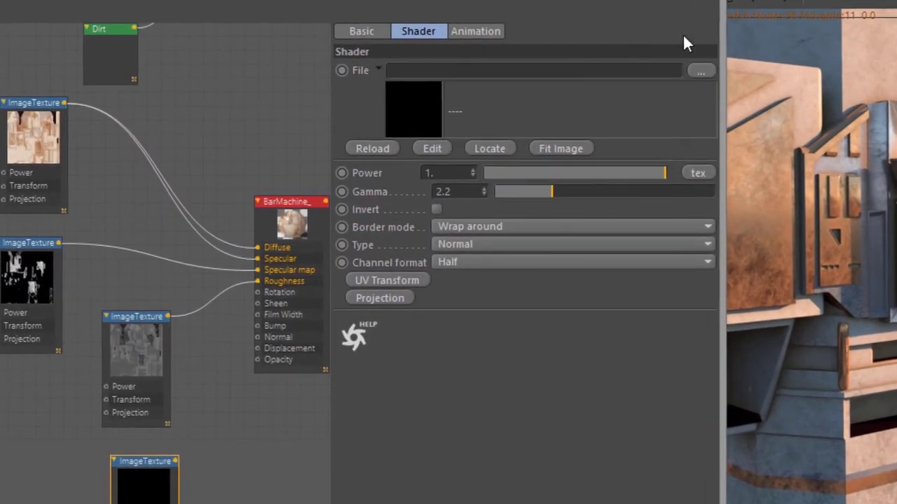
pyautogui.click(698, 73)
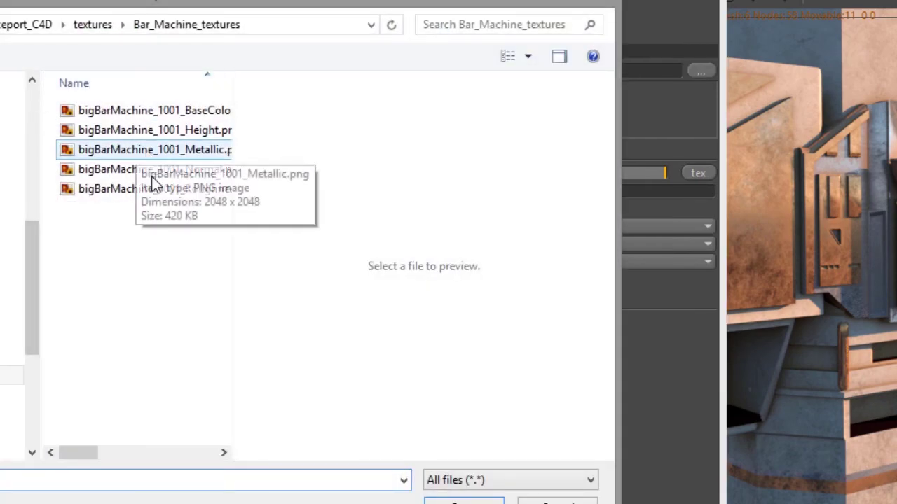
pyautogui.click(197, 174)
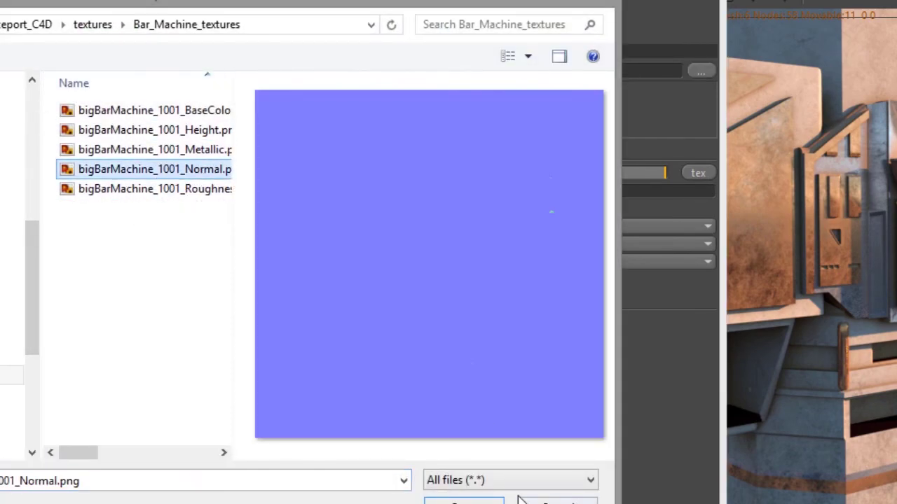
pyautogui.click(469, 501)
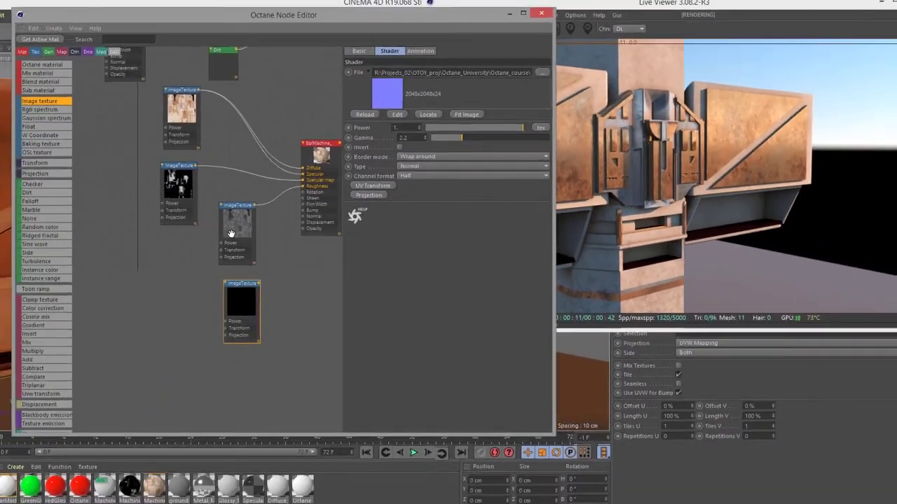
# Connect the normal map Image texture to the Normal input of BarMachine_Metal_Material and check the machine in the live render.
pyautogui.scroll(3, 252, 226)
pyautogui.moveTo(294, 246); pyautogui.dragTo(196, 233, button='middle')
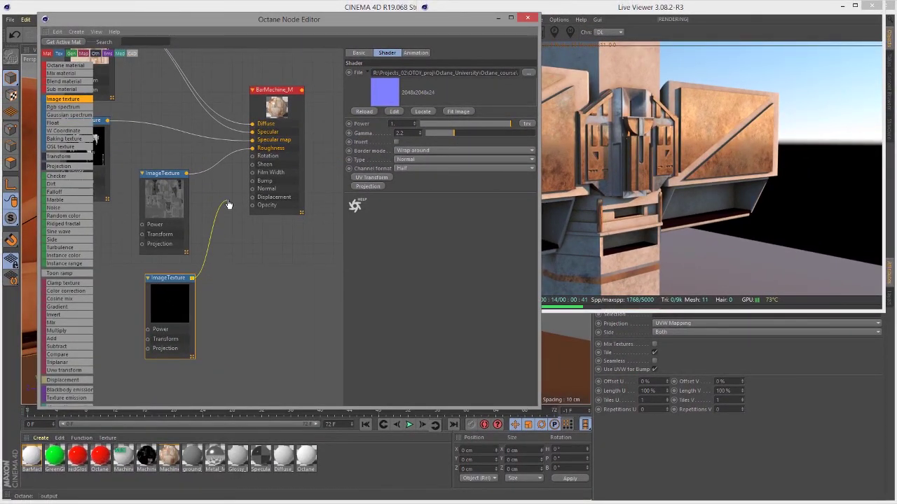
pyautogui.moveTo(255, 195); pyautogui.dragTo(253, 189)
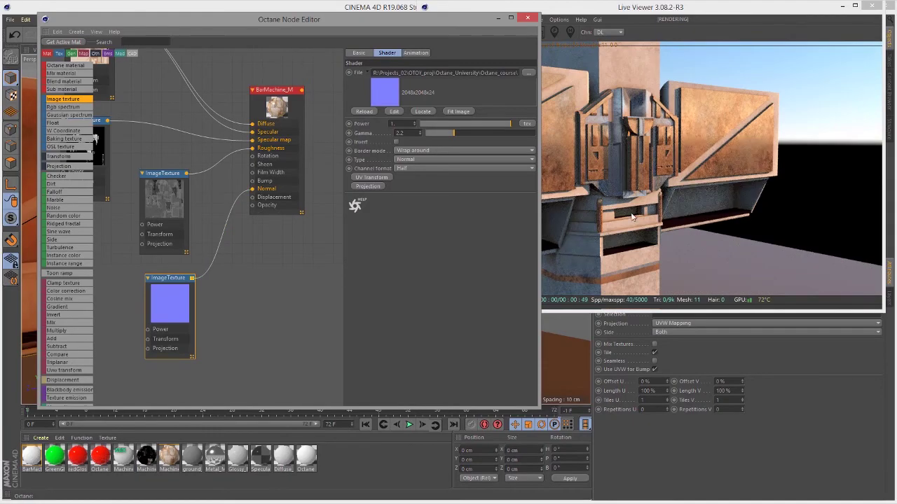
pyautogui.click(639, 216)
pyautogui.moveTo(626, 207); pyautogui.dragTo(638, 223)
pyautogui.moveTo(341, 25); pyautogui.dragTo(317, 18)
# Line up the normal, metallic, roughness and base color Image texture nodes in a column farther from BarMachine_Metal_Material.
pyautogui.scroll(-4, 241, 211)
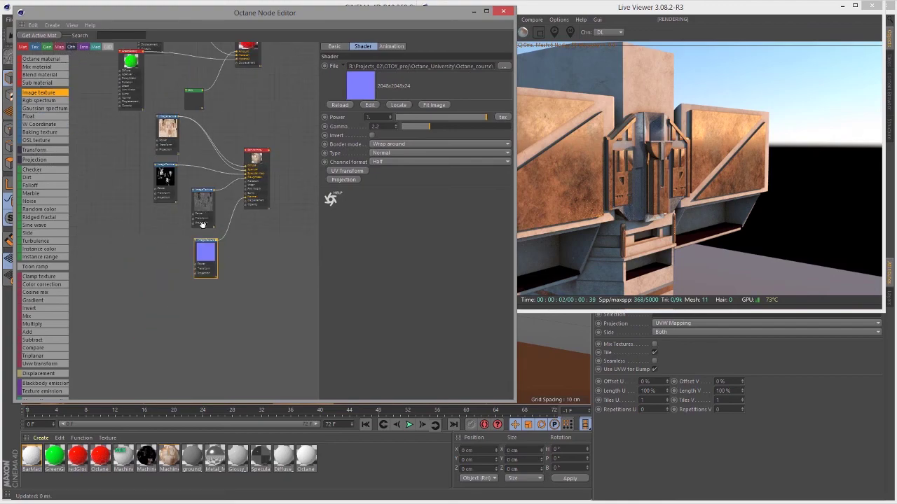
pyautogui.scroll(5, 266, 220)
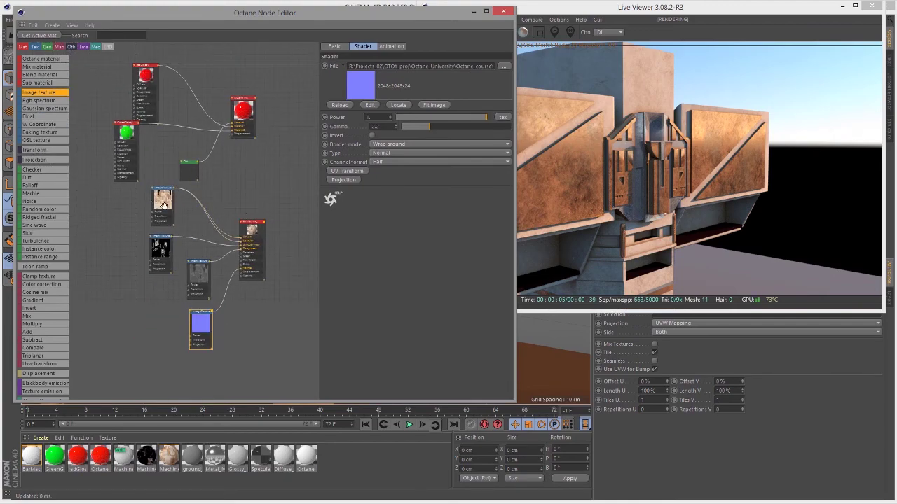
pyautogui.moveTo(209, 320); pyautogui.dragTo(140, 328)
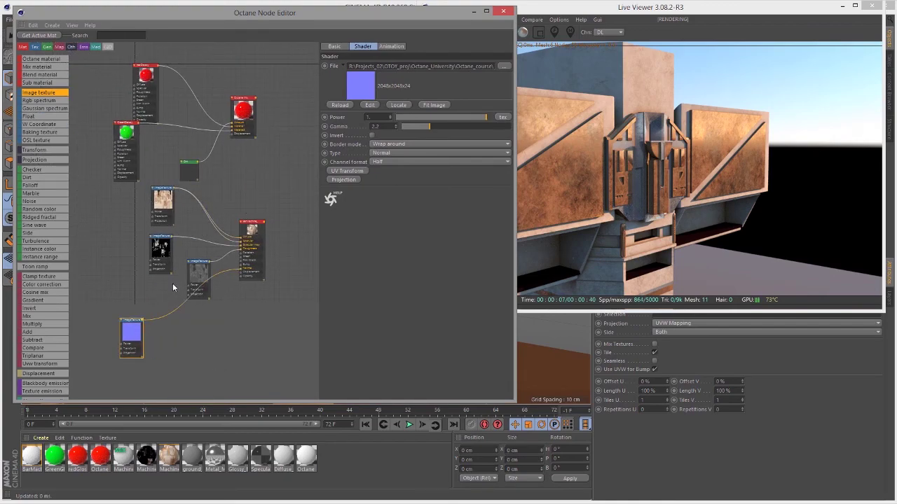
pyautogui.moveTo(159, 244); pyautogui.dragTo(119, 241)
pyautogui.moveTo(198, 266); pyautogui.dragTo(112, 275)
pyautogui.moveTo(152, 198); pyautogui.dragTo(105, 197)
pyautogui.moveTo(140, 210); pyautogui.dragTo(175, 315, button='middle')
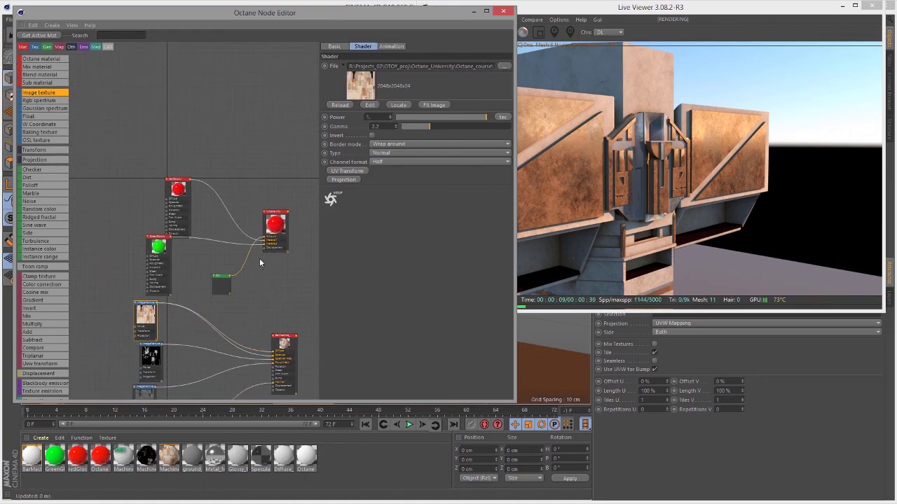
# Delete the GreenGlossy material and Dirt nodes feeding the Octane Mix Material, keeping redGlossy connected.
pyautogui.moveTo(263, 243); pyautogui.dragTo(272, 246)
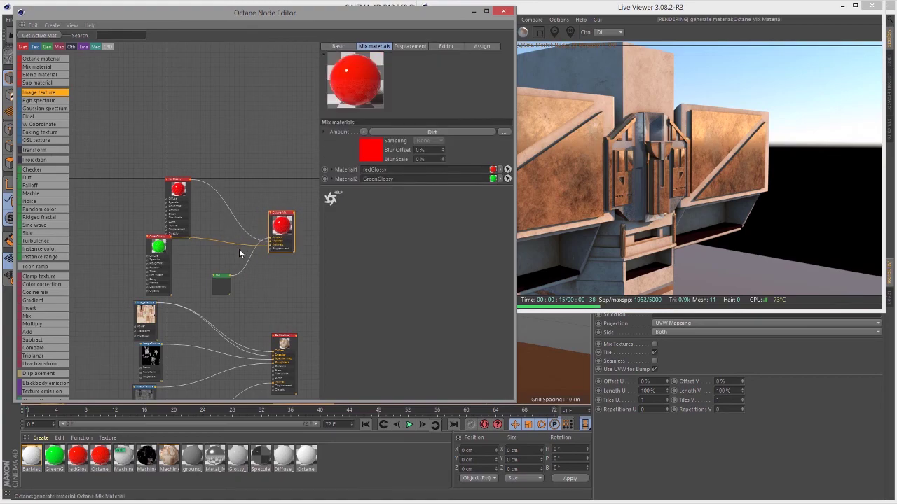
pyautogui.scroll(3, 266, 259)
pyautogui.moveTo(246, 243); pyautogui.dragTo(174, 263)
pyautogui.moveTo(267, 228); pyautogui.dragTo(116, 293)
pyautogui.moveTo(183, 292); pyautogui.dragTo(312, 295, button='middle')
pyautogui.moveTo(158, 228); pyautogui.dragTo(106, 175)
pyautogui.press('Delete')
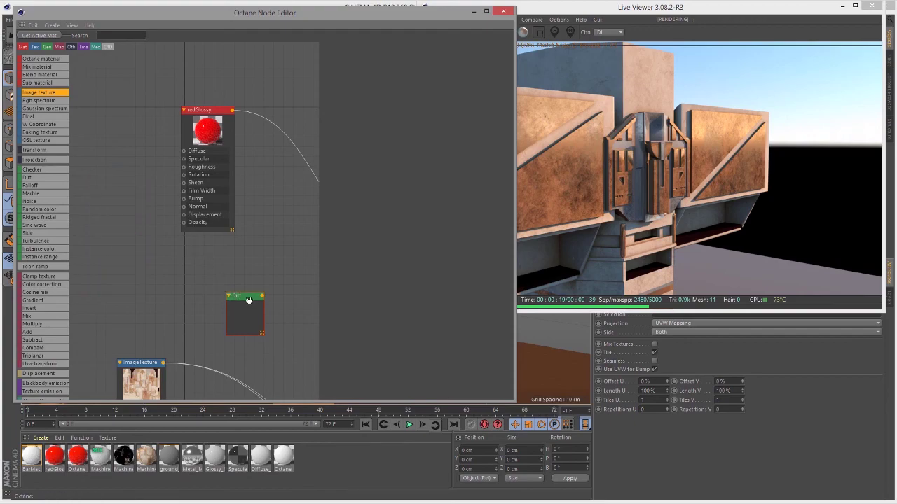
pyautogui.press('Delete')
# Rename the redGlossy material node to BarMachine_gloss.
pyautogui.moveTo(216, 113); pyautogui.dragTo(203, 194)
pyautogui.scroll(2, 229, 209)
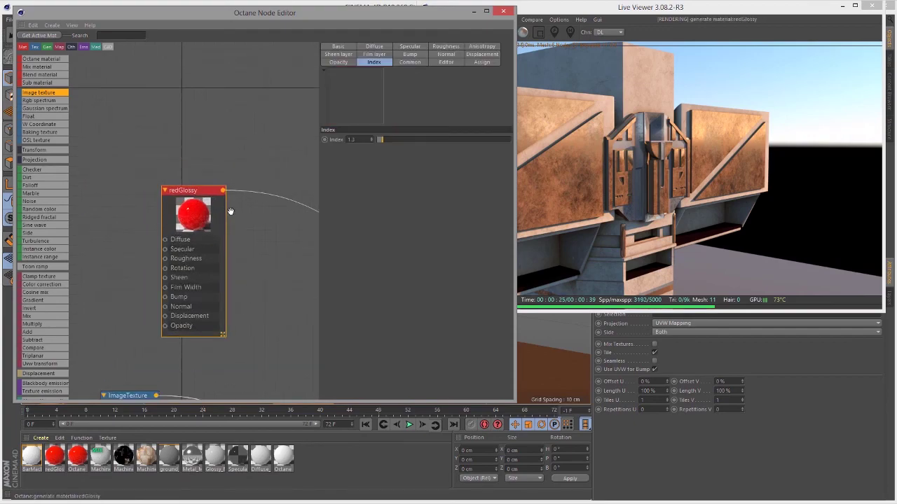
pyautogui.rightClick(189, 189)
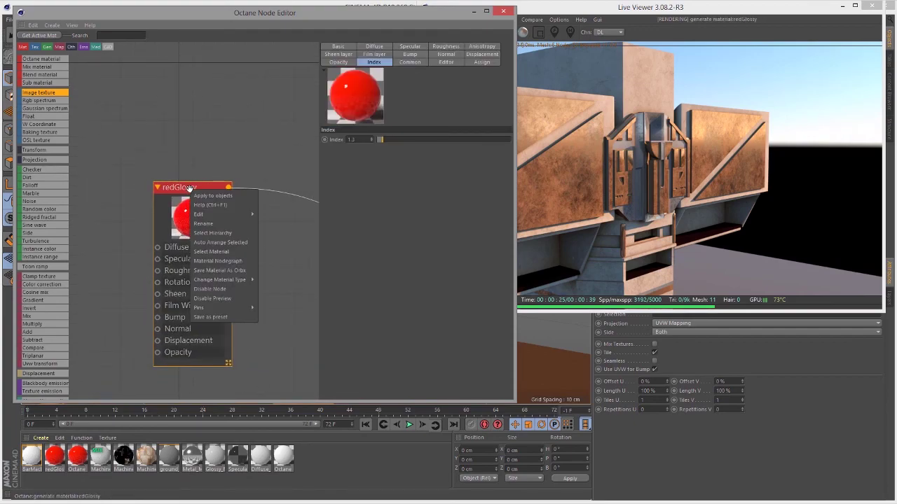
pyautogui.click(212, 224)
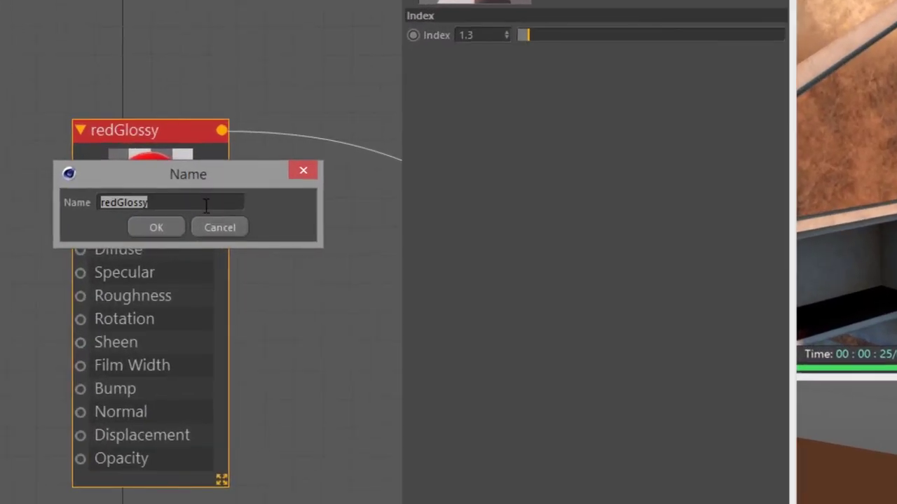
pyautogui.write('BarMachine_g')
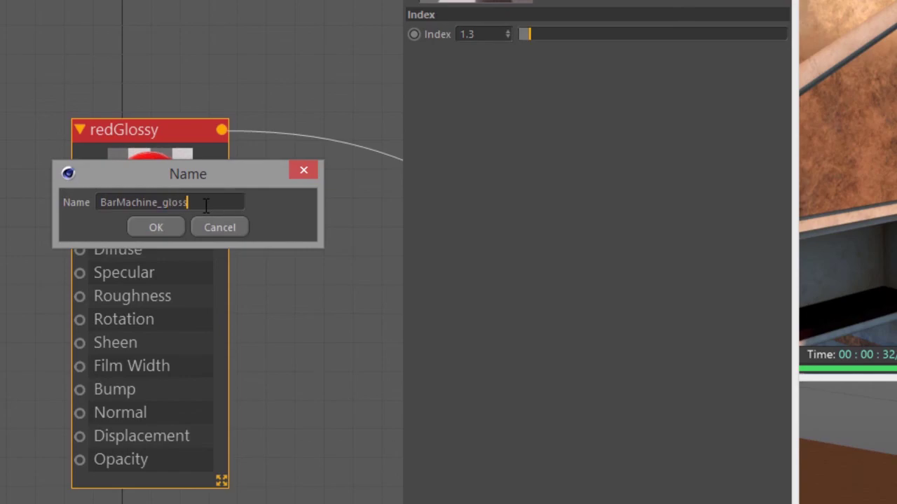
pyautogui.press('Return')
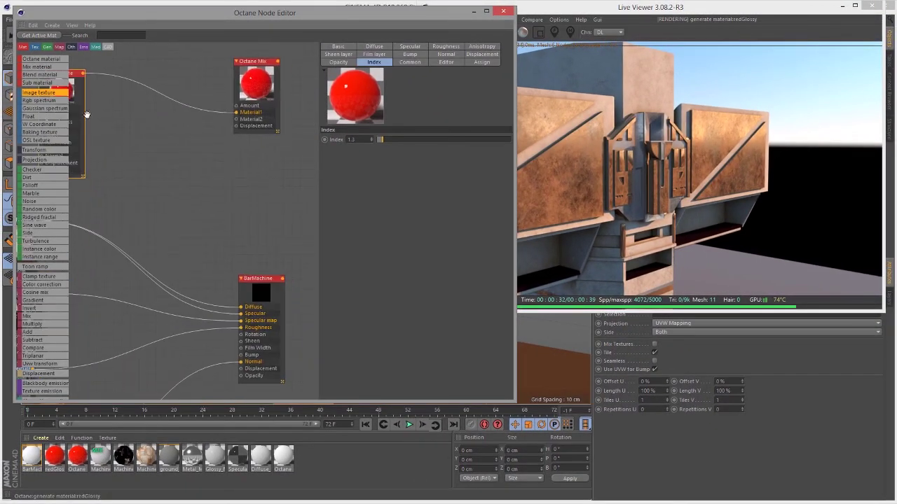
# Reposition the BarMachine_gloss node and the base color Image texture node so the texture sits beside the glossy material.
pyautogui.moveTo(148, 145); pyautogui.dragTo(207, 157)
pyautogui.moveTo(122, 87); pyautogui.dragTo(211, 124)
pyautogui.moveTo(119, 179); pyautogui.dragTo(156, 188)
pyautogui.scroll(2, 157, 188)
pyautogui.moveTo(98, 256); pyautogui.dragTo(106, 185)
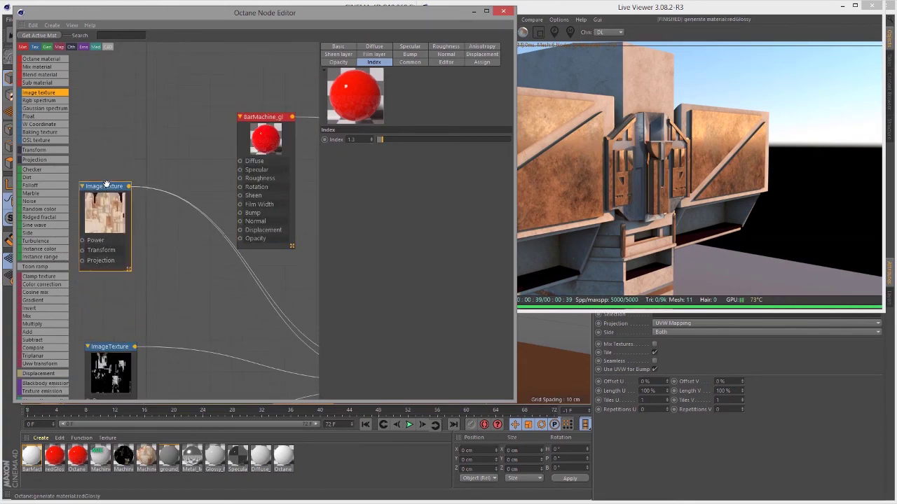
# Connect the base color Image texture to the Diffuse input of the BarMachine_gloss material.
pyautogui.scroll(4, 147, 197)
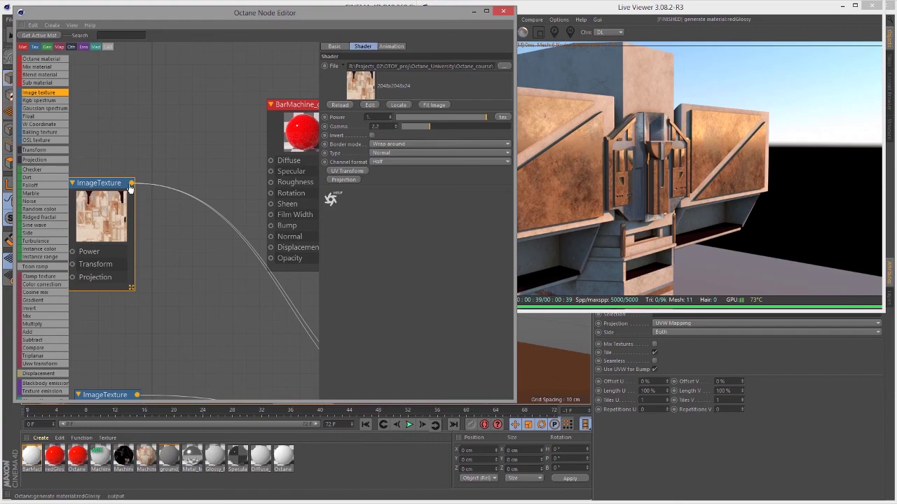
pyautogui.moveTo(265, 174); pyautogui.dragTo(272, 162)
pyautogui.scroll(-2, 209, 209)
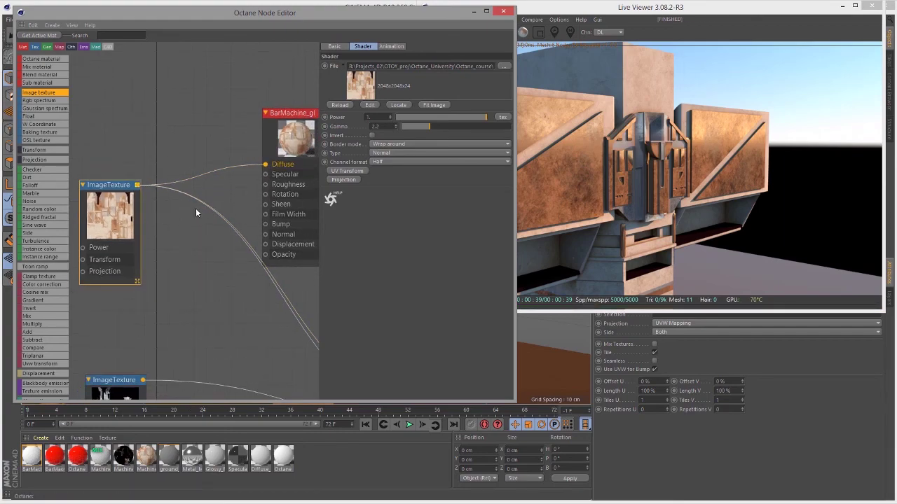
pyautogui.moveTo(180, 250); pyautogui.dragTo(180, 216, button='middle')
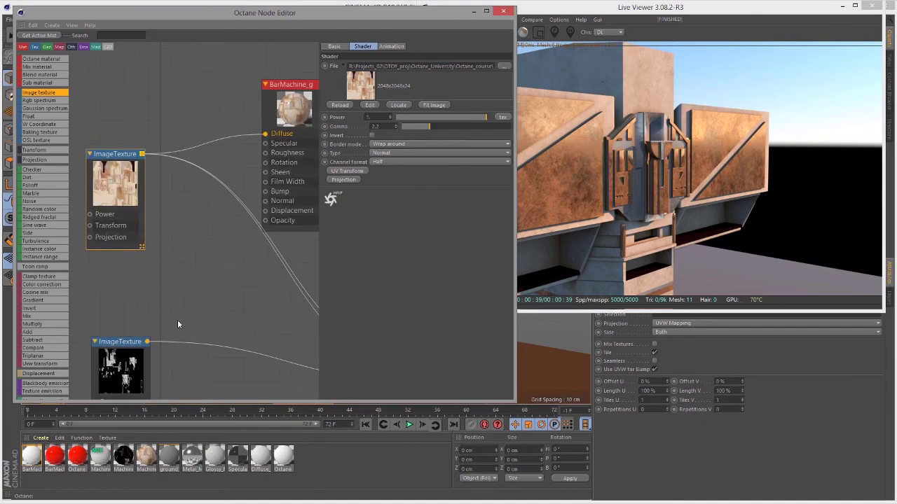
# Connect the roughness Image texture to the Roughness input of BarMachine_gloss and move its node out beyond the other textures.
pyautogui.scroll(-2, 110, 288)
pyautogui.scroll(-1, 162, 264)
pyautogui.moveTo(137, 354); pyautogui.dragTo(142, 246)
pyautogui.scroll(3, 155, 244)
pyautogui.moveTo(224, 294); pyautogui.dragTo(178, 310, button='middle')
pyautogui.moveTo(158, 272); pyautogui.dragTo(171, 260, button='middle')
pyautogui.moveTo(144, 254); pyautogui.dragTo(259, 124)
pyautogui.scroll(-3, 143, 220)
pyautogui.scroll(-3, 142, 220)
pyautogui.moveTo(143, 220); pyautogui.dragTo(185, 226, button='middle')
pyautogui.moveTo(196, 233); pyautogui.dragTo(131, 229)
# Move the normal map node up between the base color and metallic textures and connect it to the Normal input of BarMachine_gloss.
pyautogui.click(202, 300)
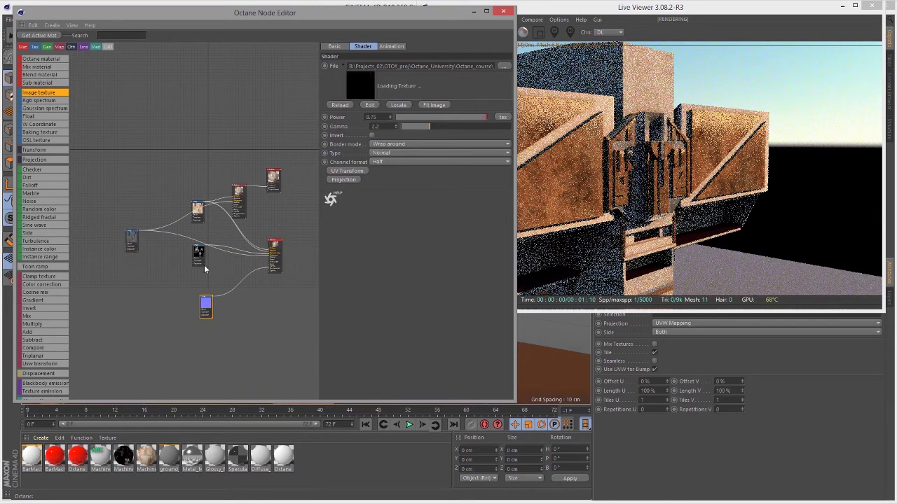
pyautogui.click(212, 282)
pyautogui.scroll(5, 205, 297)
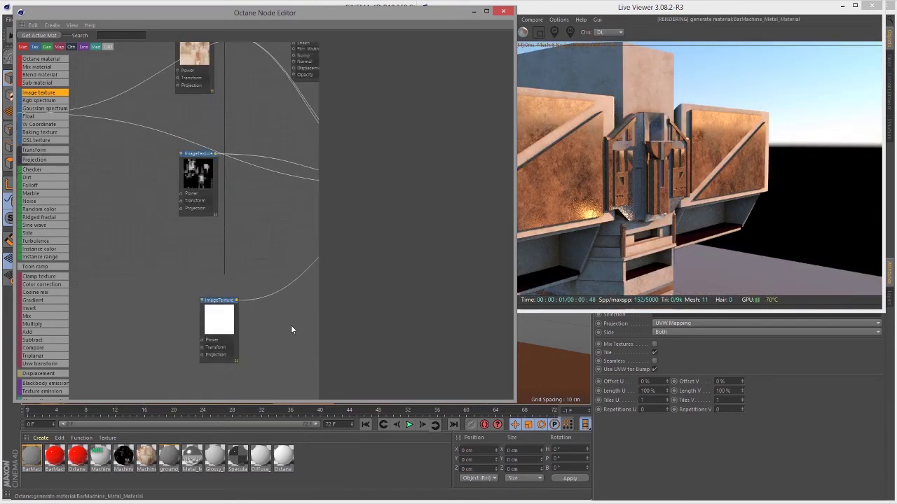
pyautogui.moveTo(223, 306); pyautogui.dragTo(228, 76)
pyautogui.scroll(-2, 166, 244)
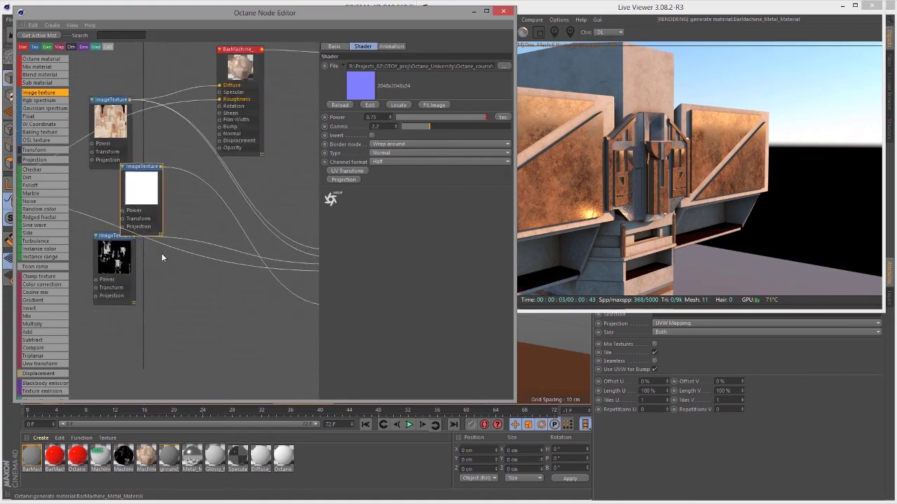
pyautogui.scroll(4, 161, 252)
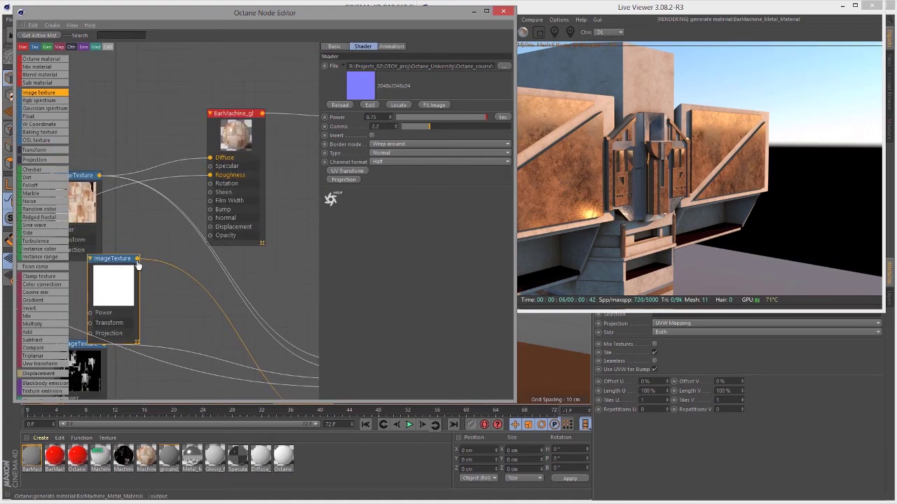
pyautogui.moveTo(214, 221); pyautogui.dragTo(211, 219)
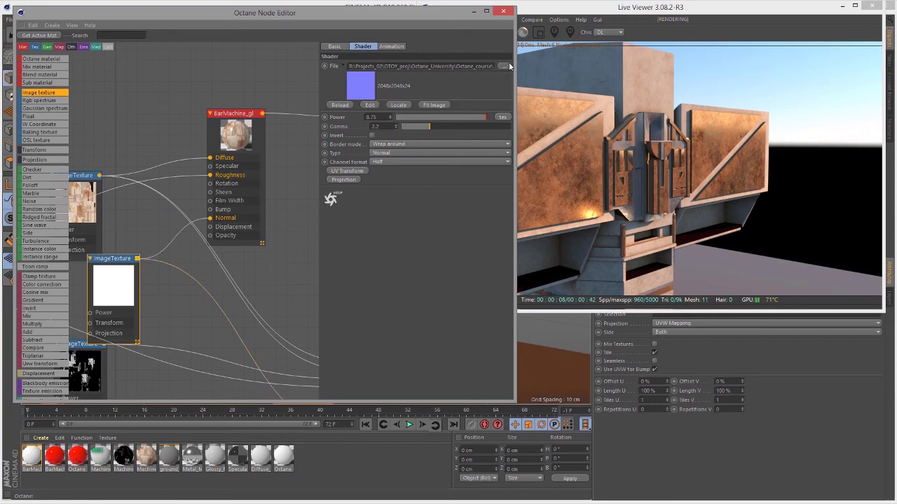
# Set the Power of the normal map Image texture to 1.
pyautogui.scroll(3, 166, 257)
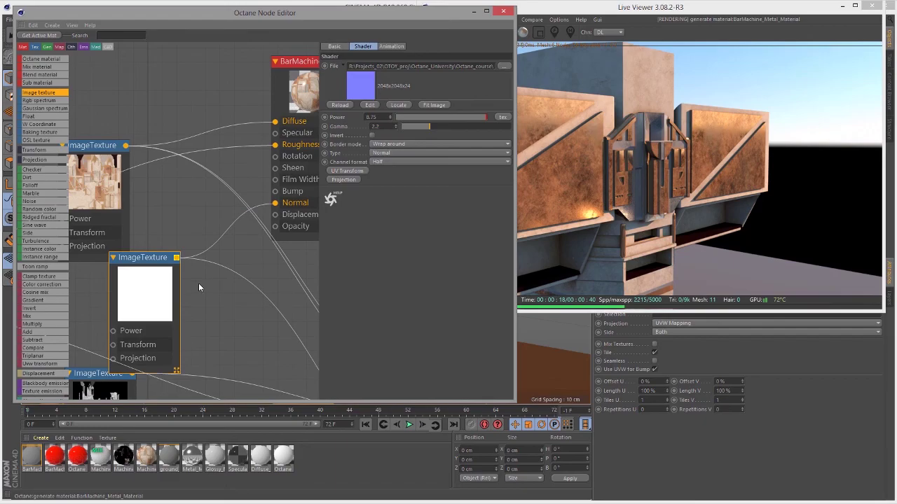
pyautogui.moveTo(203, 282); pyautogui.dragTo(186, 295, button='middle')
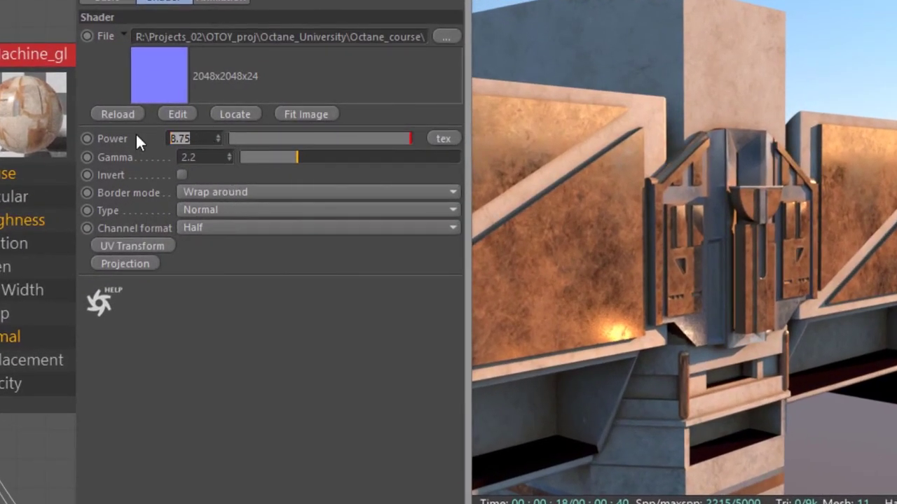
pyautogui.write('1')
pyautogui.press('Return')
pyautogui.scroll(-2, 38, 371)
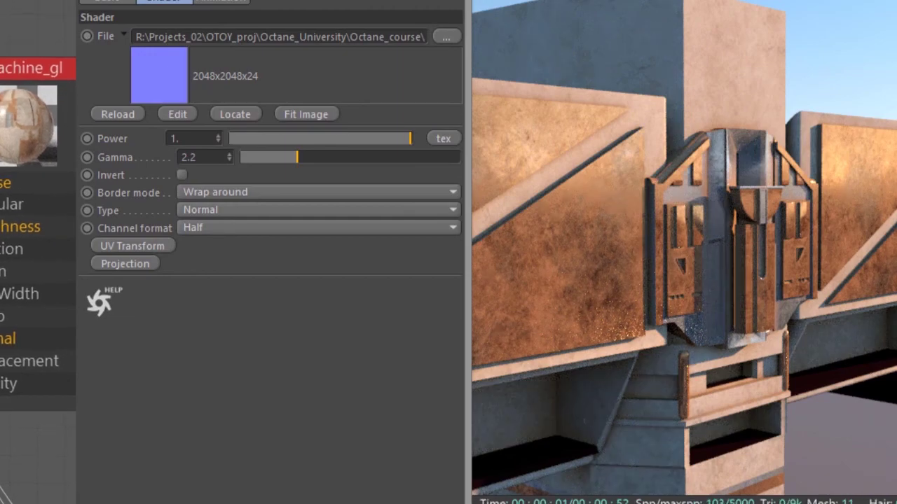
pyautogui.moveTo(70, 281); pyautogui.dragTo(22, 283, button='middle')
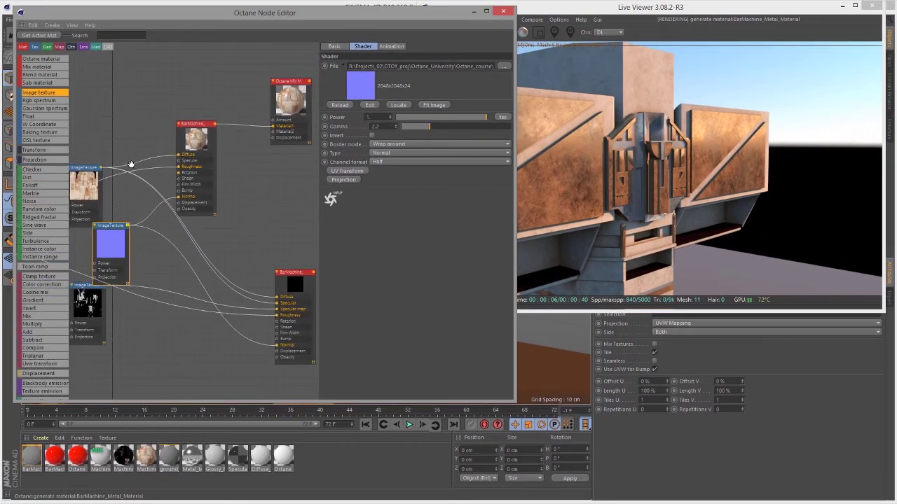
# Move the glossy material node closer to the Octane Mix Material and turn on Animate Preview for BarMachine_glossy_mat.
pyautogui.moveTo(131, 164); pyautogui.dragTo(111, 163, button='middle')
pyautogui.moveTo(194, 128); pyautogui.dragTo(217, 130)
pyautogui.scroll(2, 222, 152)
pyautogui.moveTo(249, 175); pyautogui.dragTo(225, 191, button='middle')
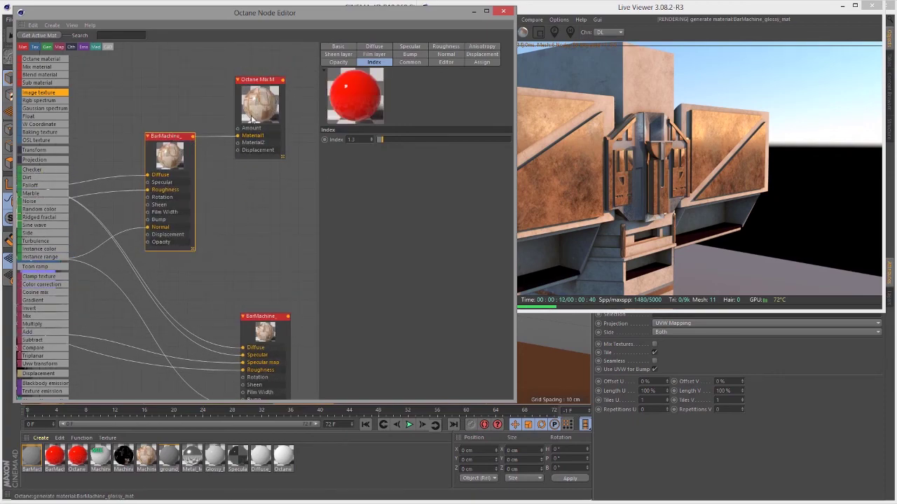
pyautogui.click(452, 61)
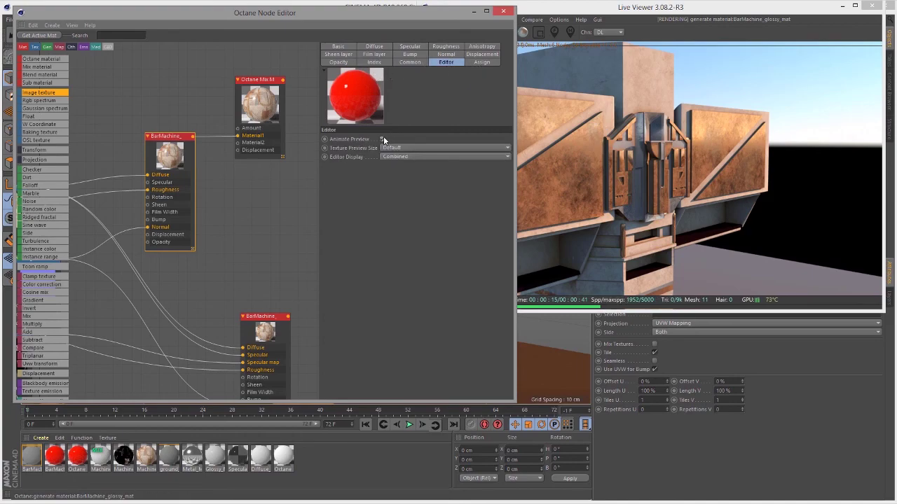
pyautogui.moveTo(259, 88); pyautogui.dragTo(263, 93)
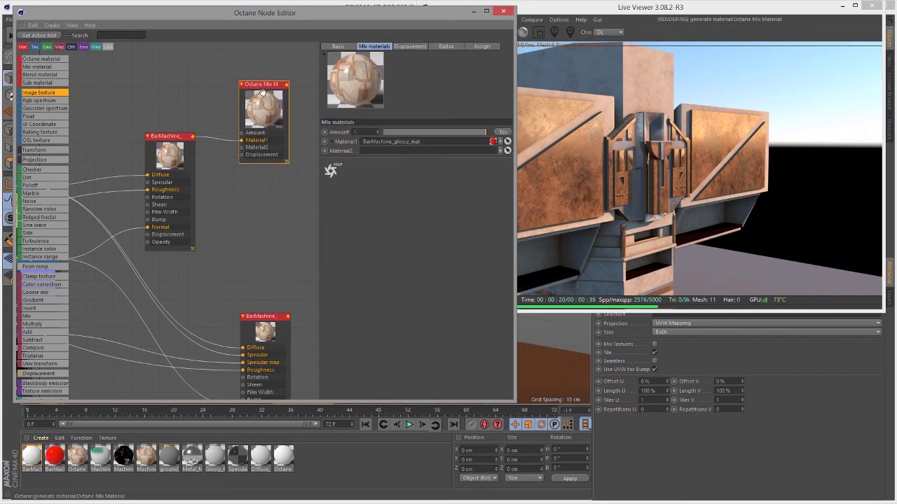
# Stack the BarMachine_Metal_Material node beneath the glossy material node and place the Octane Mix Material node beside the pair.
pyautogui.click(160, 134)
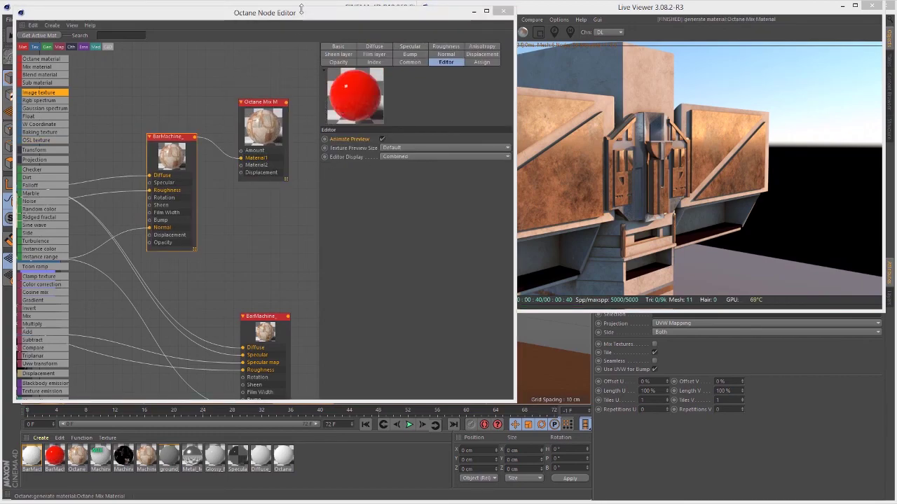
pyautogui.click(335, 46)
pyautogui.moveTo(230, 184); pyautogui.dragTo(265, 203, button='middle')
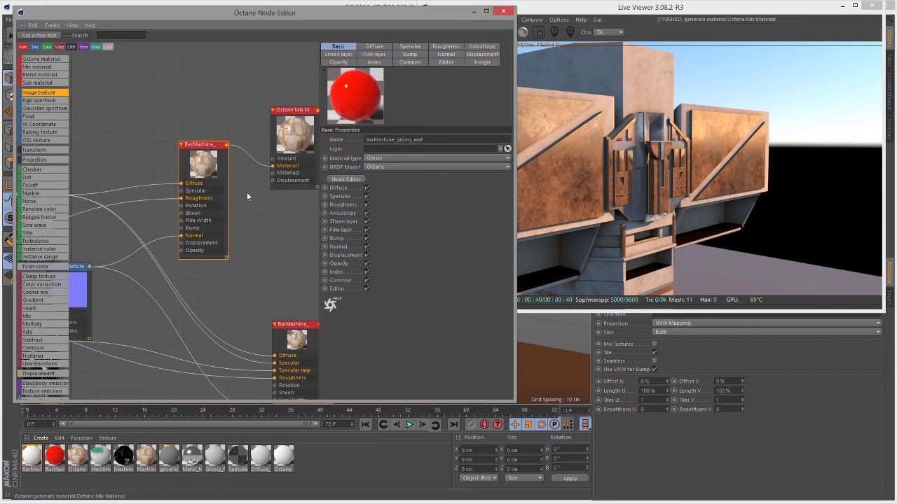
pyautogui.scroll(4, 204, 161)
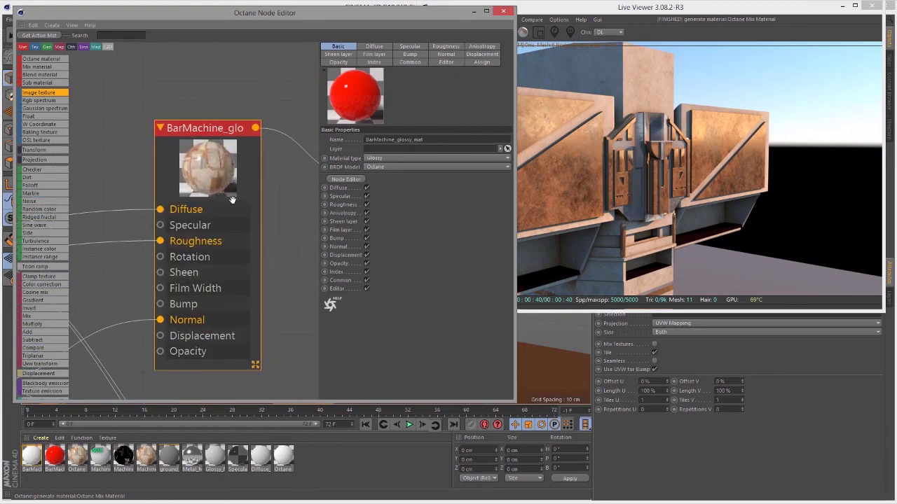
pyautogui.scroll(-4, 230, 198)
pyautogui.moveTo(251, 207); pyautogui.dragTo(176, 176, button='middle')
pyautogui.scroll(-1, 176, 176)
pyautogui.moveTo(262, 354); pyautogui.dragTo(142, 288)
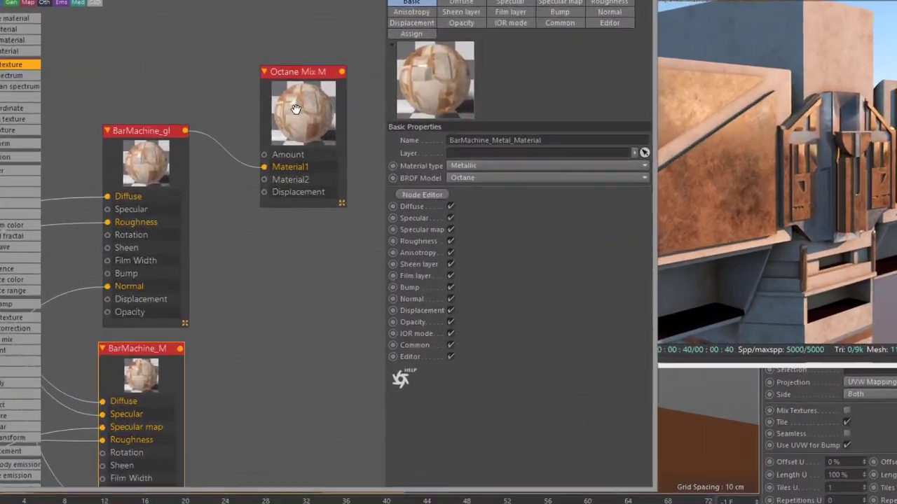
pyautogui.moveTo(300, 95); pyautogui.dragTo(234, 321)
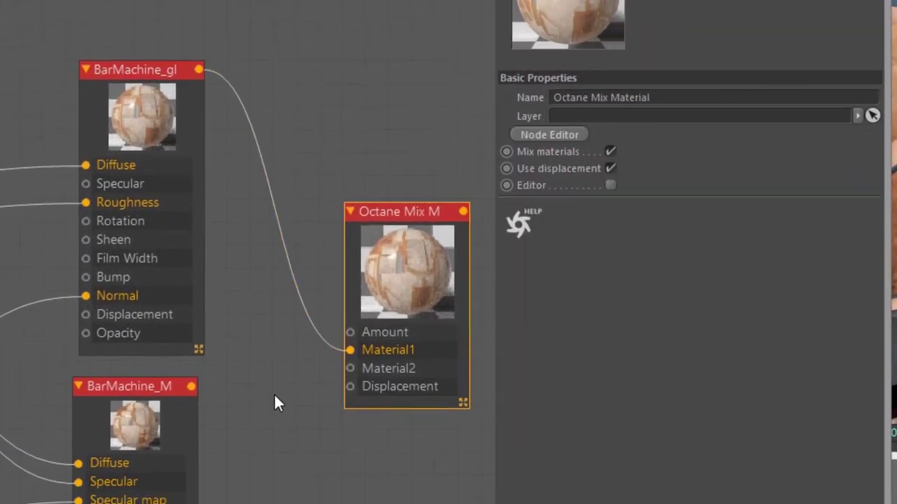
# Connect BarMachine_Metal_Material to the Material2 input of the Octane Mix Material.
pyautogui.moveTo(274, 394); pyautogui.dragTo(269, 352, button='middle')
pyautogui.moveTo(186, 343); pyautogui.dragTo(345, 327)
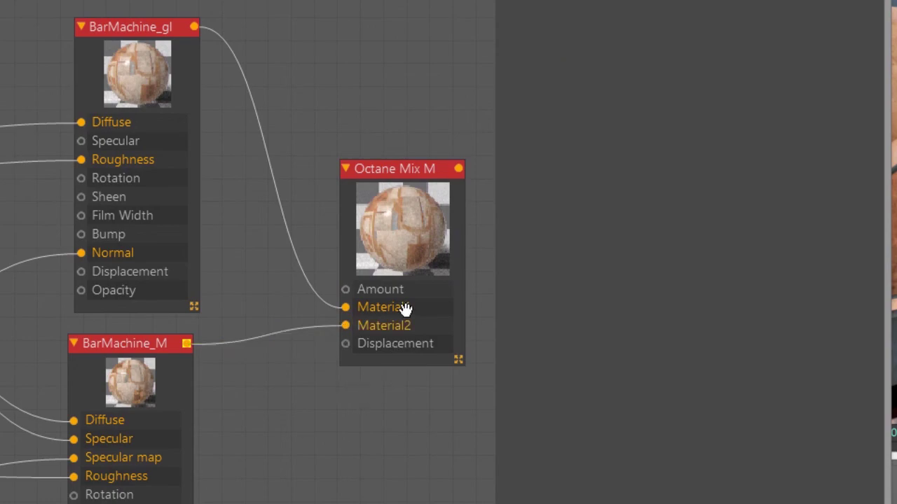
pyautogui.click(395, 181)
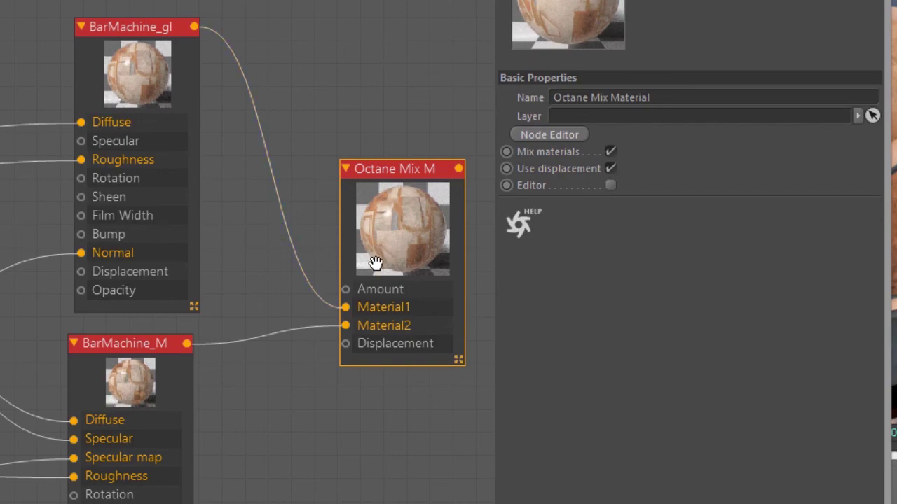
# Apply the Octane Mix Material to the big_bar_machine object and bring the Live Viewer up beside the node editor.
pyautogui.moveTo(392, 402); pyautogui.dragTo(332, 391, button='middle')
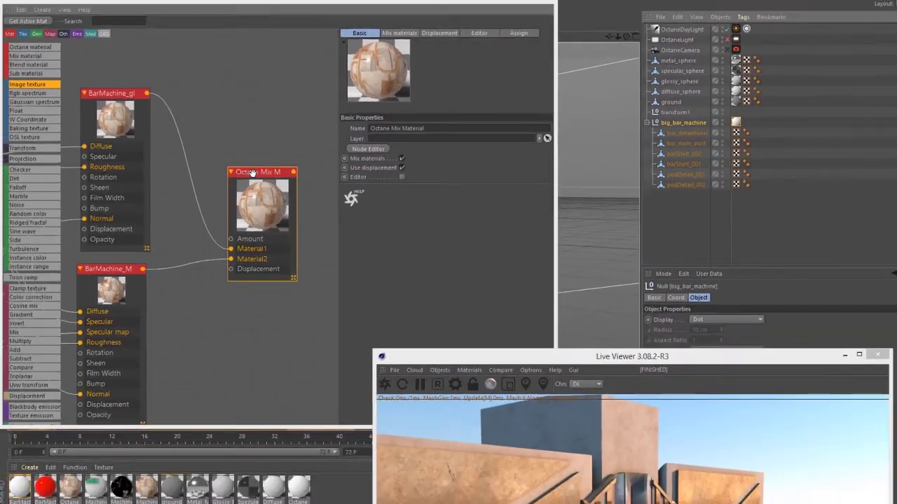
pyautogui.rightClick(342, 177)
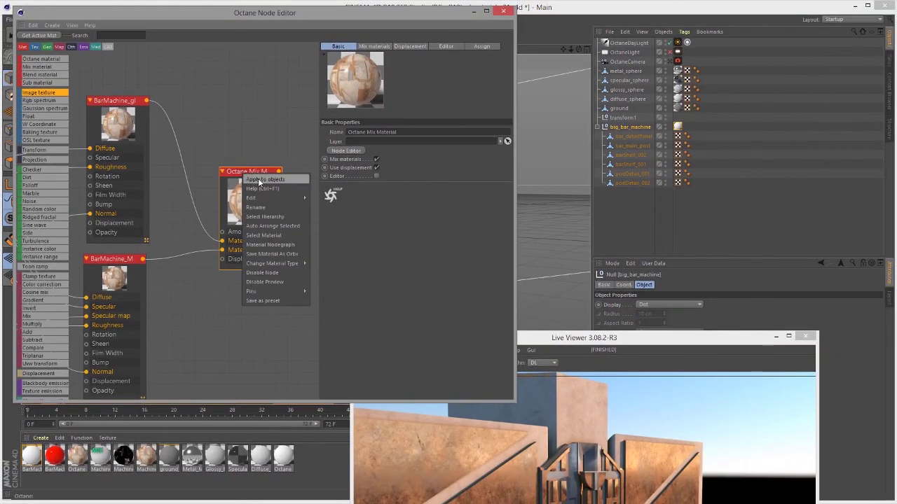
pyautogui.click(266, 180)
pyautogui.moveTo(583, 336); pyautogui.dragTo(598, 97)
pyautogui.moveTo(306, 235); pyautogui.dragTo(262, 226, button='middle')
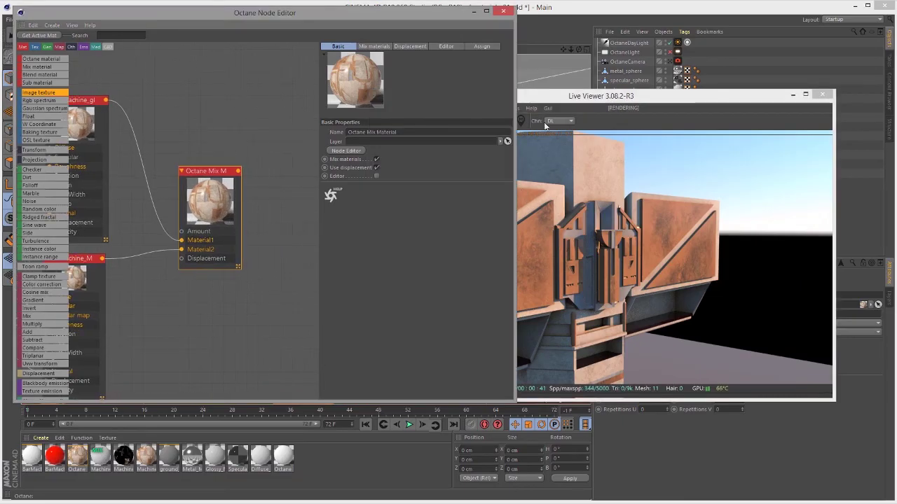
pyautogui.moveTo(594, 99); pyautogui.dragTo(645, 52)
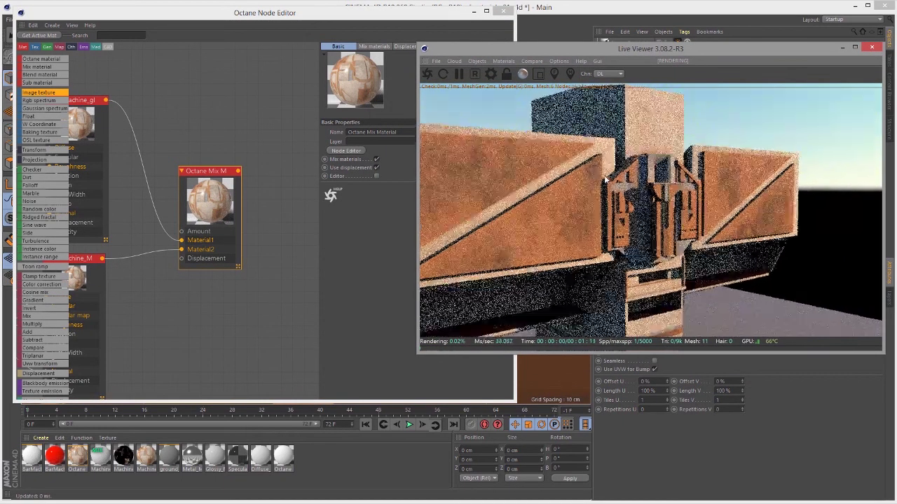
pyautogui.moveTo(615, 170); pyautogui.dragTo(563, 165)
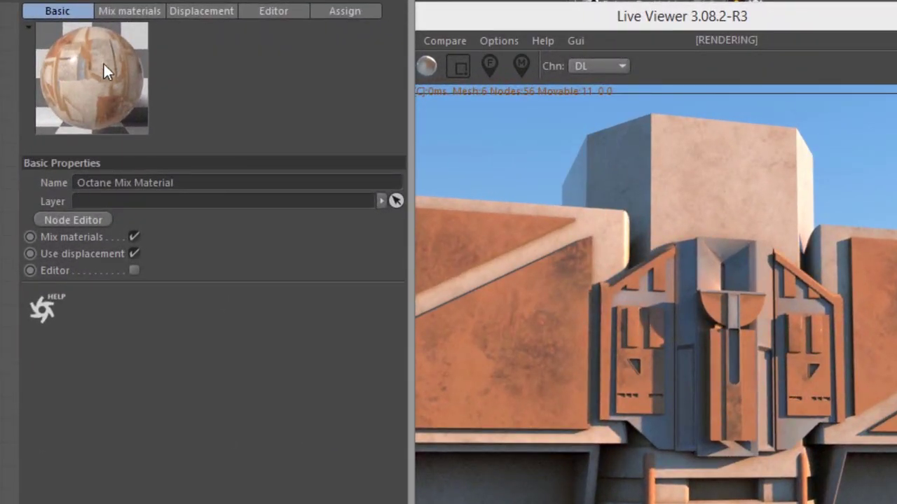
# Try the Mix Material's Amount at 0 and at 1 to compare the metallic and glossy looks in the render.
pyautogui.click(115, 14)
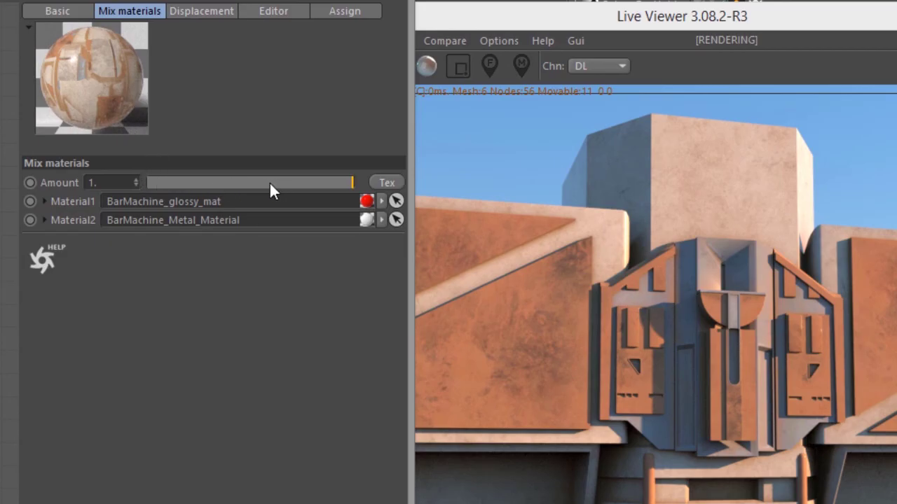
pyautogui.moveTo(271, 185); pyautogui.dragTo(246, 180)
pyautogui.moveTo(546, 351); pyautogui.dragTo(628, 369)
pyautogui.moveTo(169, 178); pyautogui.dragTo(105, 178)
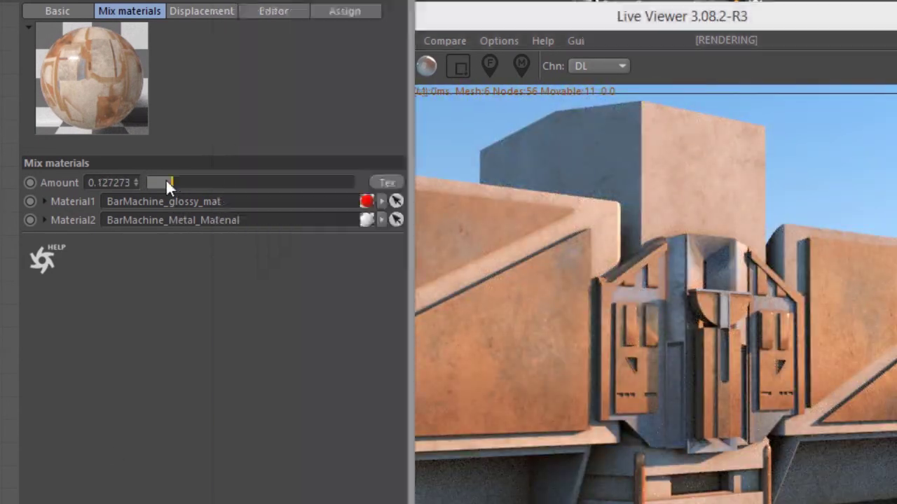
pyautogui.click(511, 317)
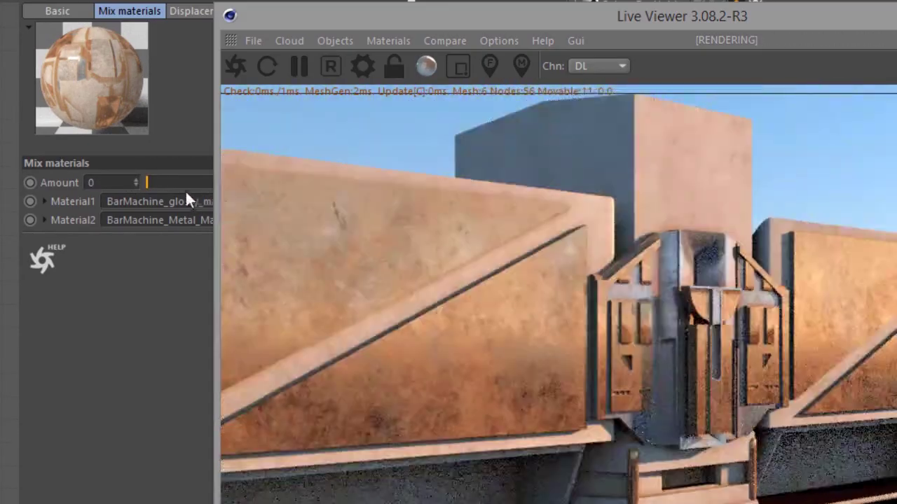
pyautogui.moveTo(185, 183); pyautogui.dragTo(382, 183)
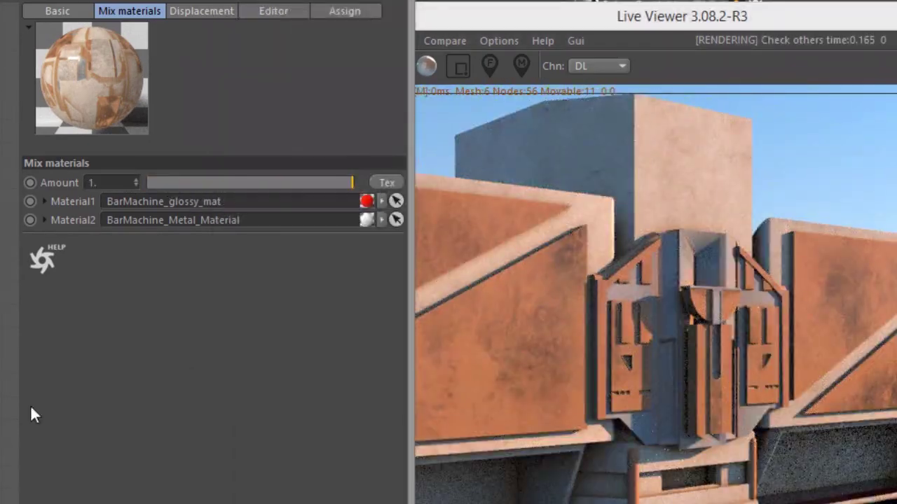
# Set the Index of BarMachine_glossy_mat to about 2.38 and inspect its reflections from another angle.
pyautogui.click(164, 201)
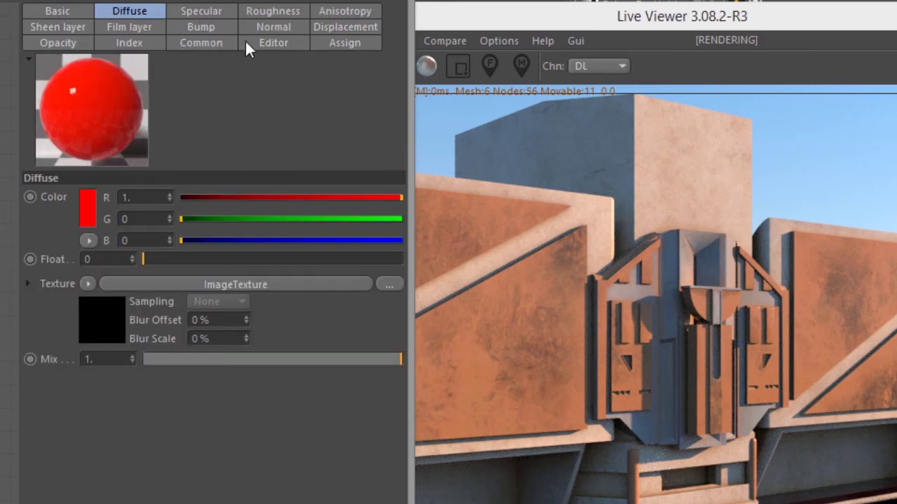
pyautogui.click(230, 9)
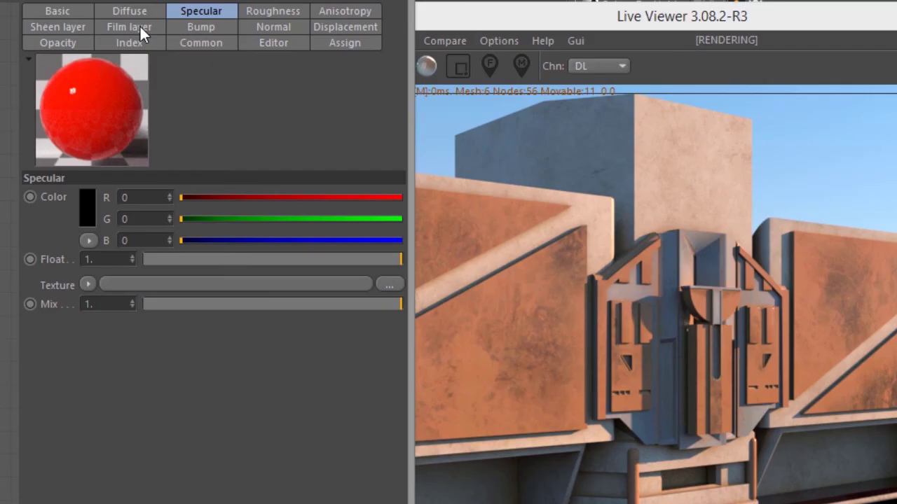
pyautogui.click(138, 44)
pyautogui.moveTo(145, 198); pyautogui.dragTo(187, 201)
pyautogui.click(705, 426)
pyautogui.moveTo(704, 416); pyautogui.dragTo(730, 433)
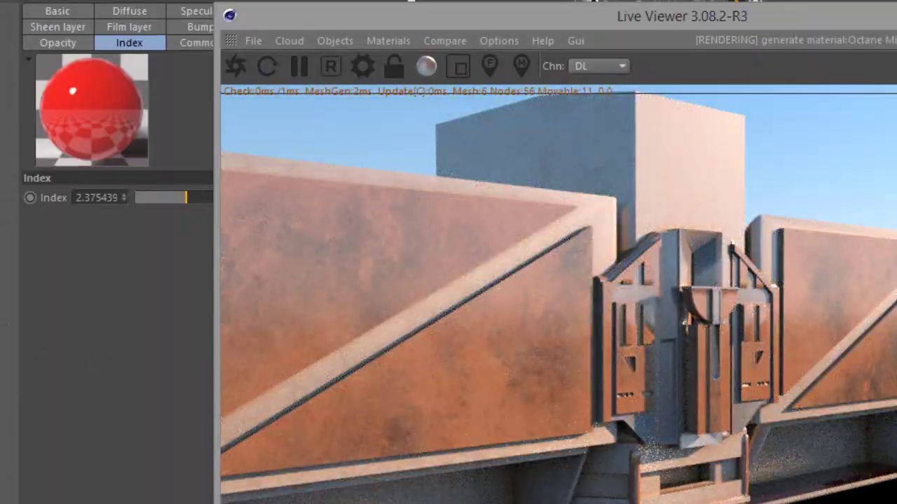
# Set the Amount of the Octane Mix Material to about 0.47.
pyautogui.click(9, 183)
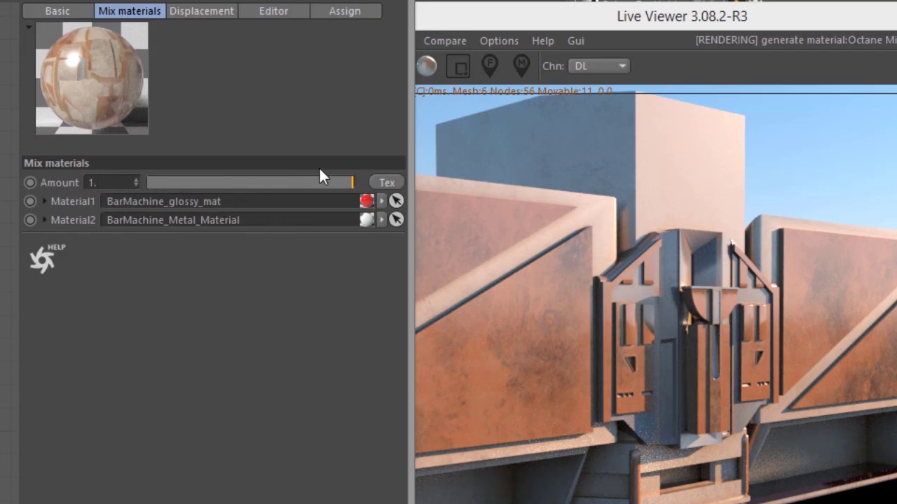
pyautogui.moveTo(322, 182); pyautogui.dragTo(244, 219)
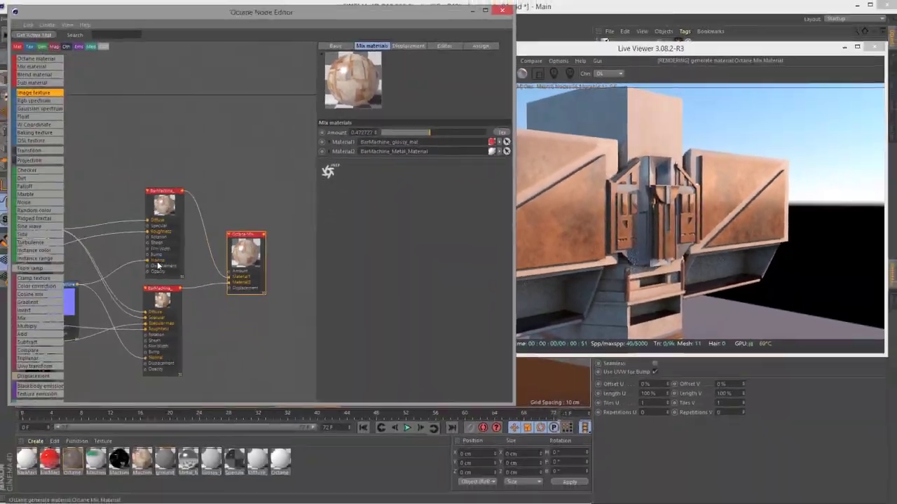
# Lower the metal material node and place the metallic Image texture node between the two BarMachine materials.
pyautogui.scroll(-3, 266, 186)
pyautogui.moveTo(155, 239); pyautogui.dragTo(217, 260)
pyautogui.scroll(3, 256, 280)
pyautogui.scroll(1, 188, 242)
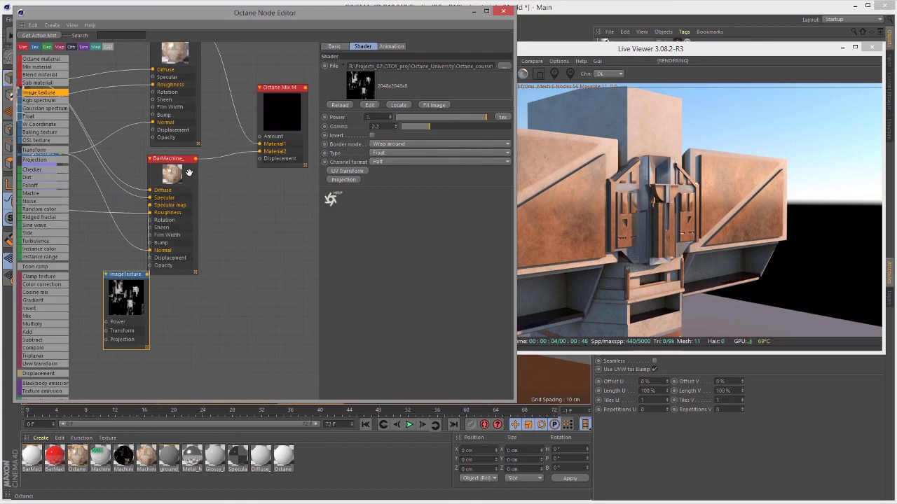
pyautogui.moveTo(190, 172); pyautogui.dragTo(230, 210)
pyautogui.moveTo(130, 284); pyautogui.dragTo(139, 167)
pyautogui.scroll(2, 175, 175)
pyautogui.moveTo(213, 193); pyautogui.dragTo(179, 239, button='middle')
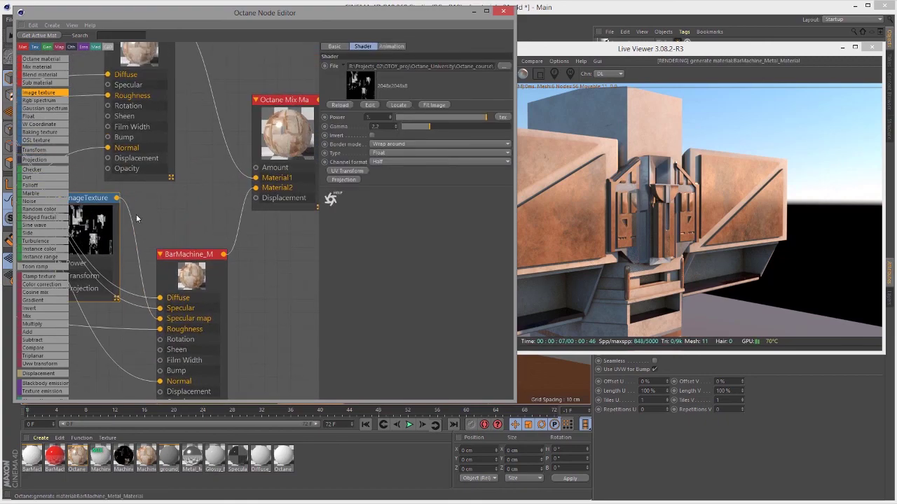
pyautogui.moveTo(209, 199); pyautogui.dragTo(214, 204, button='middle')
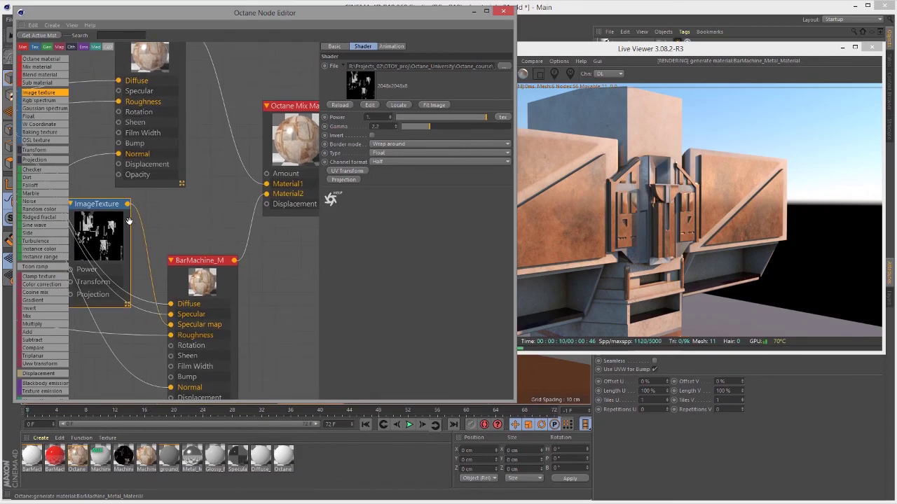
# Connect the metallic Image texture to the Amount input of the Octane Mix Material and inspect the render.
pyautogui.moveTo(126, 204); pyautogui.dragTo(266, 173)
pyautogui.click(620, 240)
pyautogui.moveTo(621, 241); pyautogui.dragTo(536, 177)
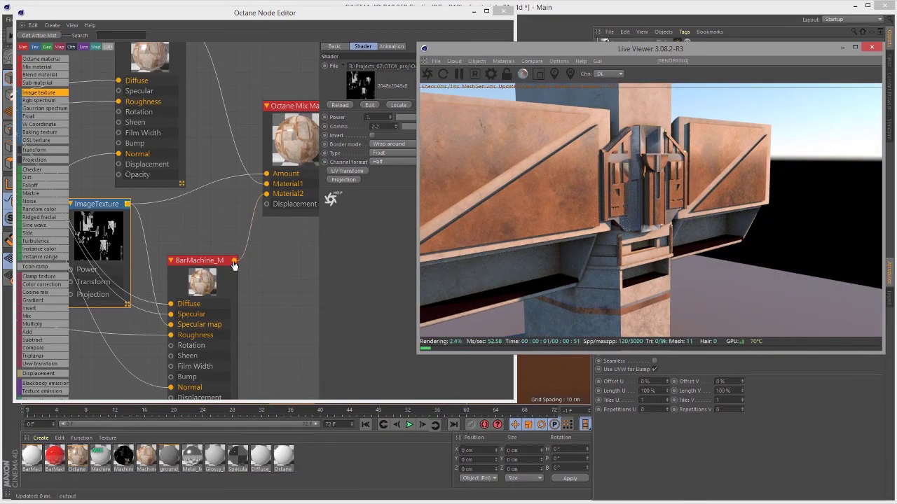
# Swap the mix inputs by connecting BarMachine_Metal_Material to Material1 and BarMachine_glossy_mat to Material2.
pyautogui.moveTo(234, 266); pyautogui.dragTo(266, 180)
pyautogui.moveTo(268, 212); pyautogui.dragTo(264, 234, button='middle')
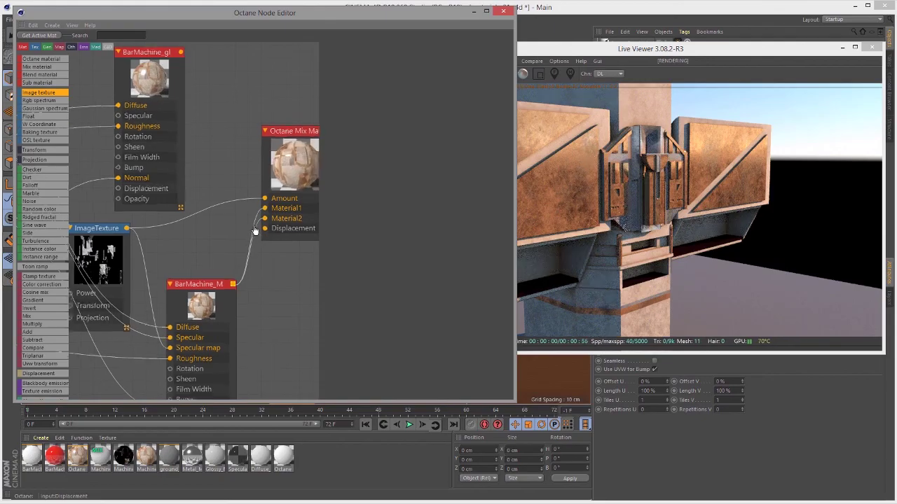
pyautogui.scroll(-1, 263, 233)
pyautogui.moveTo(185, 60); pyautogui.dragTo(266, 219)
pyautogui.click(578, 211)
pyautogui.moveTo(578, 211); pyautogui.dragTo(449, 210)
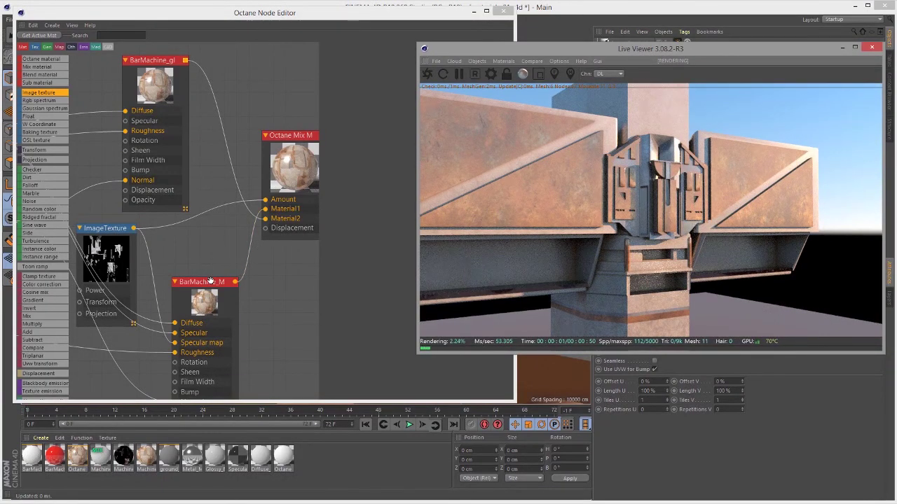
# Move the metallic Image texture node above the other textures and shift the Octane Mix Material node up.
pyautogui.click(210, 280)
pyautogui.scroll(-4, 211, 250)
pyautogui.moveTo(177, 244); pyautogui.dragTo(132, 91)
pyautogui.moveTo(269, 192); pyautogui.dragTo(280, 151)
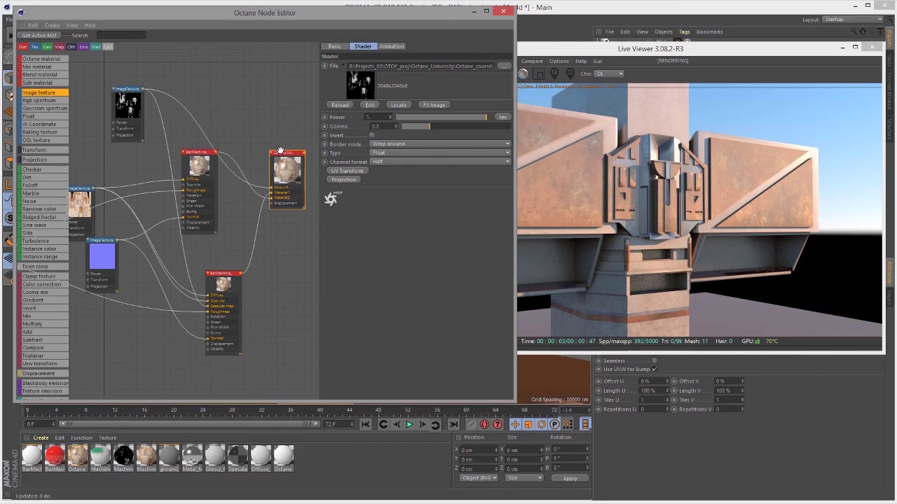
pyautogui.moveTo(605, 253); pyautogui.dragTo(596, 269)
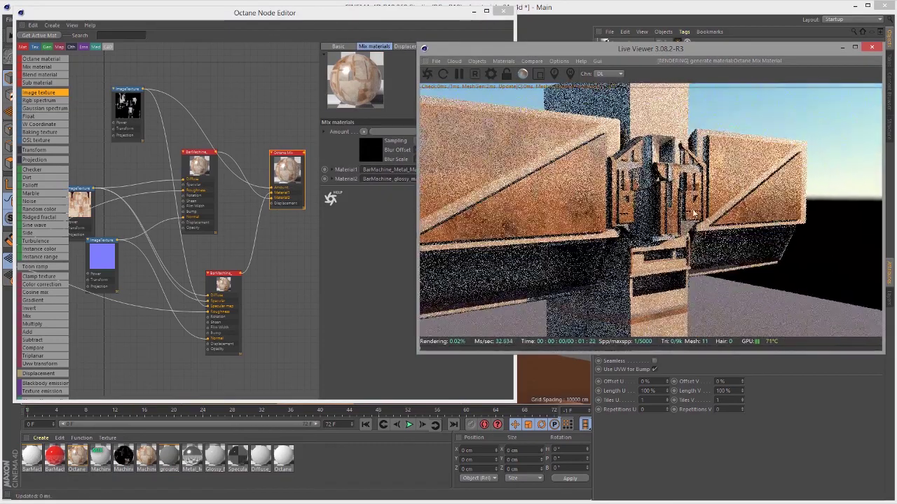
# Move the BarMachine_Metal_Material node up directly below the glossy material node, with its Index settings shown.
pyautogui.keyDown('alt'); pyautogui.moveTo(281, 230); pyautogui.dragTo(343, 260, button='right'); pyautogui.keyUp('alt')
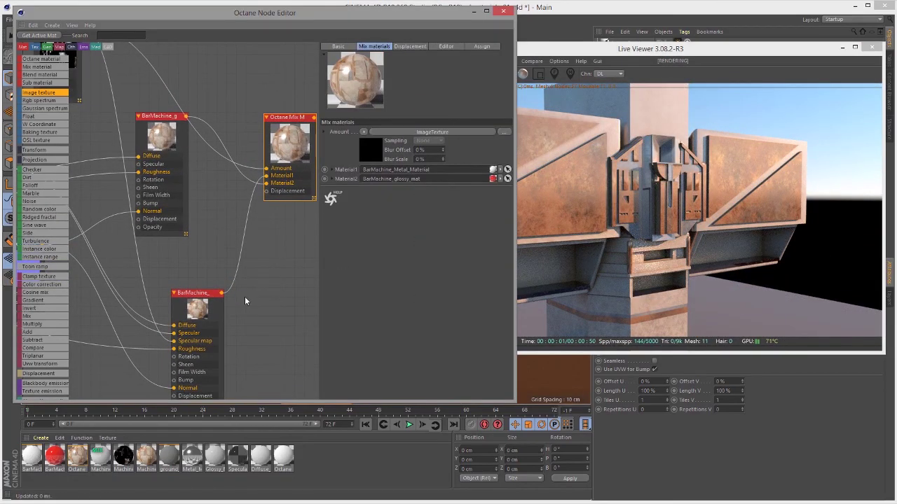
pyautogui.moveTo(184, 295); pyautogui.dragTo(152, 258)
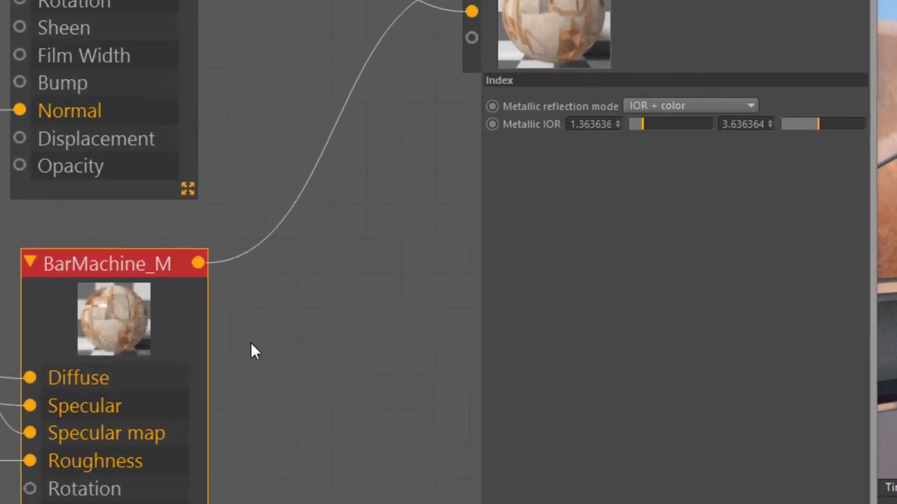
pyautogui.moveTo(258, 347); pyautogui.dragTo(312, 369, button='middle')
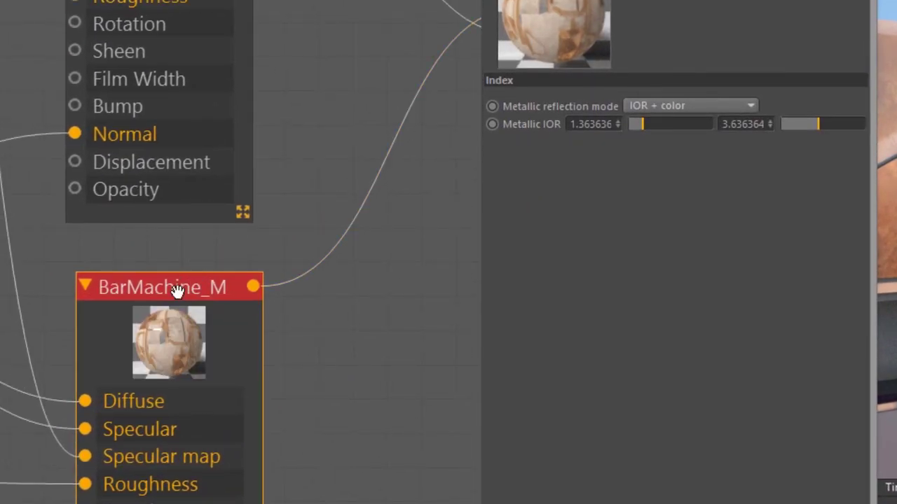
# Rearrange the material nodes so the BarMachine_glossy_mat node sits directly below the BarMachine_Metal_Material node.
pyautogui.moveTo(314, 244); pyautogui.dragTo(102, 466, button='middle')
pyautogui.moveTo(176, 271); pyautogui.dragTo(186, 289, button='middle')
pyautogui.scroll(-1, 145, 176)
pyautogui.scroll(-3, 146, 175)
pyautogui.moveTo(44, 76); pyautogui.dragTo(202, 465)
pyautogui.moveTo(87, 390); pyautogui.dragTo(58, 163)
pyautogui.moveTo(250, 473); pyautogui.dragTo(54, 456)
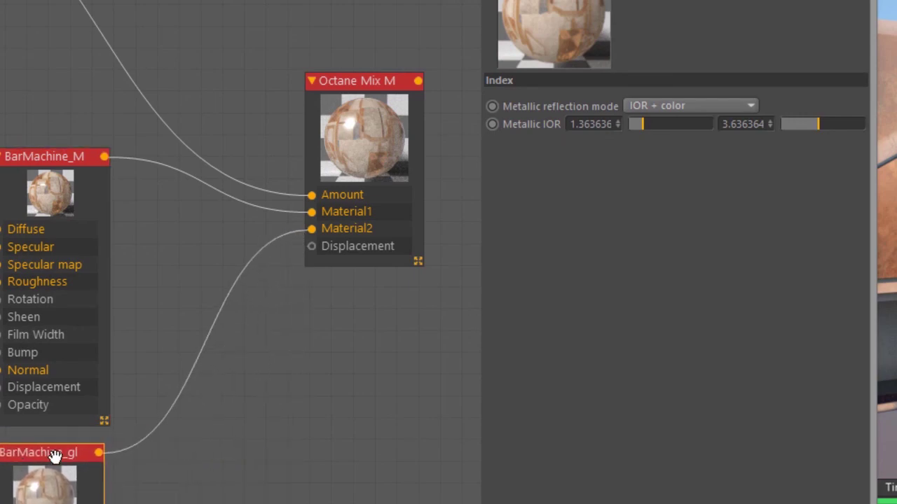
# Examine the glossy material node and trace its connection to the Material2 input of the Octane Mix Material.
pyautogui.scroll(1, 179, 458)
pyautogui.scroll(1, 226, 440)
pyautogui.moveTo(258, 380); pyautogui.dragTo(344, 236, button='middle')
pyautogui.moveTo(219, 322); pyautogui.dragTo(298, 232, button='middle')
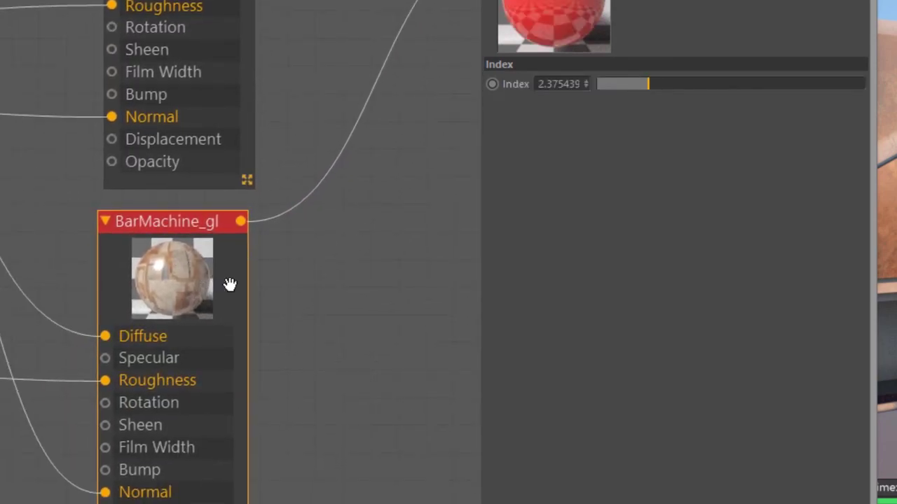
pyautogui.scroll(2, 213, 273)
pyautogui.moveTo(271, 287); pyautogui.dragTo(123, 503, button='middle')
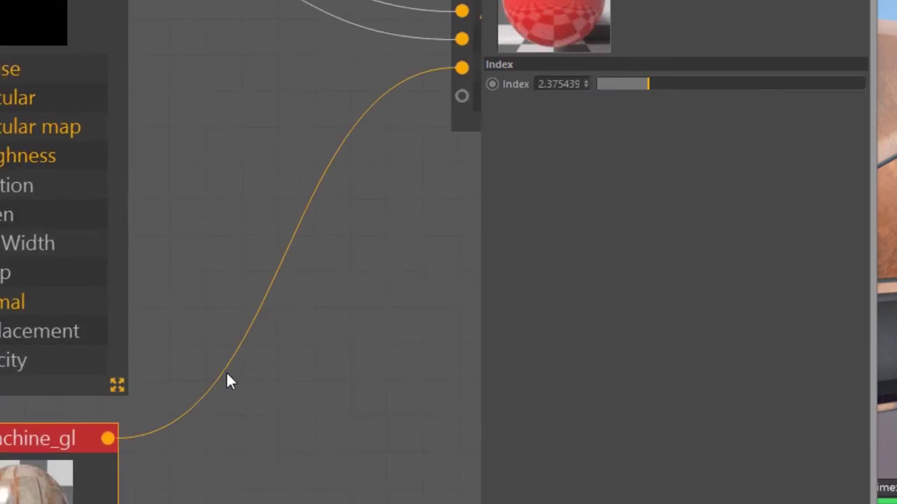
pyautogui.moveTo(264, 344); pyautogui.dragTo(102, 455, button='middle')
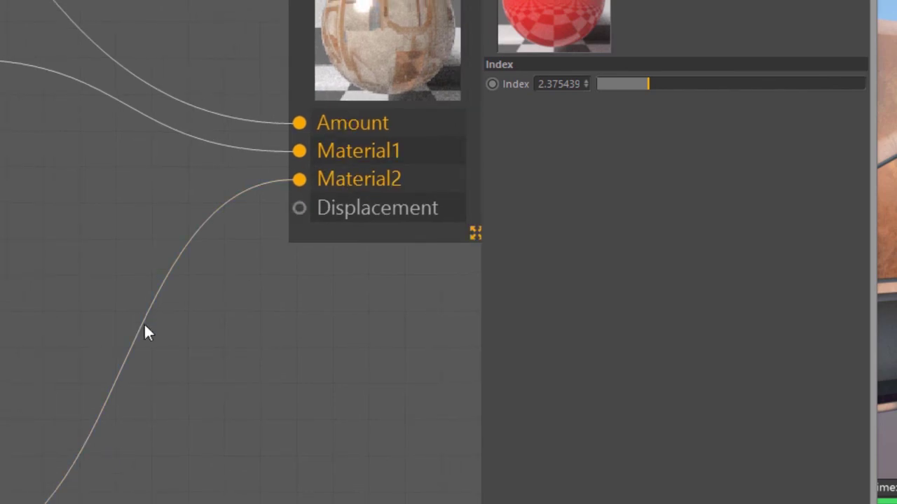
pyautogui.moveTo(135, 315); pyautogui.dragTo(239, 503, button='middle')
# Move the metallic Image texture node down and closer to the BarMachine_Metal_Material node.
pyautogui.scroll(-2, 196, 431)
pyautogui.moveTo(196, 431); pyautogui.dragTo(494, 503, button='middle')
pyautogui.moveTo(73, 133); pyautogui.dragTo(180, 201)
pyautogui.scroll(-2, 292, 304)
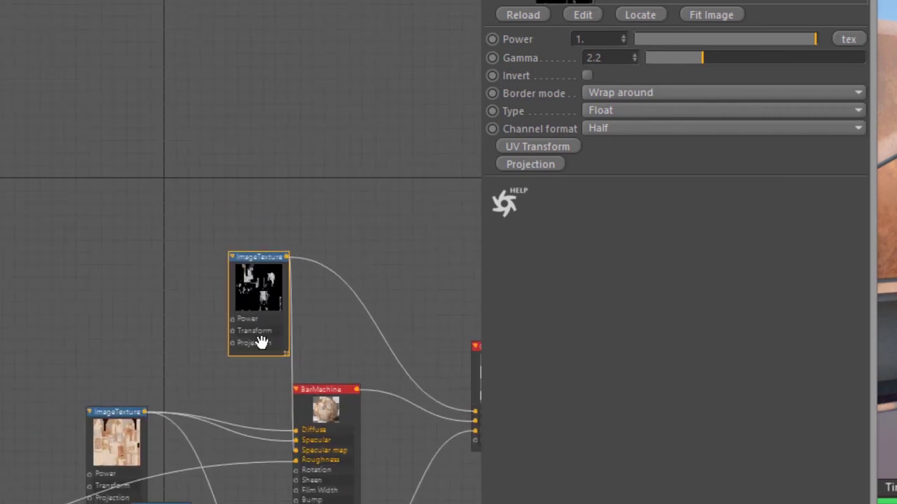
# Move the normal map Image texture node down and left, clear of the color Image texture node.
pyautogui.moveTo(263, 345); pyautogui.dragTo(239, 171, button='middle')
pyautogui.scroll(2, 223, 283)
pyautogui.moveTo(256, 307); pyautogui.dragTo(320, 231, button='middle')
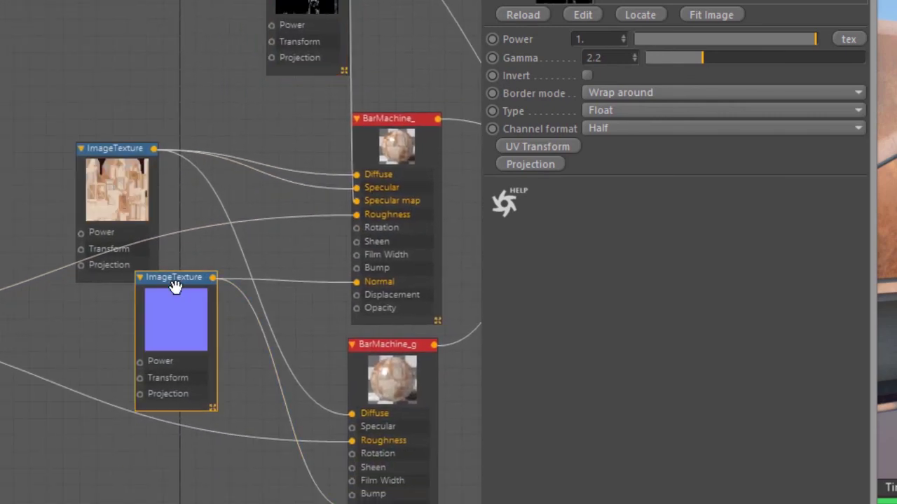
pyautogui.moveTo(184, 281); pyautogui.dragTo(41, 475)
pyautogui.moveTo(144, 425); pyautogui.dragTo(161, 341, button='middle')
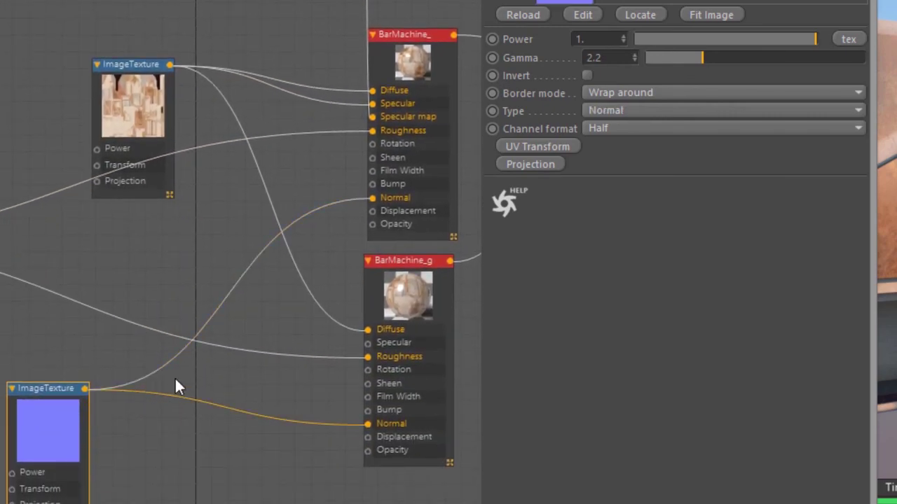
# Lower the color Image texture node toward the normal map node and examine its links to the metal material's Diffuse and Specular inputs.
pyautogui.moveTo(250, 232); pyautogui.dragTo(252, 283, button='middle')
pyautogui.moveTo(122, 118); pyautogui.dragTo(114, 241)
pyautogui.scroll(2, 154, 246)
pyautogui.moveTo(448, 343); pyautogui.dragTo(394, 336, button='middle')
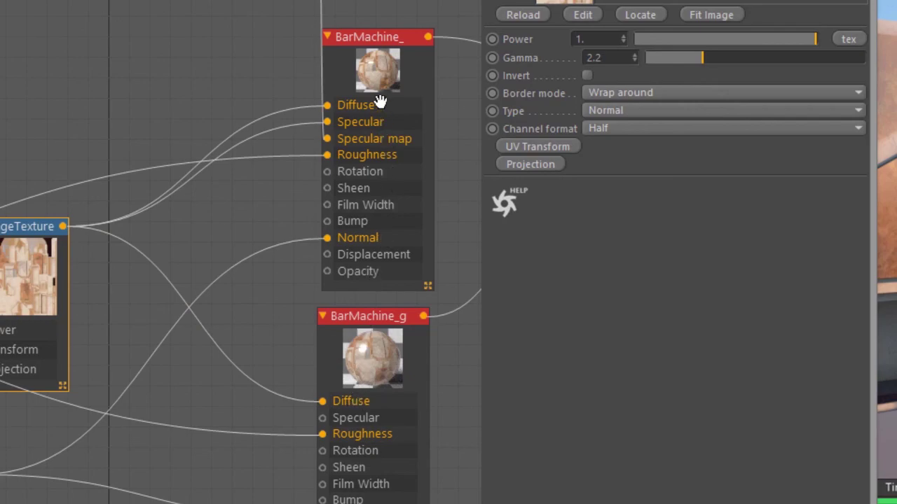
pyautogui.scroll(-5, 111, 200)
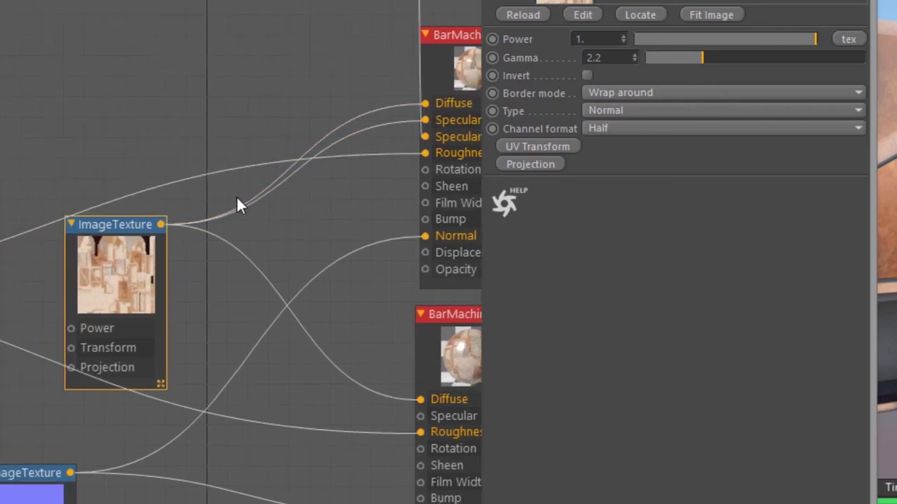
pyautogui.scroll(3, 382, 164)
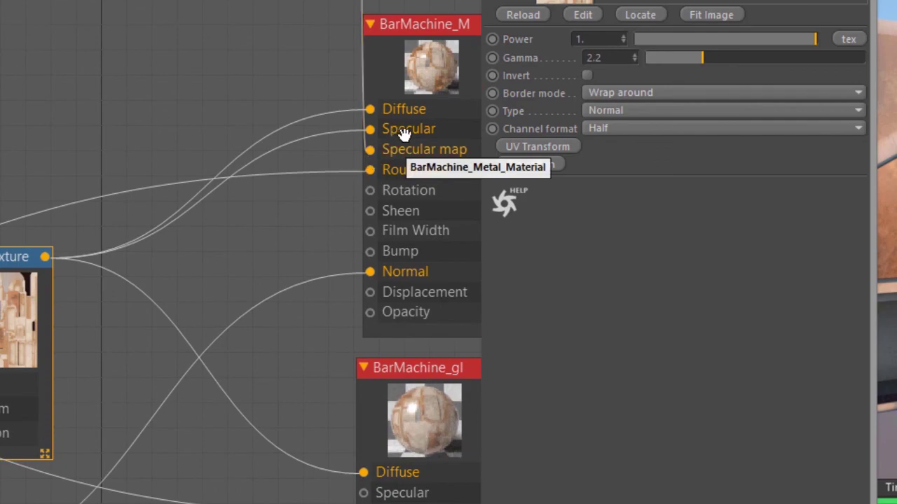
# Move the roughness Image texture node up and right so it sits above the color Image texture node.
pyautogui.scroll(-5, 210, 168)
pyautogui.moveTo(32, 274); pyautogui.dragTo(188, 129)
pyautogui.scroll(3, 308, 176)
pyautogui.moveTo(312, 233); pyautogui.dragTo(220, 220, button='middle')
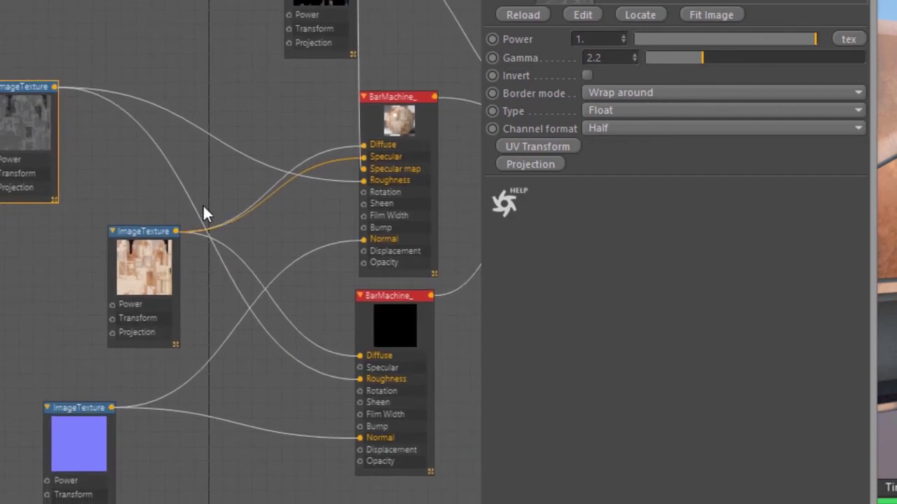
# Move the metallic Image texture node left of the BarMachine_Metal_Material node so its Specular map and Amount connections are separated.
pyautogui.moveTo(312, 305); pyautogui.dragTo(228, 262, button='middle')
pyautogui.keyDown('alt'); pyautogui.moveTo(228, 263); pyautogui.dragTo(420, 367, button='right'); pyautogui.keyUp('alt')
pyautogui.moveTo(367, 39); pyautogui.dragTo(309, 222, button='middle')
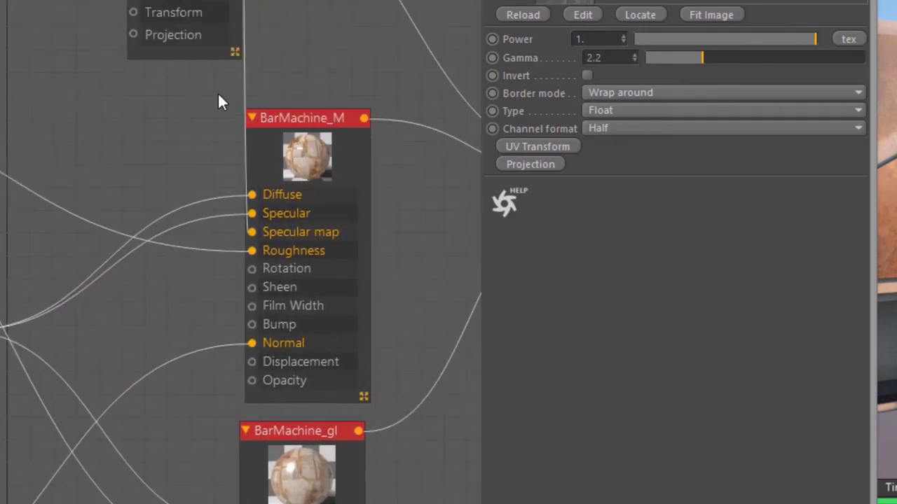
pyautogui.moveTo(231, 98); pyautogui.dragTo(247, 256, button='middle')
pyautogui.moveTo(212, 54); pyautogui.dragTo(0, 154)
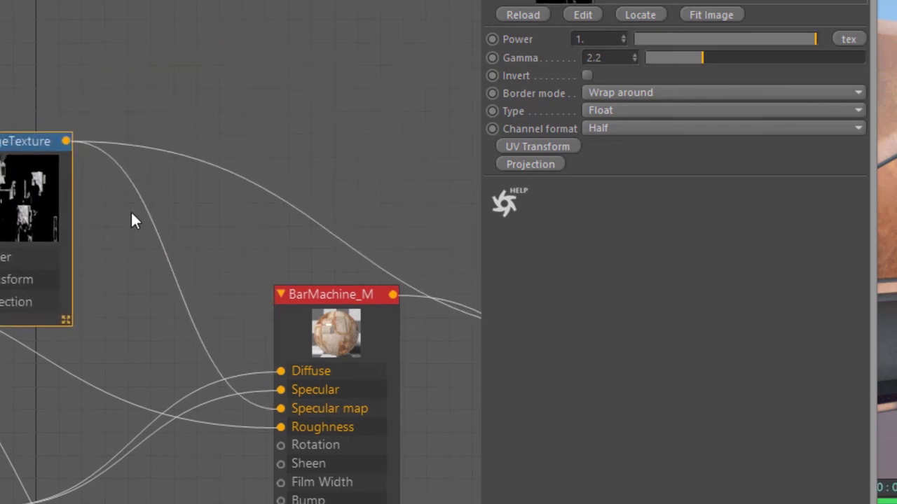
pyautogui.moveTo(53, 211); pyautogui.dragTo(108, 148, button='middle')
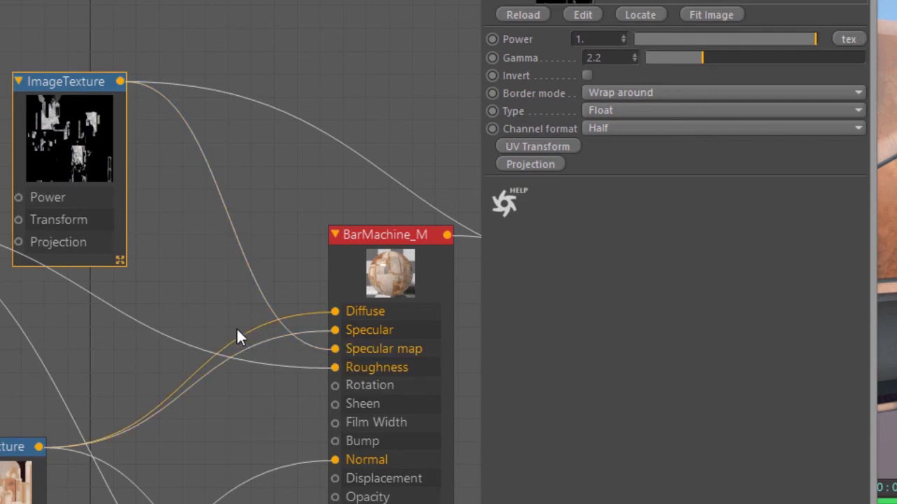
# Shift the roughness Image texture node right and slightly down, between the metallic and color Image texture nodes.
pyautogui.scroll(-2, 133, 243)
pyautogui.moveTo(166, 216); pyautogui.dragTo(228, 208, button='middle')
pyautogui.moveTo(3, 221); pyautogui.dragTo(46, 216, button='middle')
pyautogui.moveTo(47, 211); pyautogui.dragTo(136, 239)
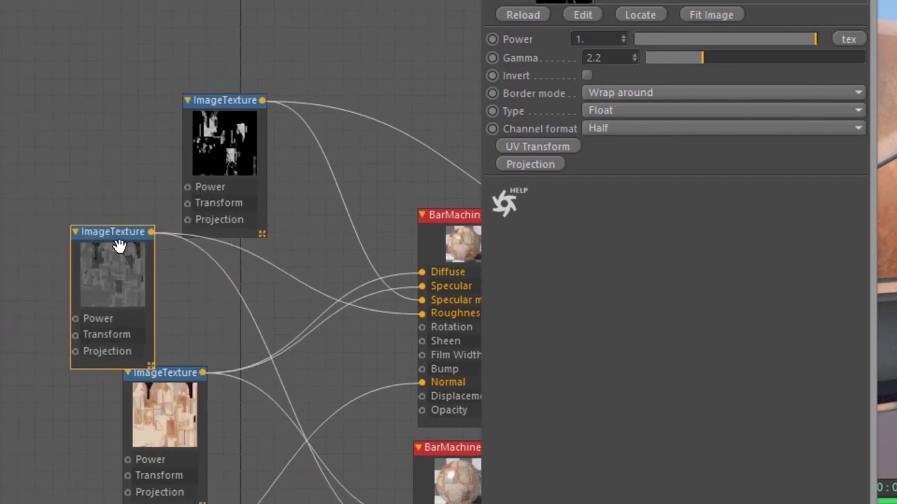
# Raise the normal map Image texture node slightly and lower the Octane Mix Material node beside the two material nodes.
pyautogui.moveTo(192, 270); pyautogui.dragTo(115, 242, button='middle')
pyautogui.moveTo(117, 352); pyautogui.dragTo(137, 288, button='middle')
pyautogui.moveTo(49, 500); pyautogui.dragTo(49, 454)
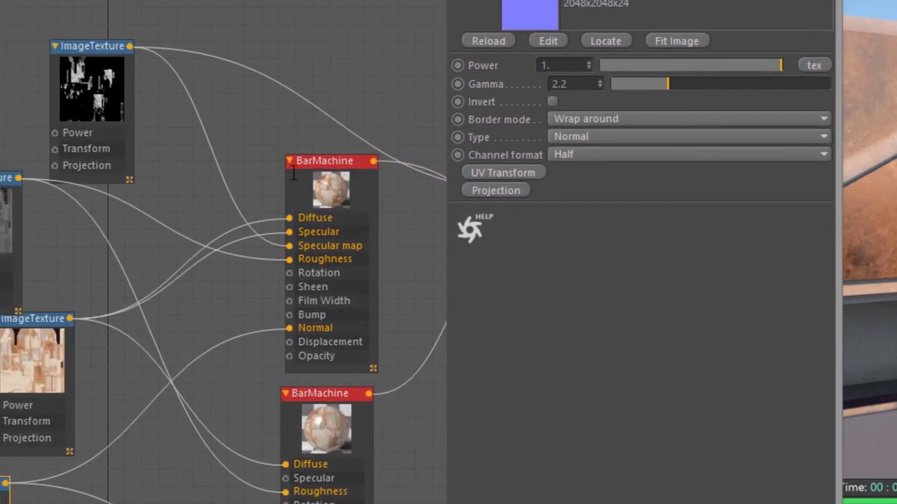
pyautogui.moveTo(308, 181); pyautogui.dragTo(116, 182, button='middle')
pyautogui.moveTo(393, 131); pyautogui.dragTo(376, 175)
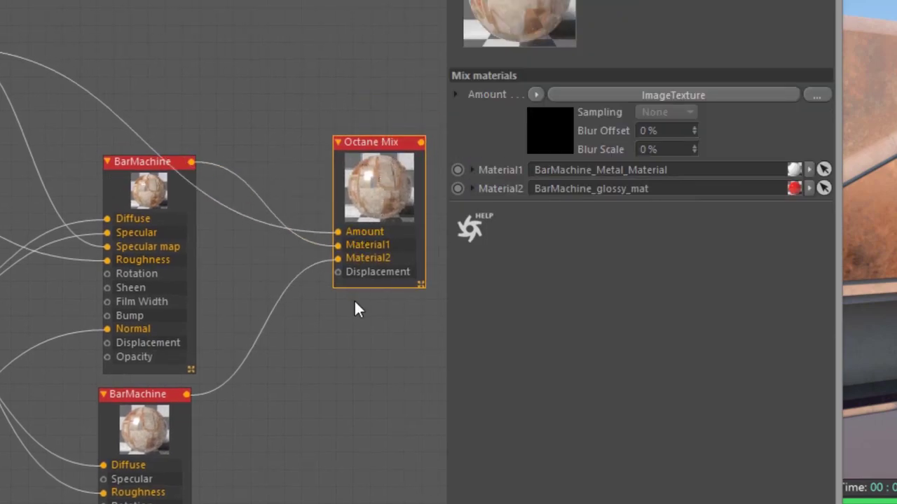